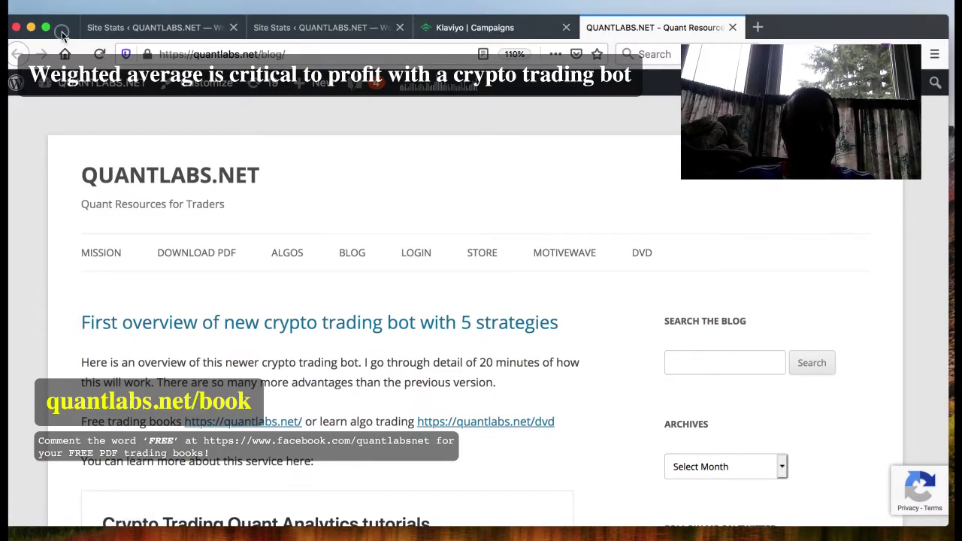
# - Shift the browser window right and scroll through its page contents
pyautogui.moveTo(62, 35); pyautogui.dragTo(164, 36)
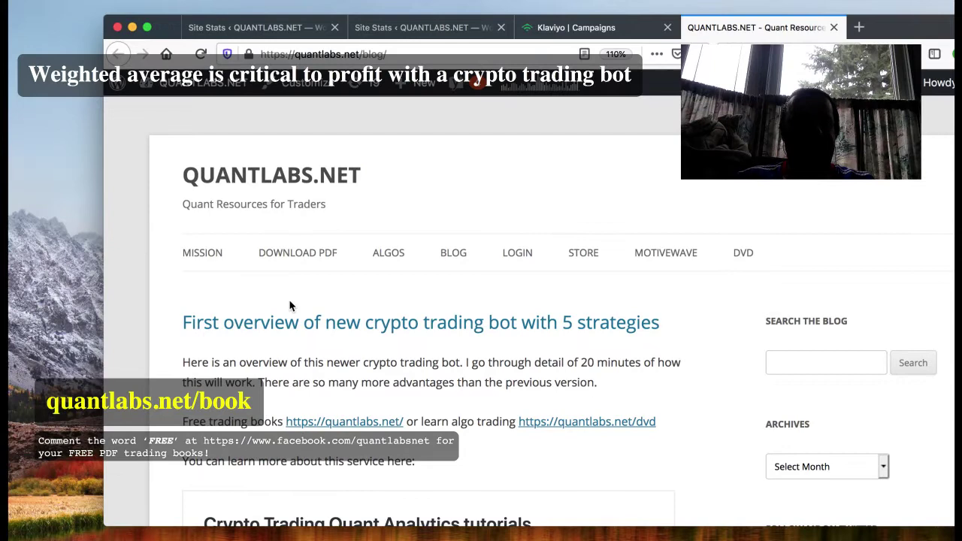
pyautogui.scroll(-2, 290, 306)
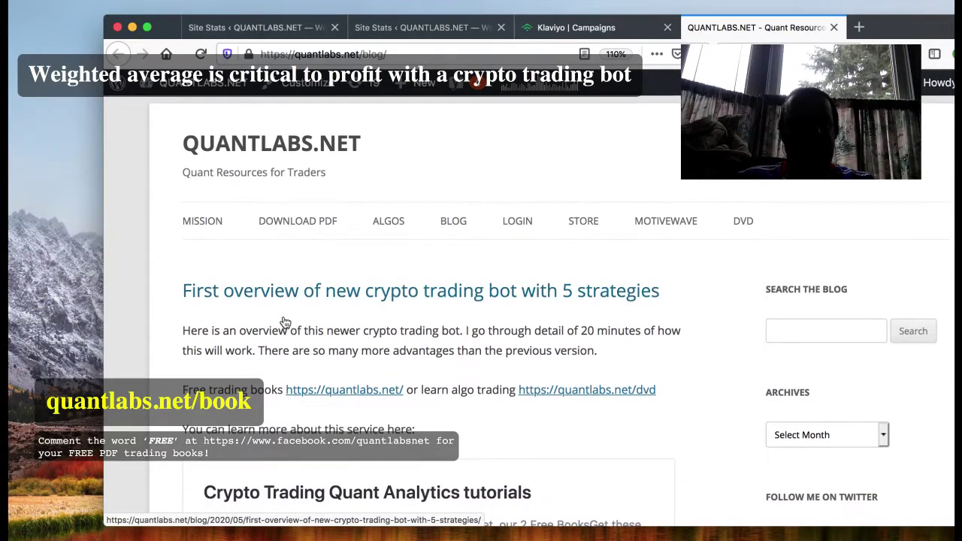
pyautogui.scroll(-3, 285, 323)
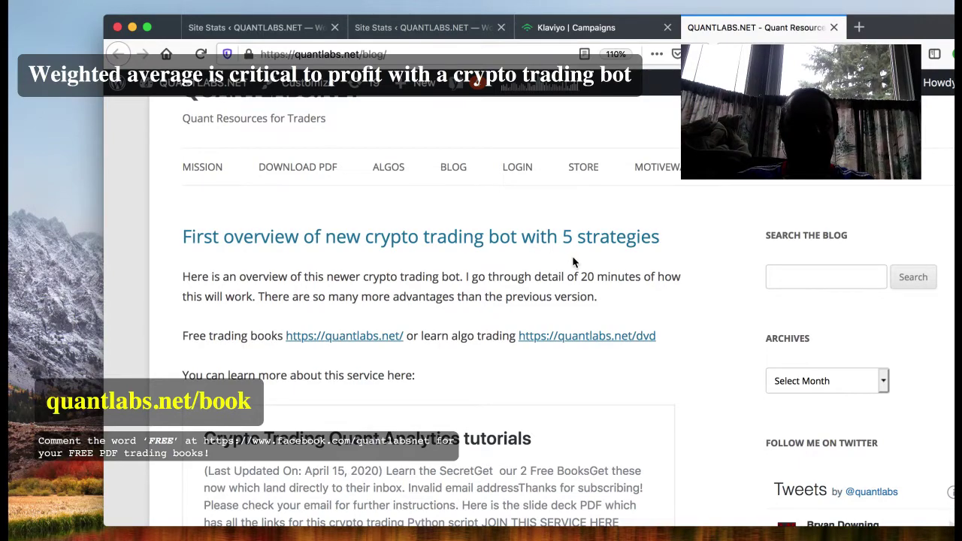
pyautogui.scroll(-10, 572, 261)
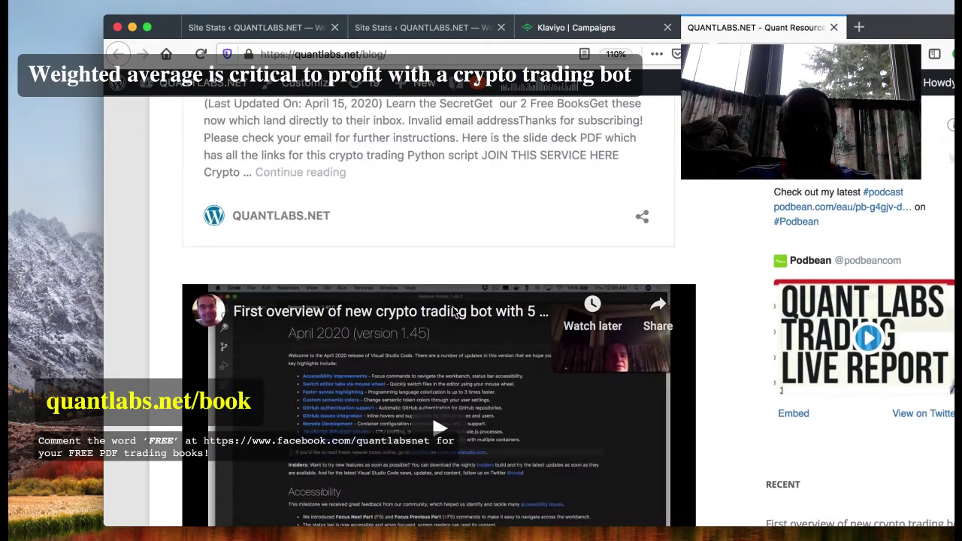
pyautogui.scroll(-10, 455, 312)
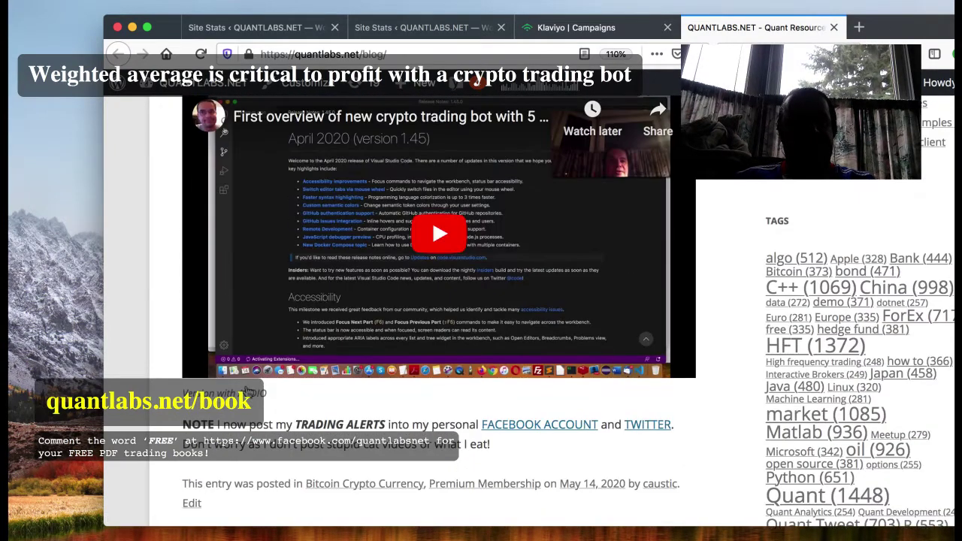
pyautogui.scroll(2, 283, 309)
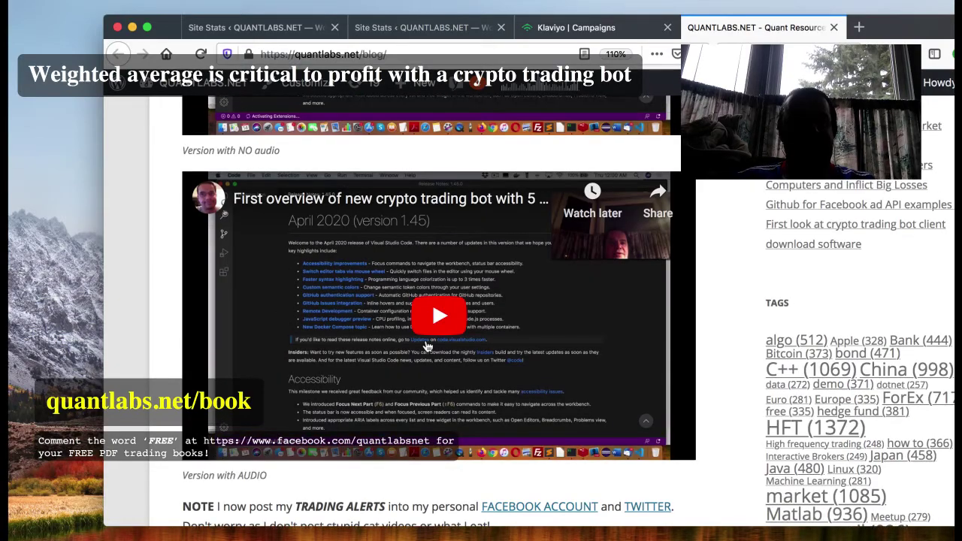
pyautogui.scroll(13, 385, 263)
pyautogui.scroll(10, 384, 207)
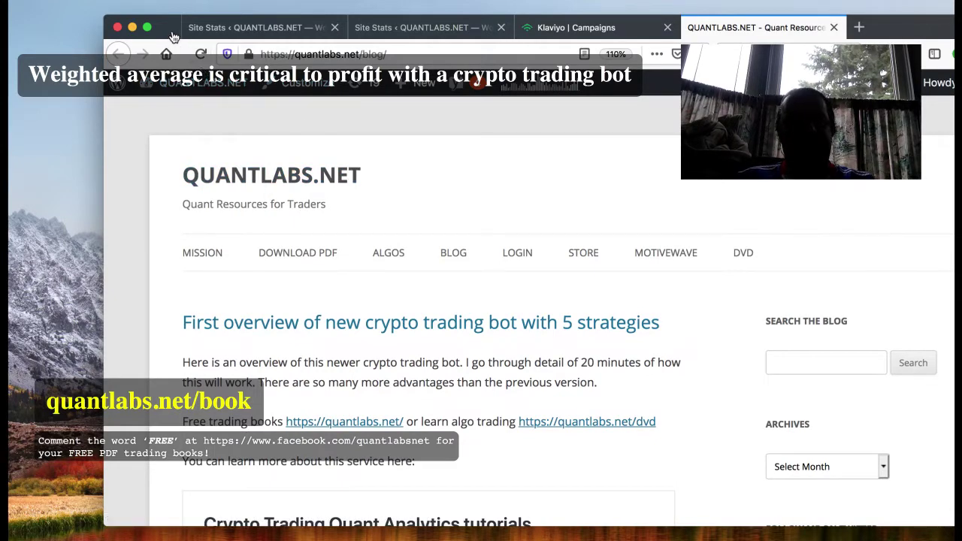
# - Cycle through iTerm2's pandas eth/ltc output to Redis Desktop Manager's WeightedAvg key
pyautogui.moveTo(173, 37); pyautogui.dragTo(143, 33)
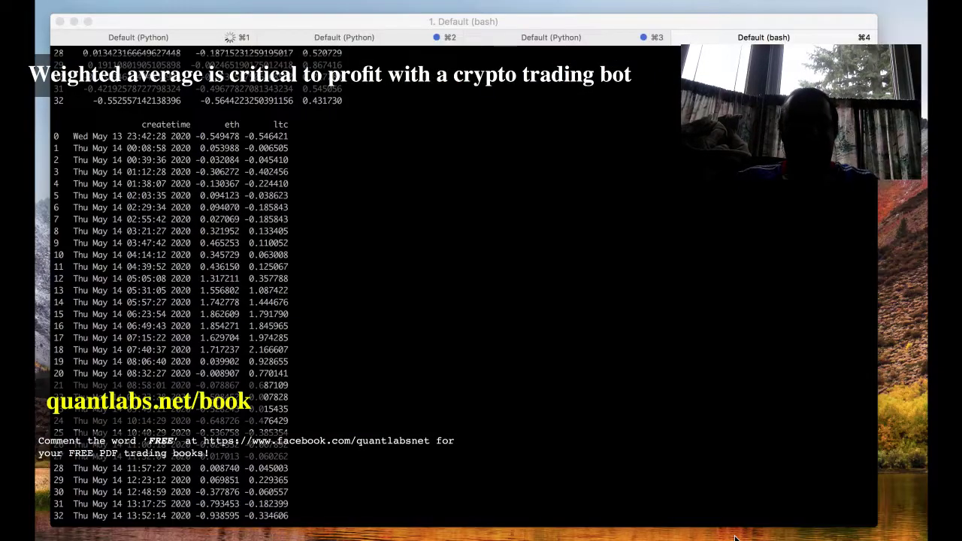
pyautogui.press('super+Tab')
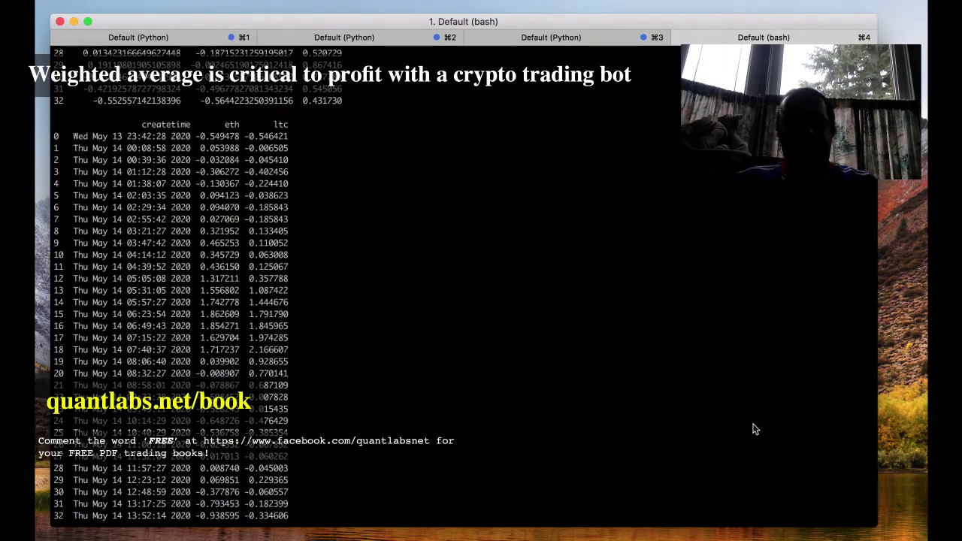
pyautogui.press('super+Tab')
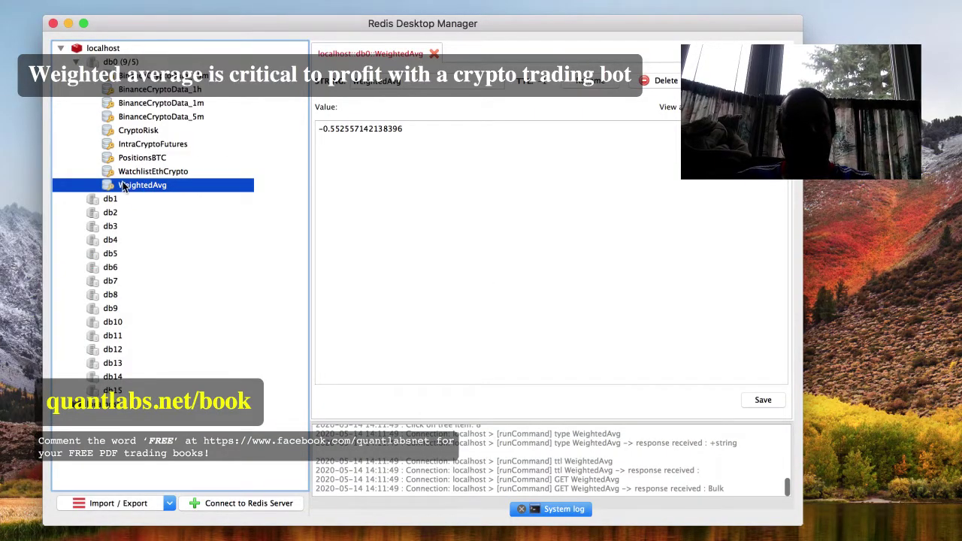
# - Inspect the CryptoRisk hash, select WeightedAvg's value -0.552557142138396, then return to iTerm2
pyautogui.click(132, 130)
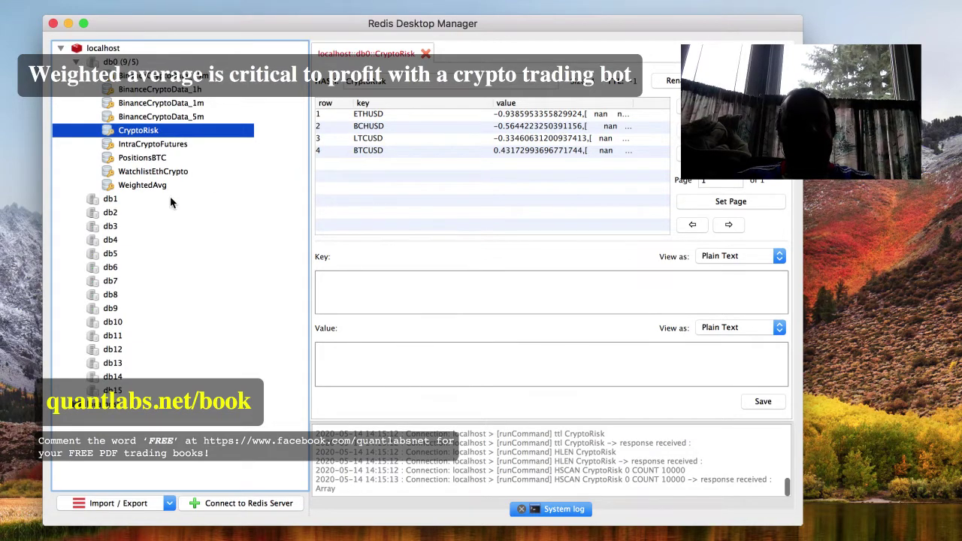
pyautogui.click(147, 188)
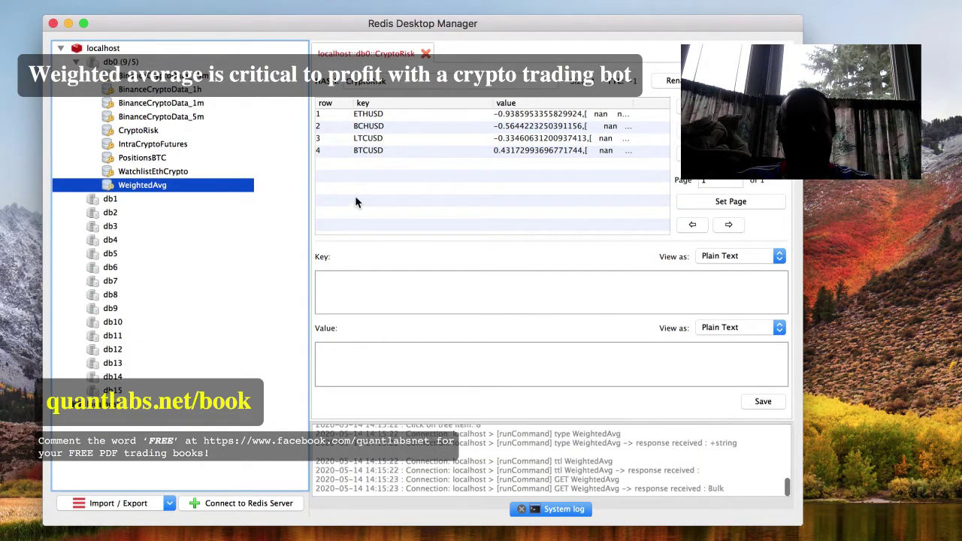
pyautogui.moveTo(408, 129); pyautogui.dragTo(308, 123)
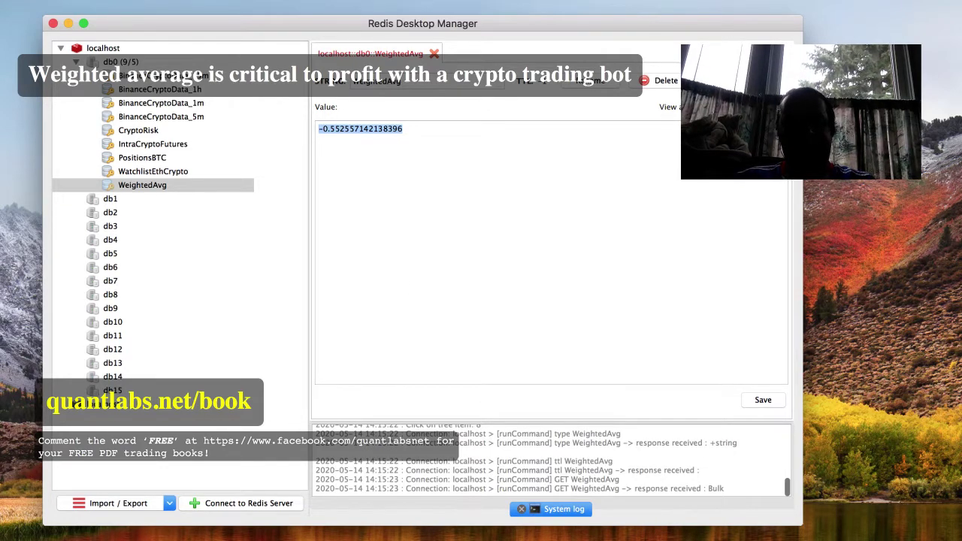
pyautogui.press('super+Tab')
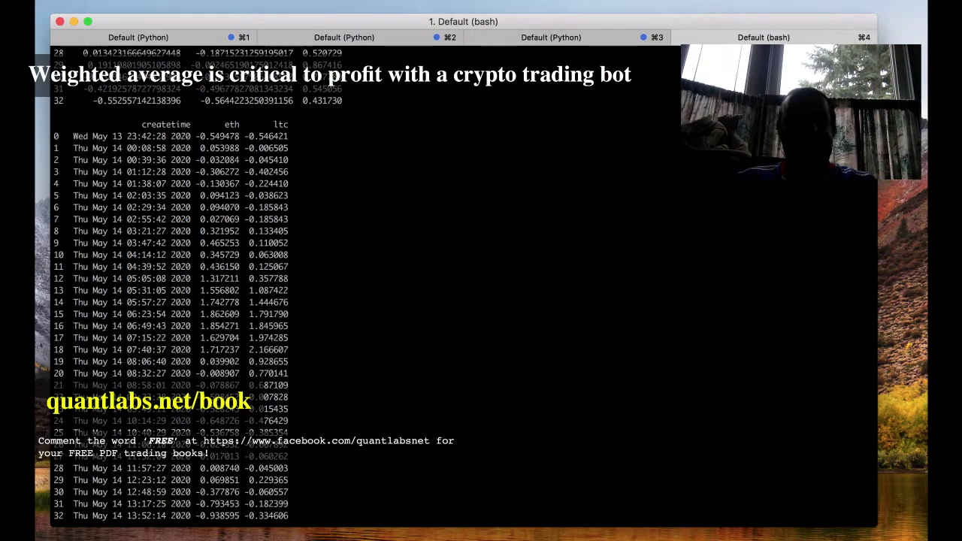
# - Run ls and pwd, and mark 'archive' in the printed folder path
pyautogui.moveTo(204, 23); pyautogui.dragTo(322, 23)
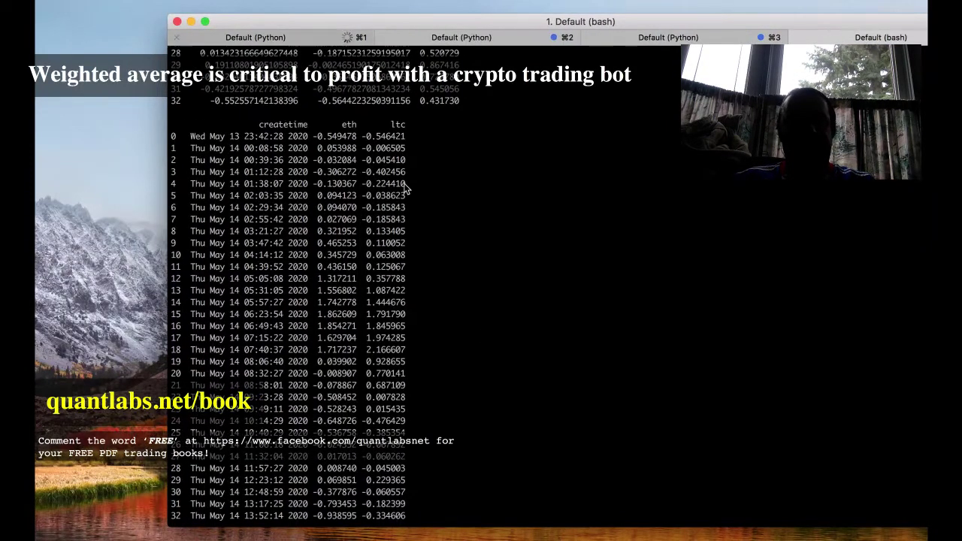
pyautogui.write('ls')
pyautogui.press('Return')
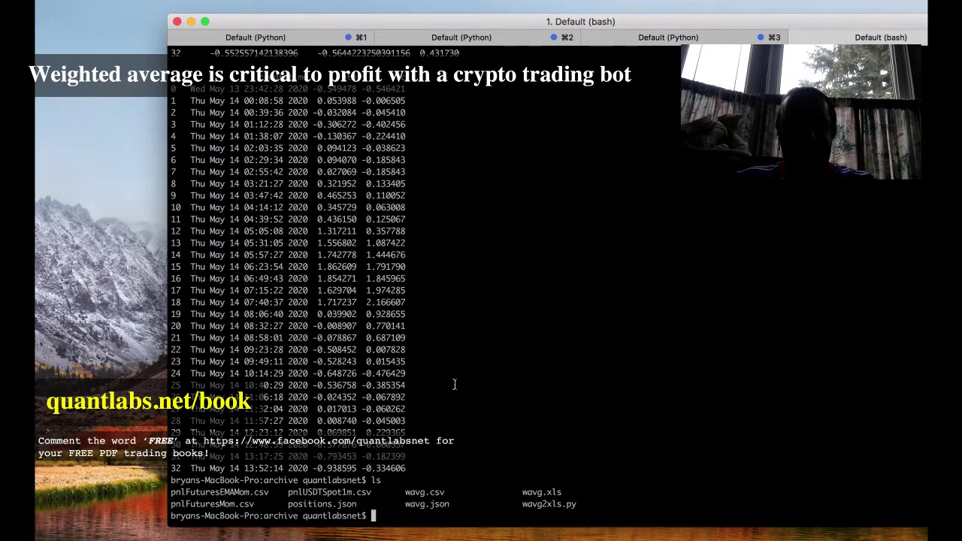
pyautogui.write('pwd')
pyautogui.press('Return')
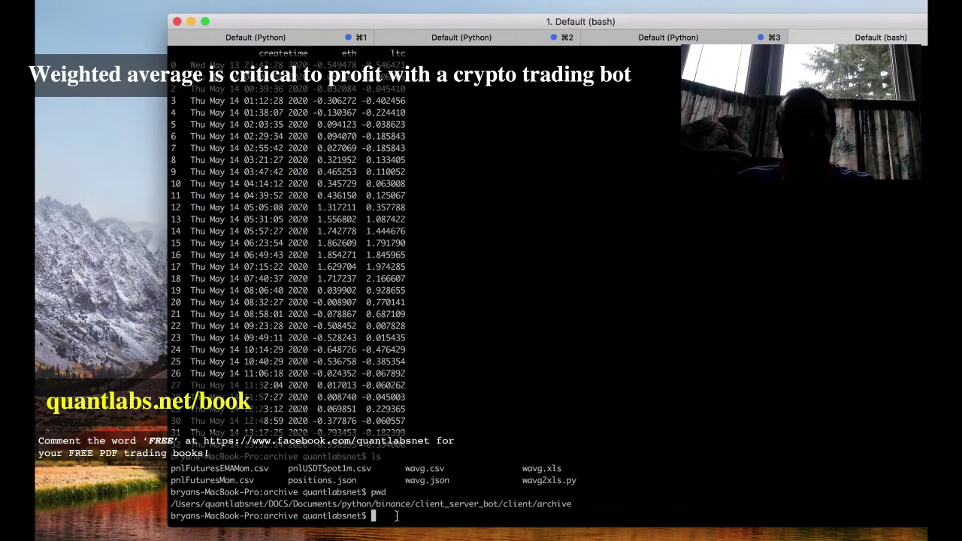
pyautogui.moveTo(536, 505); pyautogui.dragTo(925, 506)
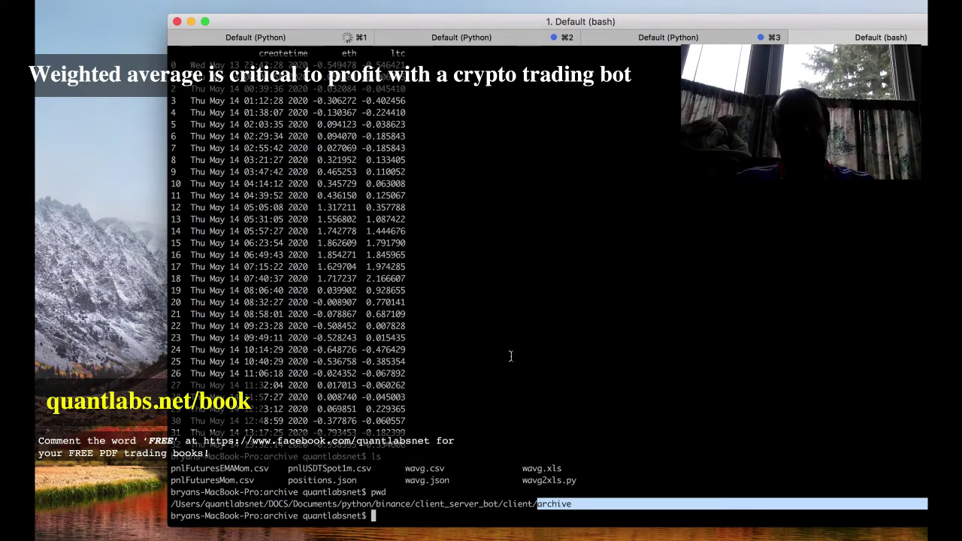
pyautogui.moveTo(281, 22); pyautogui.dragTo(270, 22)
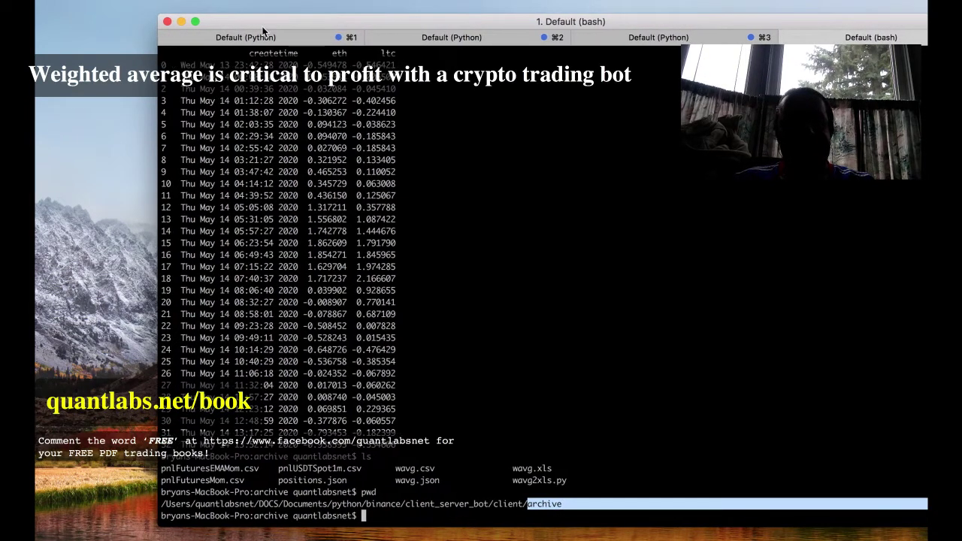
pyautogui.click(400, 519)
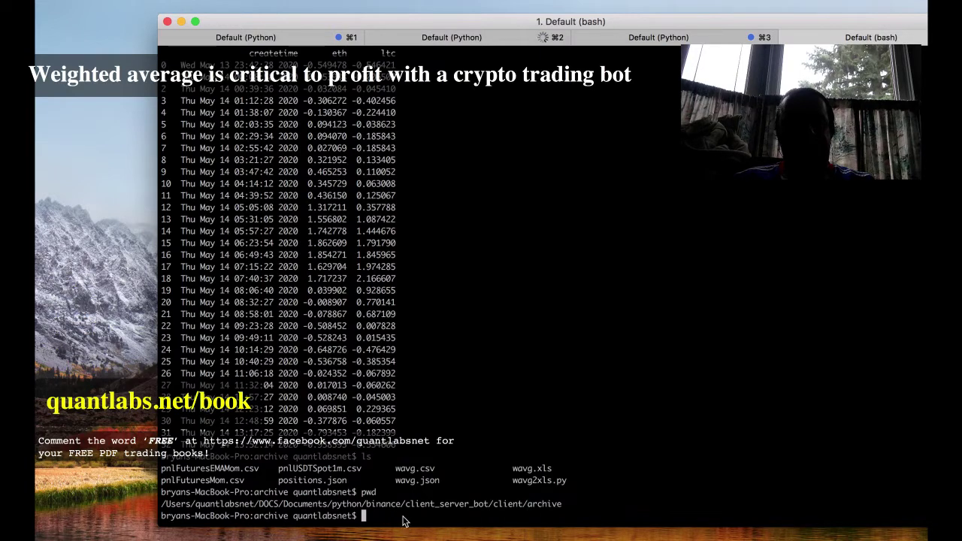
# - Select the file names wavg2xls.py, wavg.json and wavg.xls in the listing
pyautogui.doubleClick(520, 479)
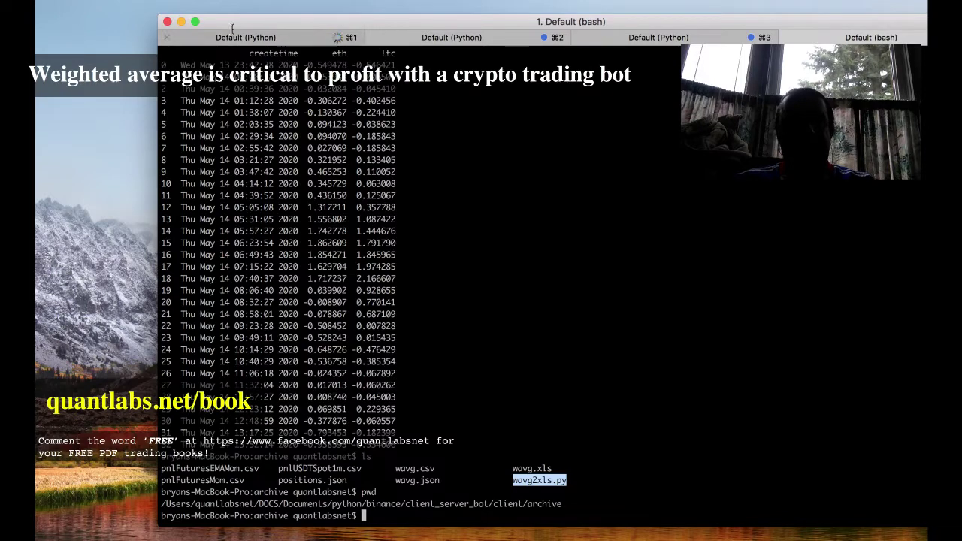
pyautogui.moveTo(233, 28); pyautogui.dragTo(263, 29)
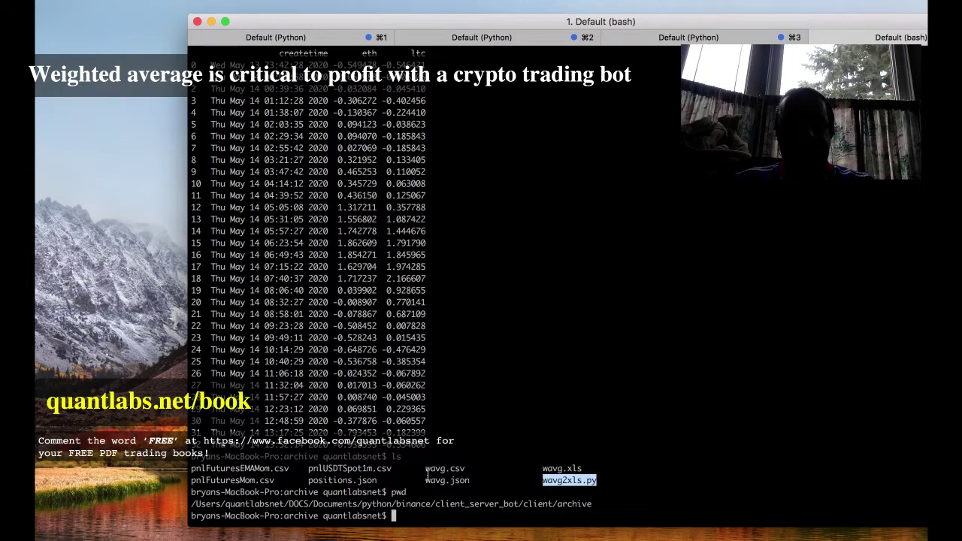
pyautogui.moveTo(426, 481); pyautogui.dragTo(476, 481)
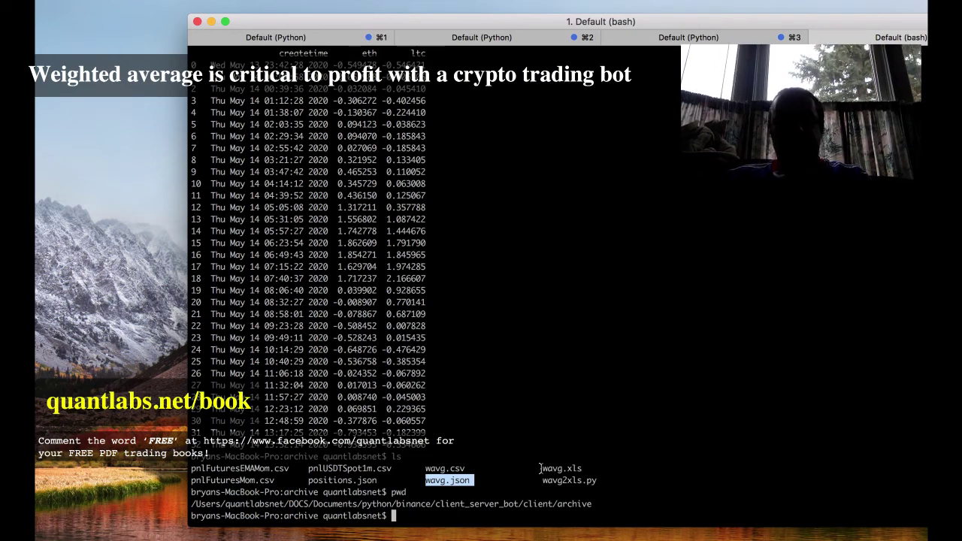
pyautogui.moveTo(540, 468); pyautogui.dragTo(588, 468)
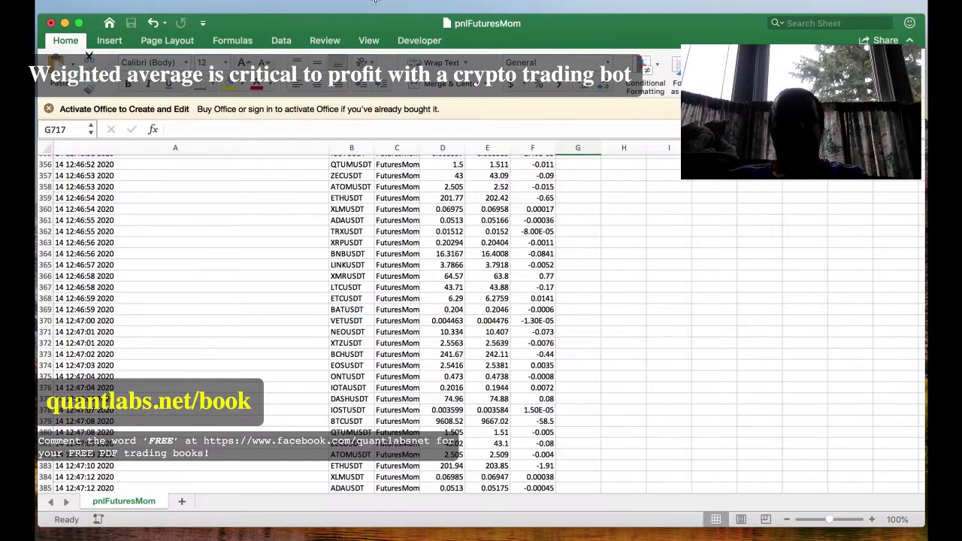
# - Bring the wavg.xls workbook in front of pnlFuturesMom in Excel
pyautogui.click(377, 7)
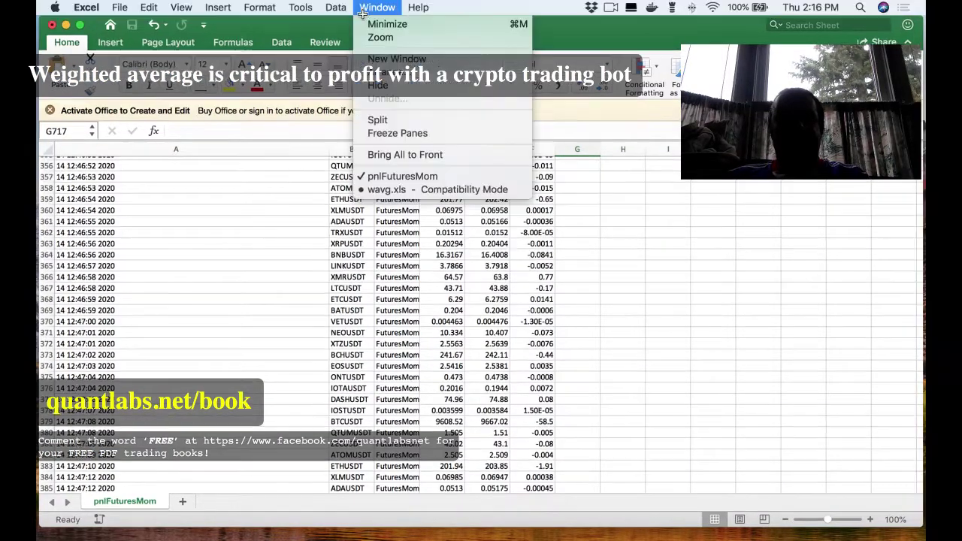
pyautogui.click(450, 188)
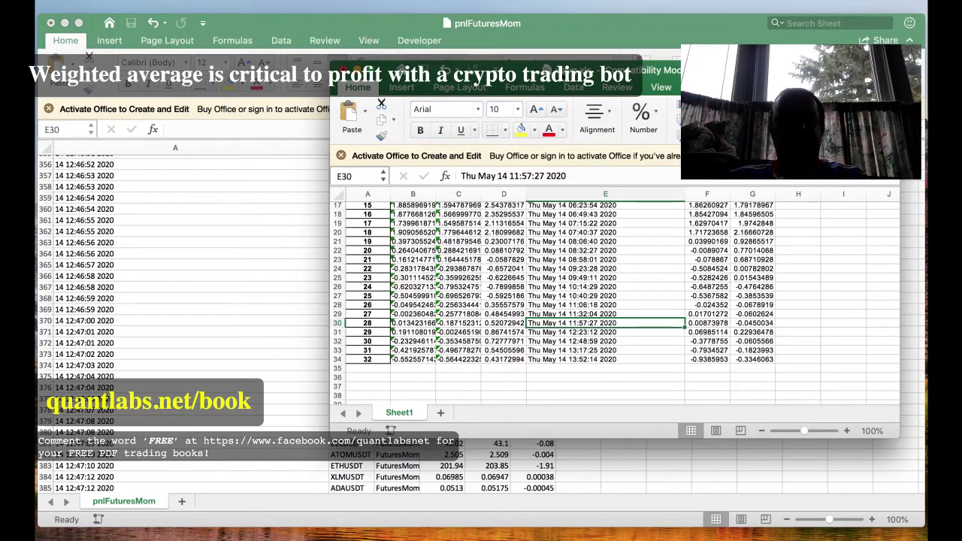
pyautogui.moveTo(594, 75); pyautogui.dragTo(441, 47)
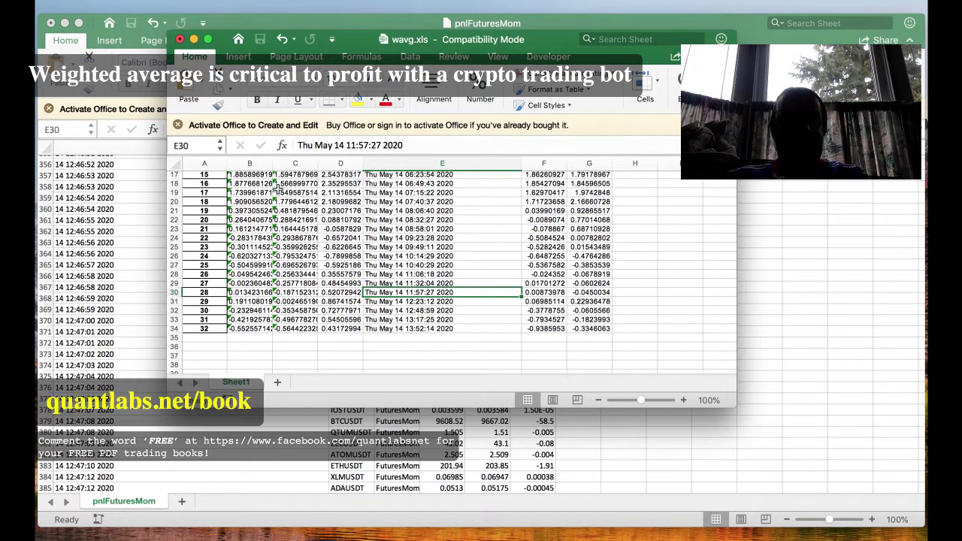
# - Widen column B to show full weighted averages and check E25's timestamp
pyautogui.moveTo(274, 163); pyautogui.dragTo(318, 251)
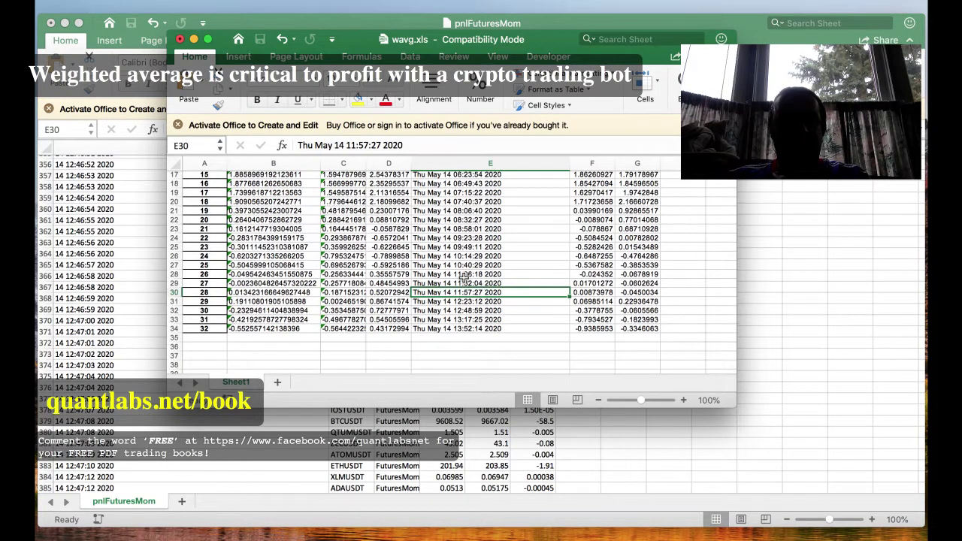
pyautogui.click(485, 248)
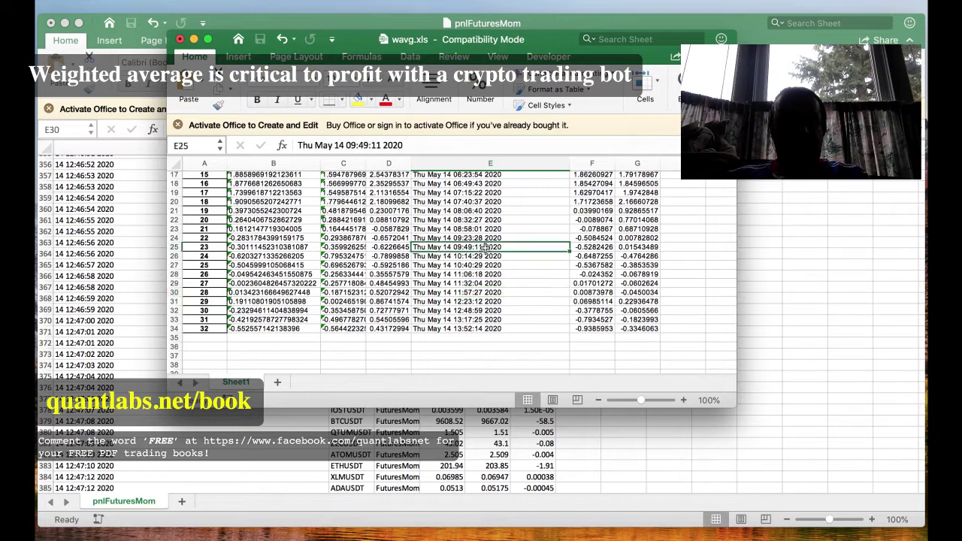
pyautogui.scroll(5, 485, 256)
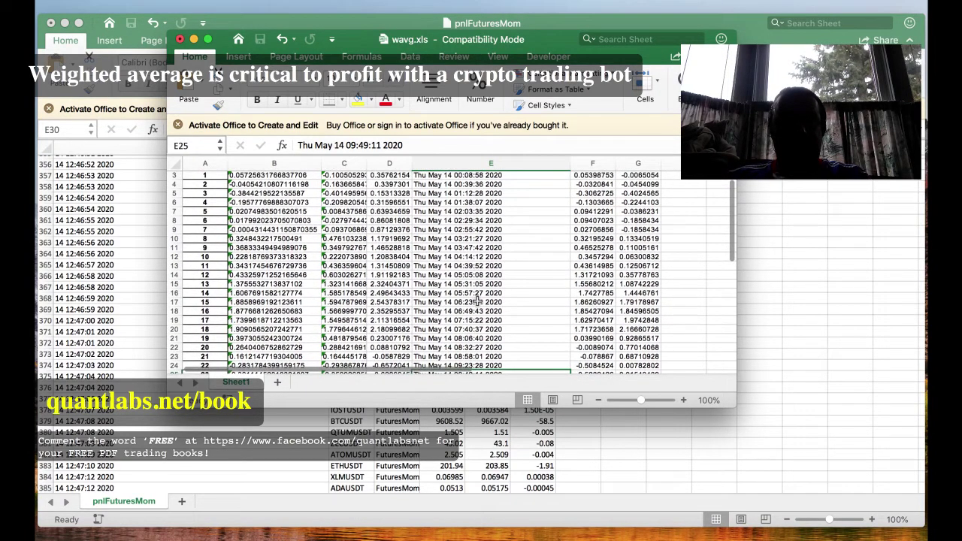
pyautogui.scroll(1, 472, 304)
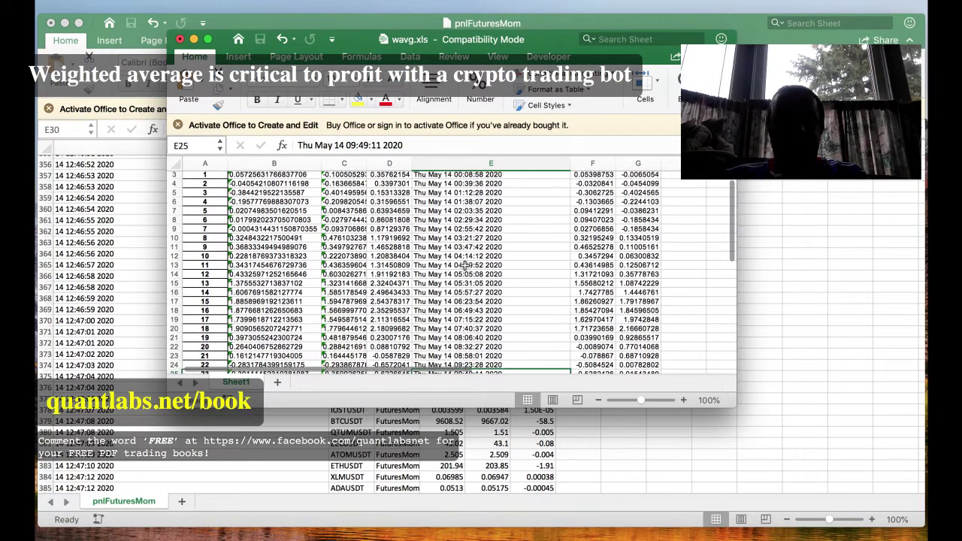
pyautogui.scroll(-2, 464, 256)
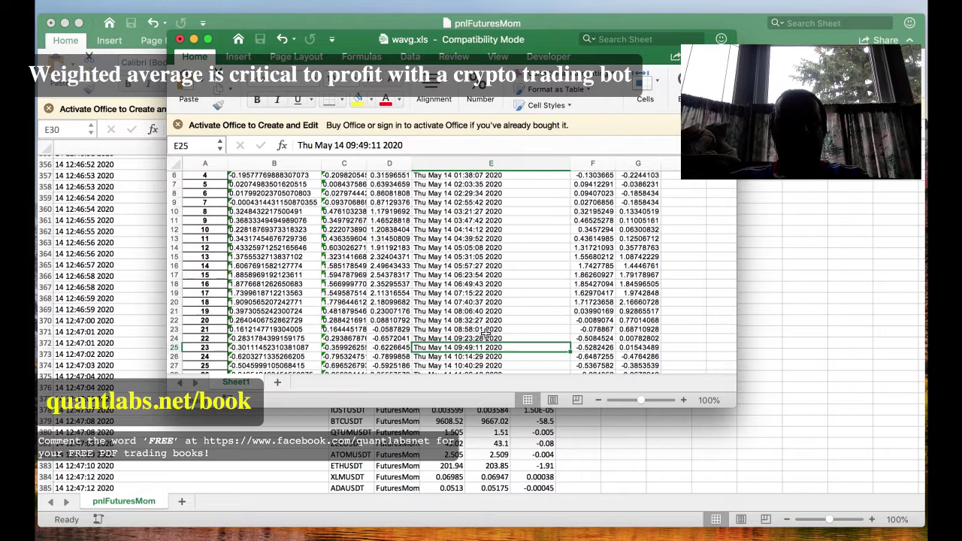
# - Select the bch, btc, eth, ltc and WeightedAvg columns to review their values
pyautogui.scroll(3, 330, 226)
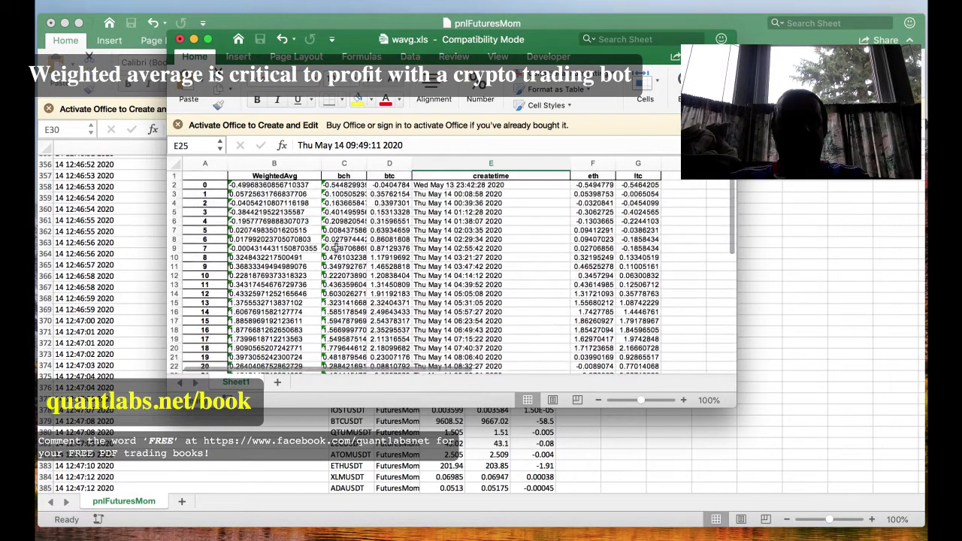
pyautogui.click(344, 164)
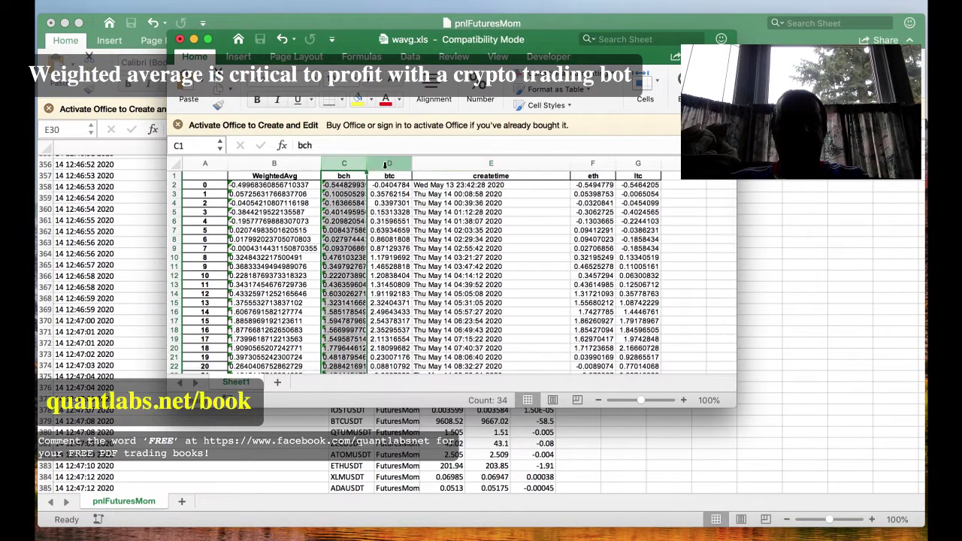
pyautogui.click(387, 163)
pyautogui.click(590, 163)
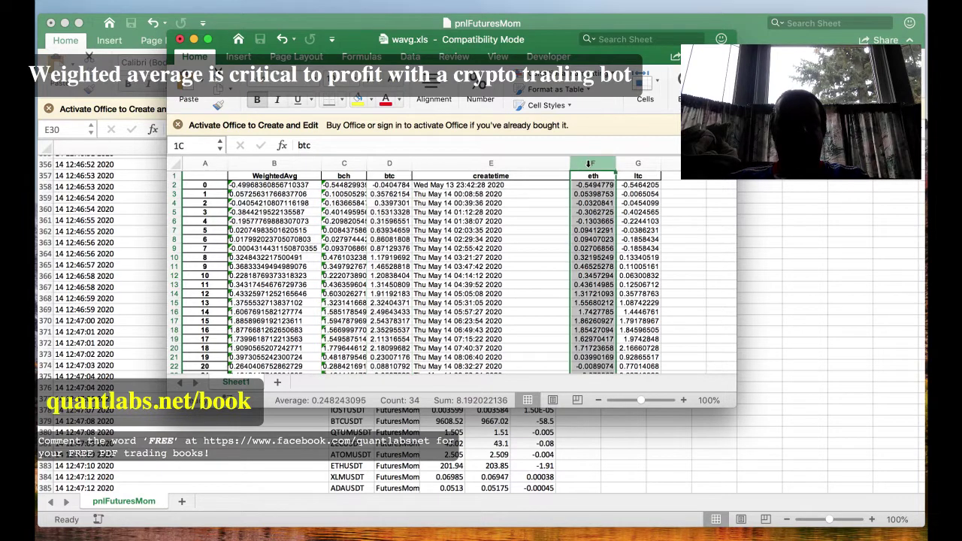
pyautogui.click(639, 163)
pyautogui.click(390, 163)
pyautogui.click(273, 163)
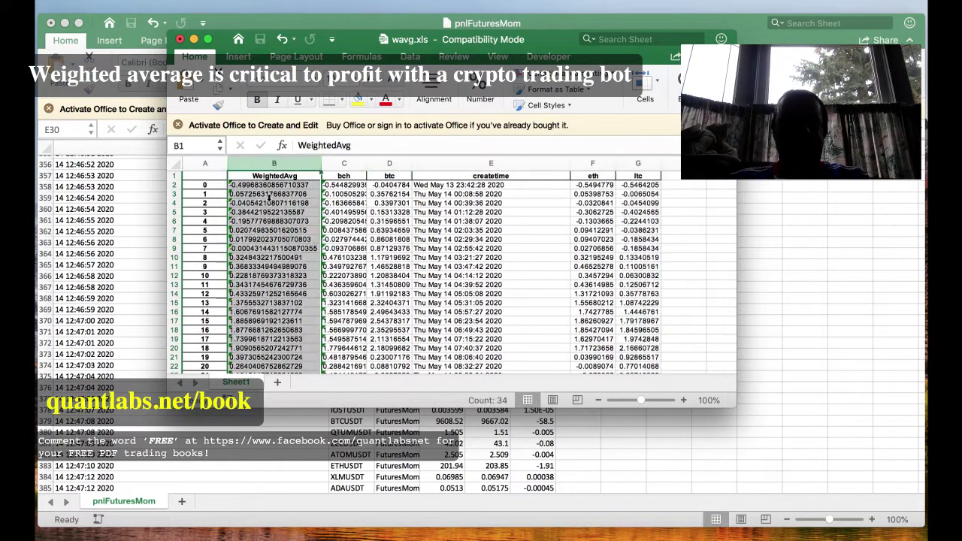
# - Inspect weighted averages in B23 and B25 and E25's timestamp, then return to pnlFuturesMom
pyautogui.scroll(-3, 366, 216)
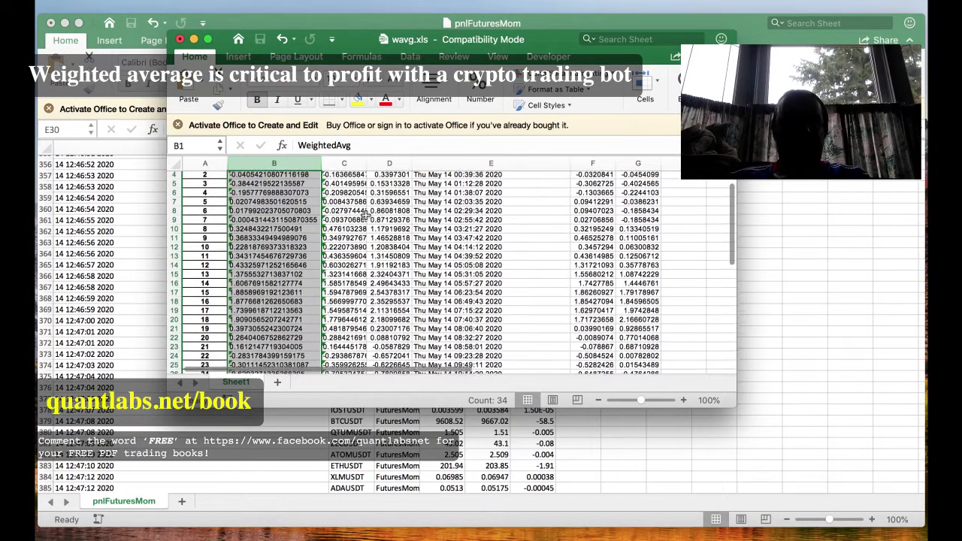
pyautogui.scroll(-5, 280, 210)
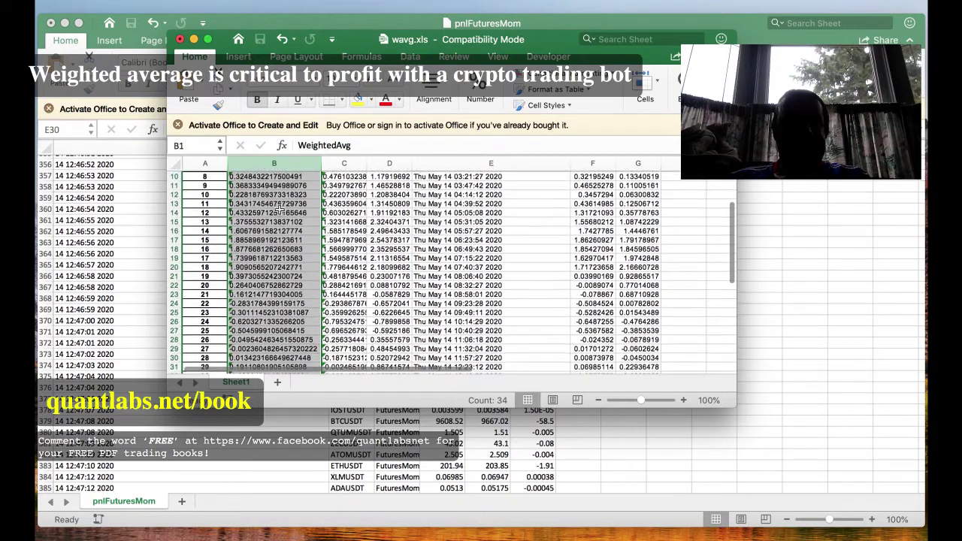
pyautogui.scroll(-2, 280, 210)
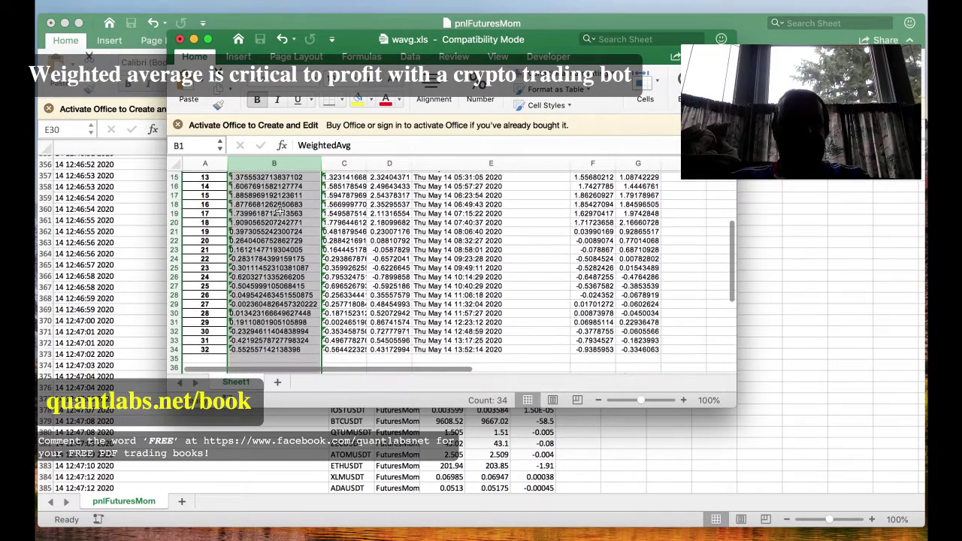
pyautogui.scroll(1, 267, 268)
pyautogui.click(263, 263)
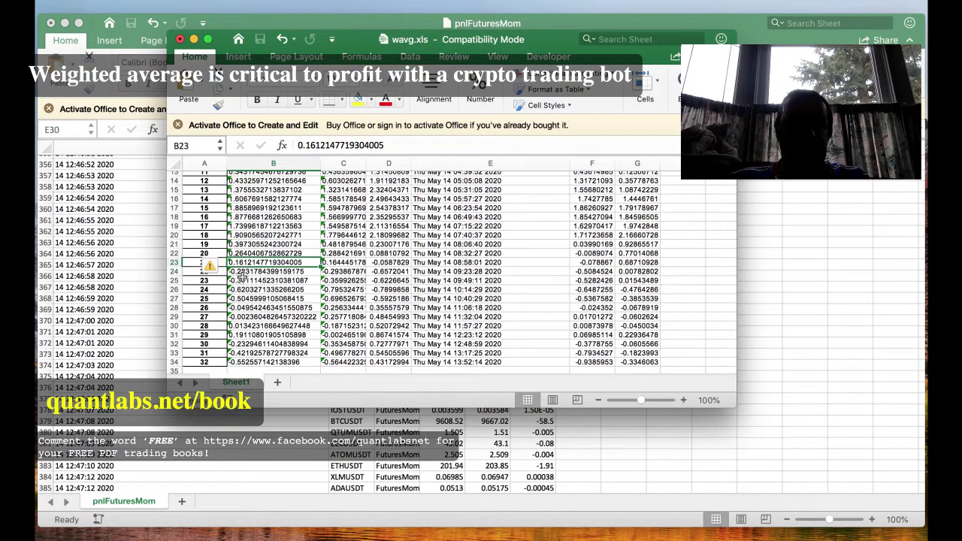
pyautogui.click(243, 281)
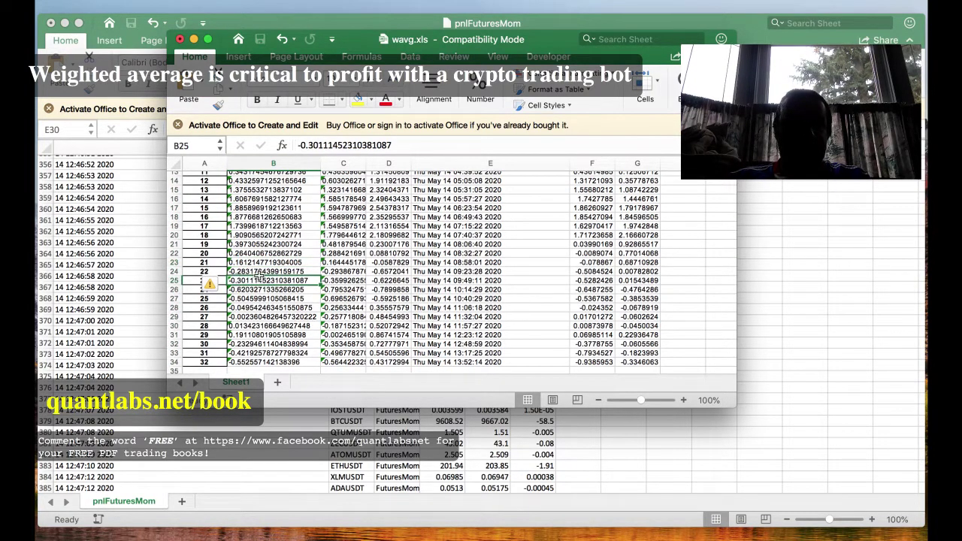
pyautogui.click(446, 281)
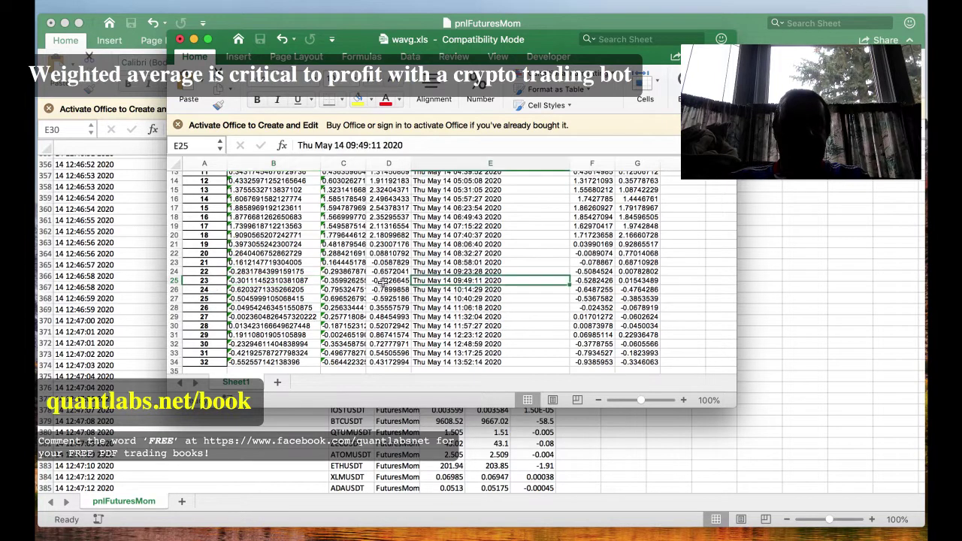
pyautogui.click(255, 283)
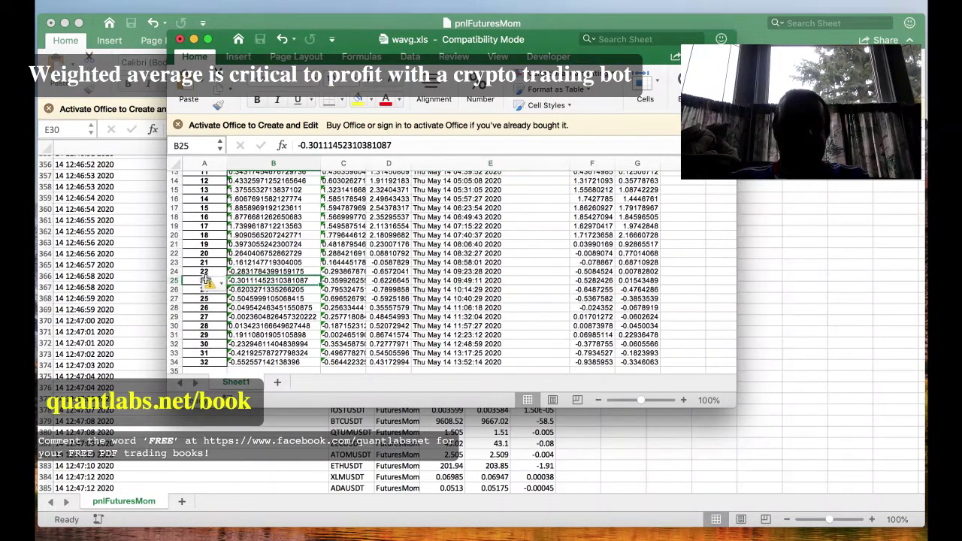
pyautogui.click(472, 283)
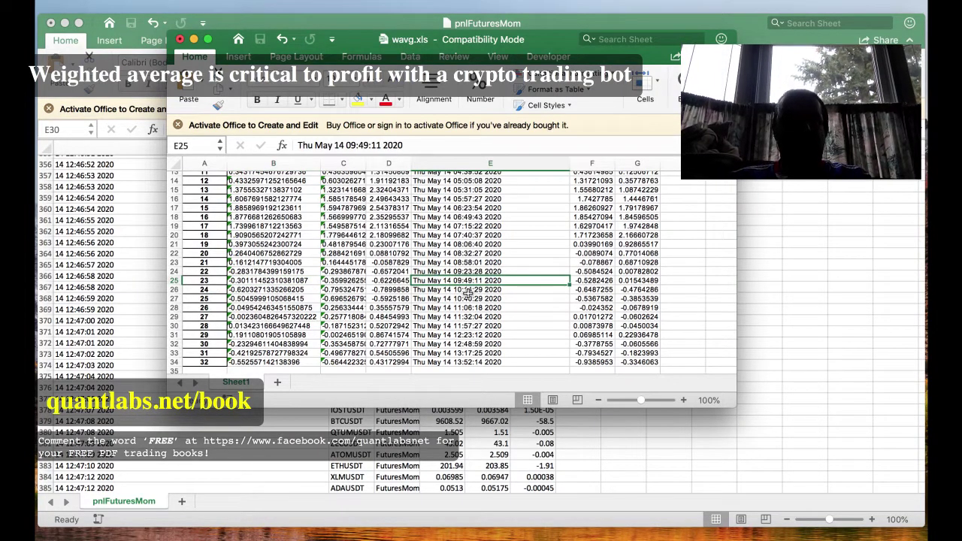
pyautogui.hscroll(1, 466, 293)
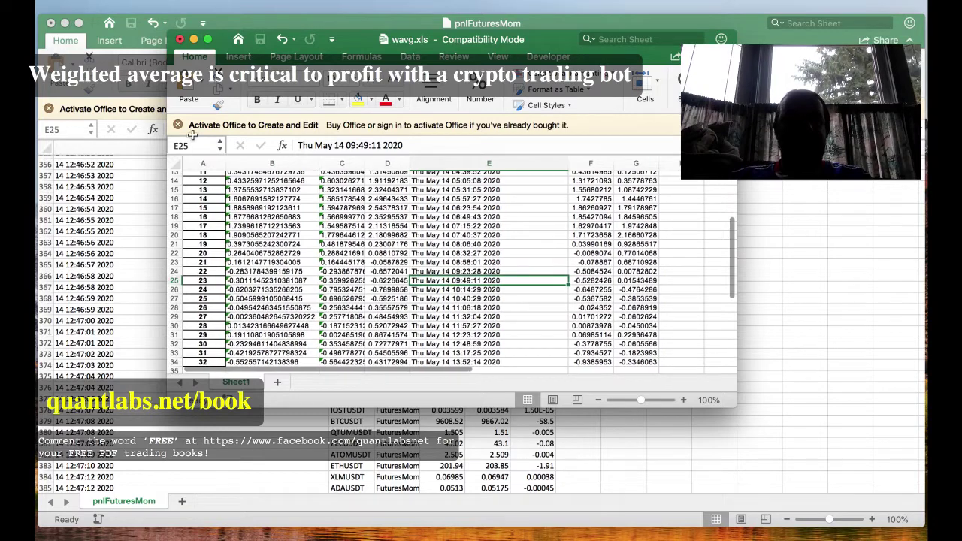
pyautogui.click(148, 164)
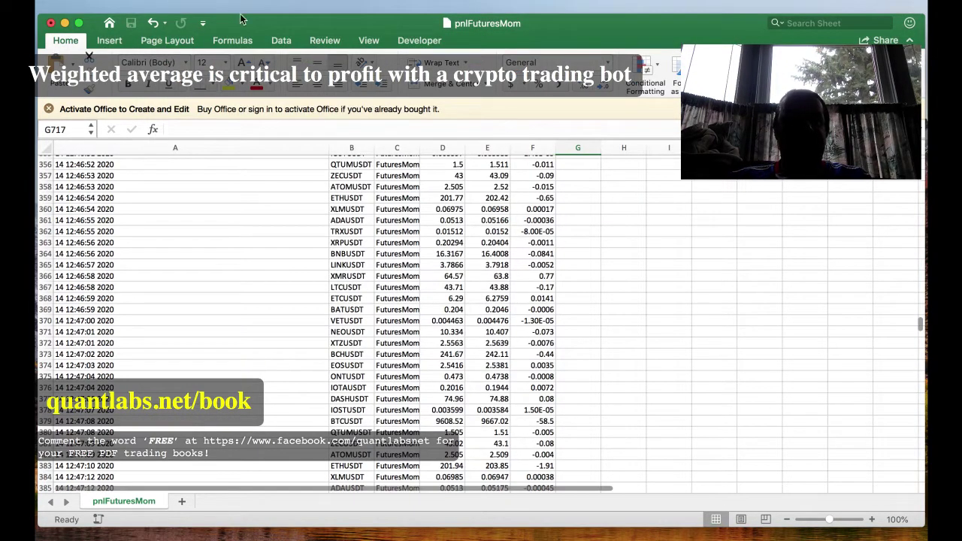
# - Scroll pnlFuturesMom to row 716 and select F717's =SUM(F1:F716) total of -863.36413
pyautogui.moveTo(246, 27); pyautogui.dragTo(283, 28)
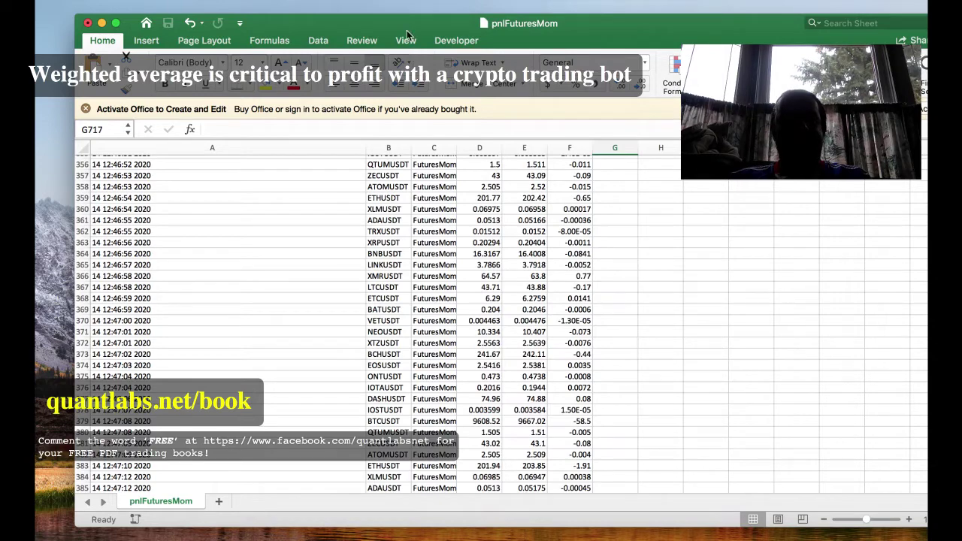
pyautogui.moveTo(408, 27); pyautogui.dragTo(489, 23)
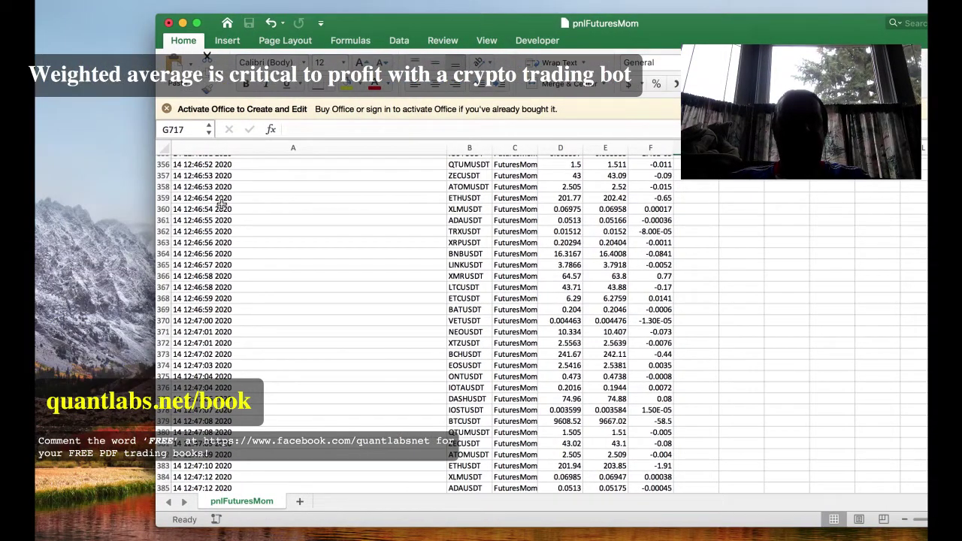
pyautogui.scroll(-4, 602, 347)
pyautogui.scroll(-3, 602, 345)
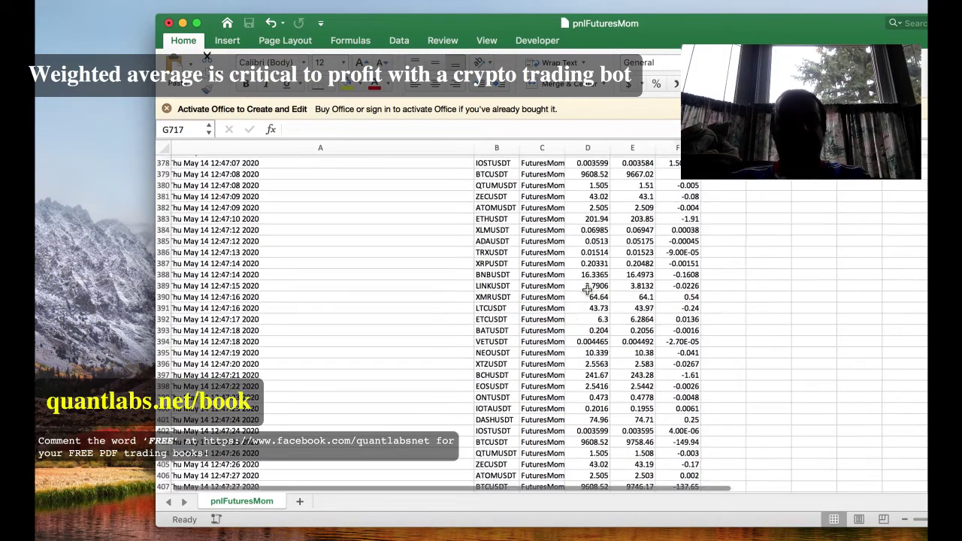
pyautogui.moveTo(518, 24); pyautogui.dragTo(419, 20)
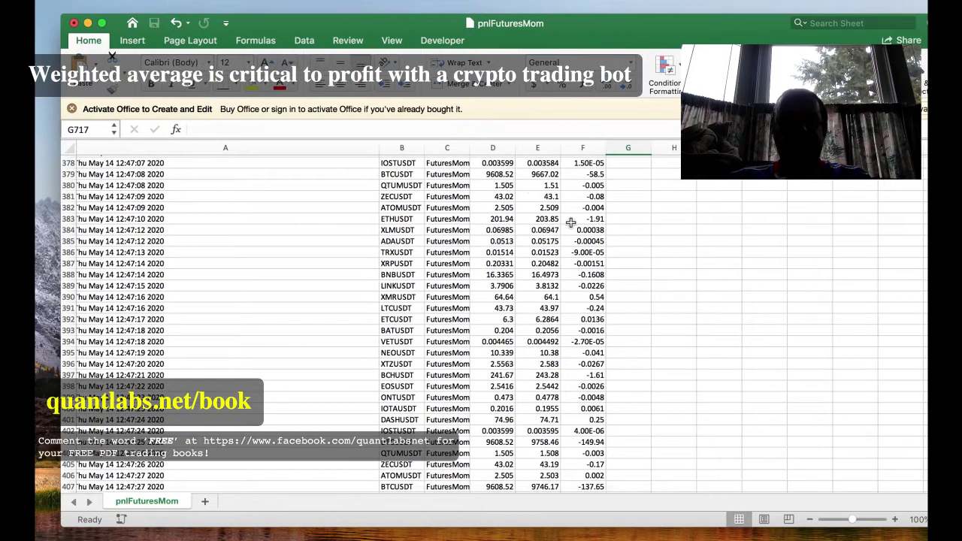
pyautogui.scroll(-20, 572, 224)
pyautogui.scroll(-20, 572, 224)
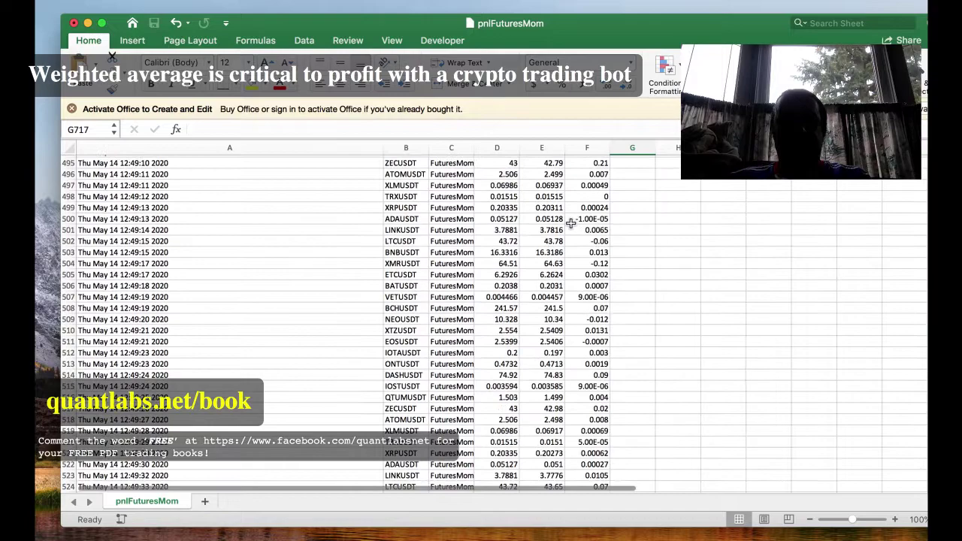
pyautogui.scroll(-20, 572, 224)
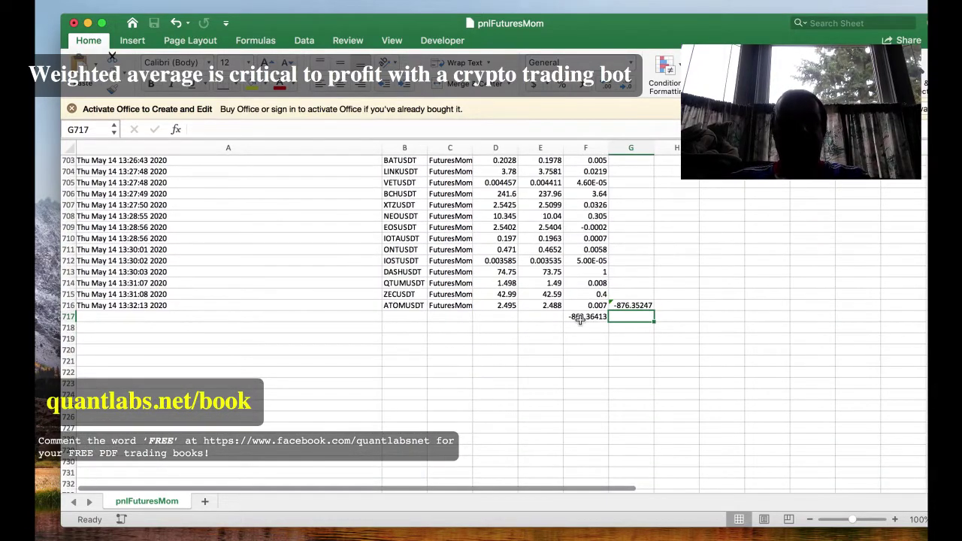
pyautogui.click(580, 318)
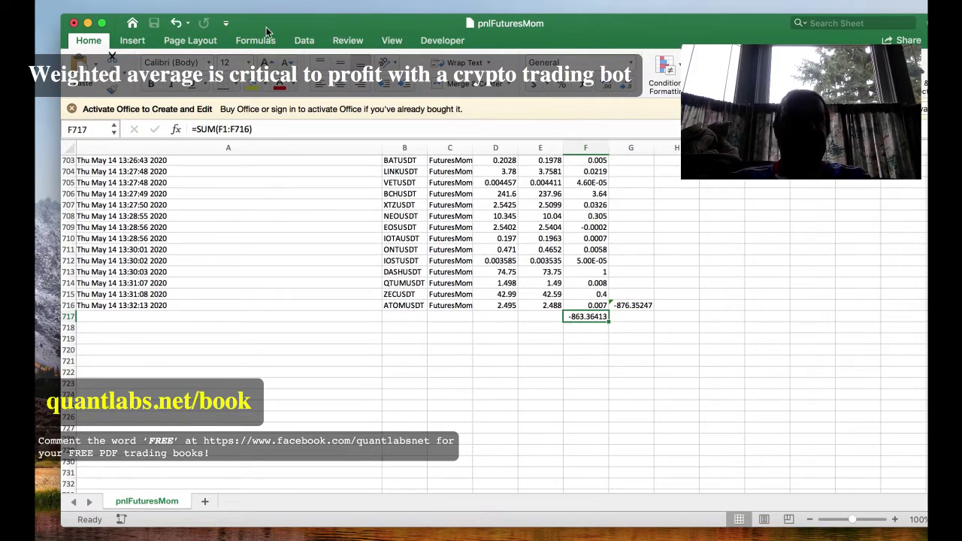
pyautogui.moveTo(266, 30); pyautogui.dragTo(378, 30)
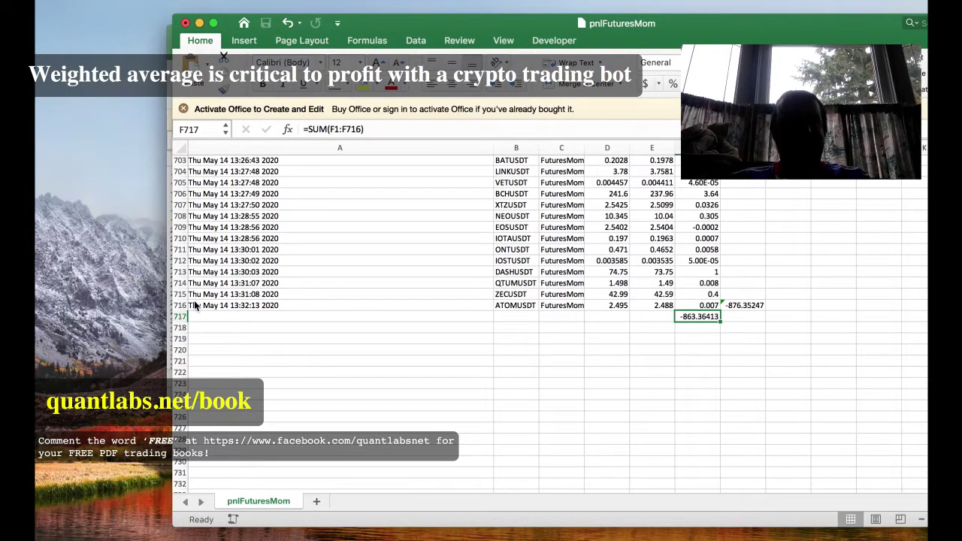
pyautogui.moveTo(496, 27); pyautogui.dragTo(413, 27)
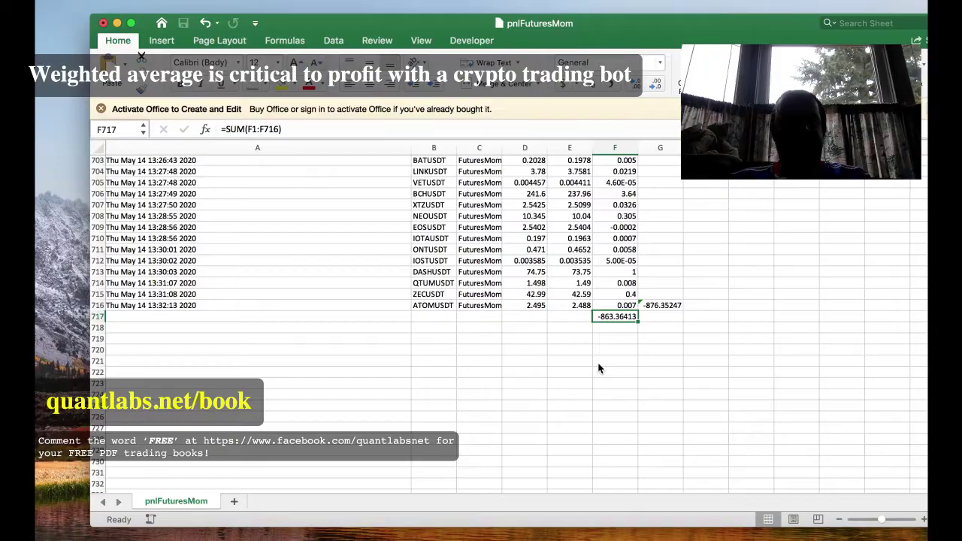
# - Scroll through the pnlFuturesMom P&L rows up to the 12.97734 partial total beside row 263
pyautogui.scroll(7, 596, 366)
pyautogui.scroll(15, 594, 364)
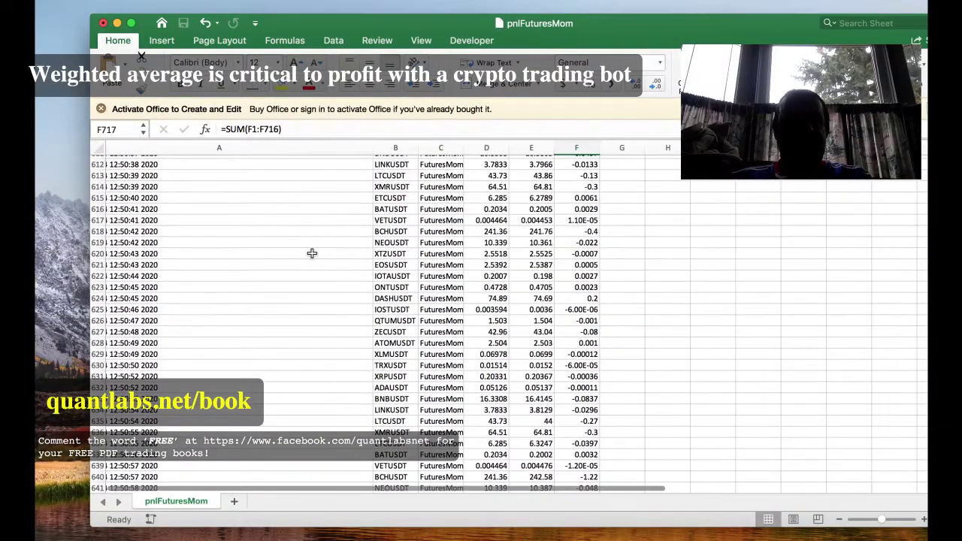
pyautogui.moveTo(302, 27); pyautogui.dragTo(362, 28)
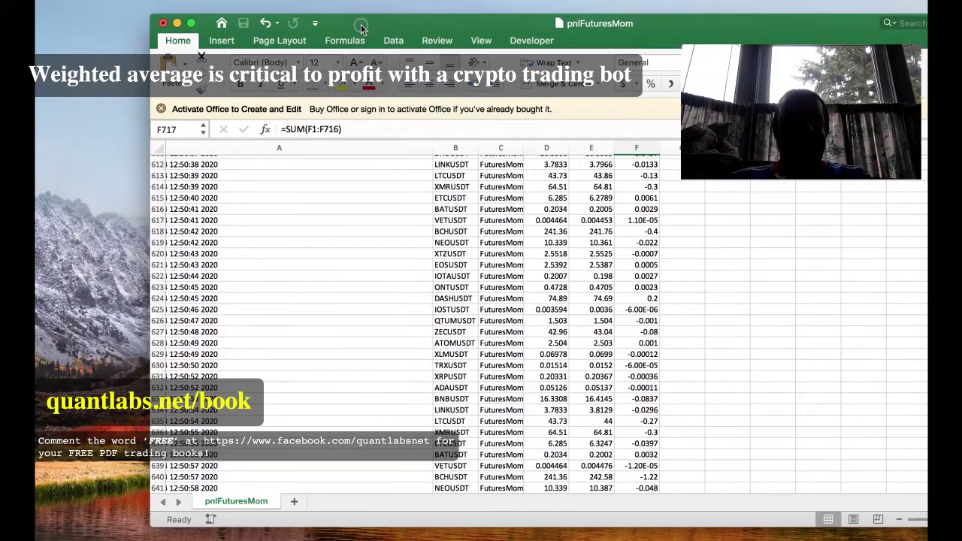
pyautogui.scroll(10, 316, 222)
pyautogui.scroll(7, 317, 220)
pyautogui.hscroll(-3, 316, 220)
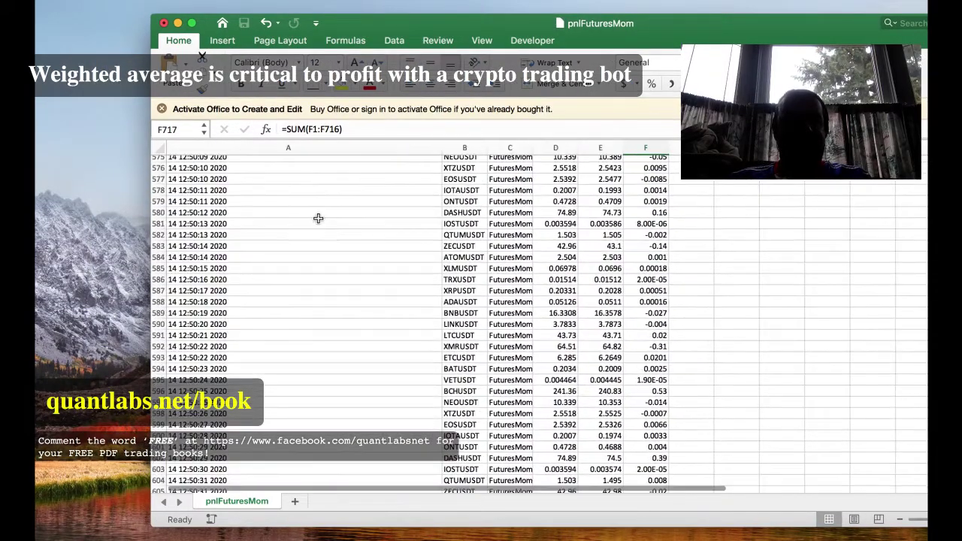
pyautogui.scroll(20, 317, 219)
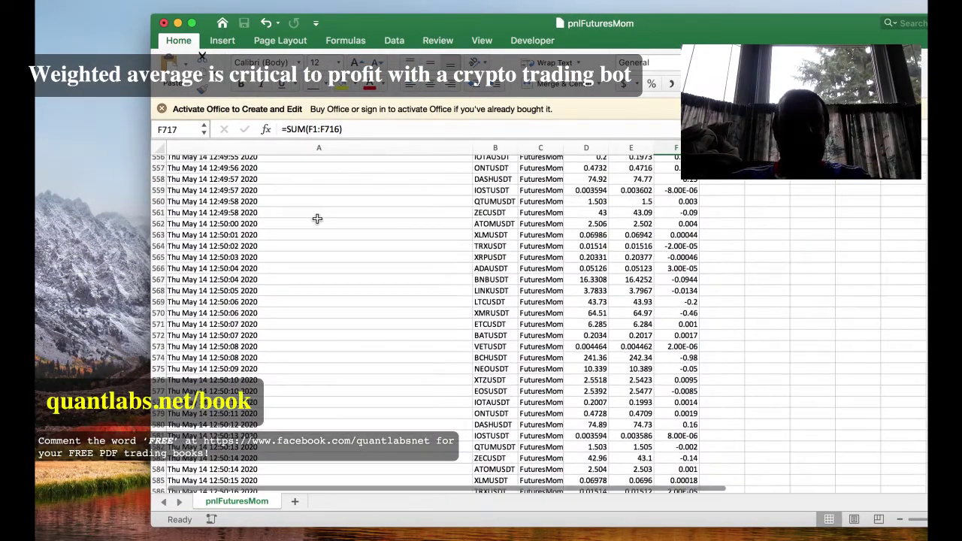
pyautogui.scroll(20, 316, 219)
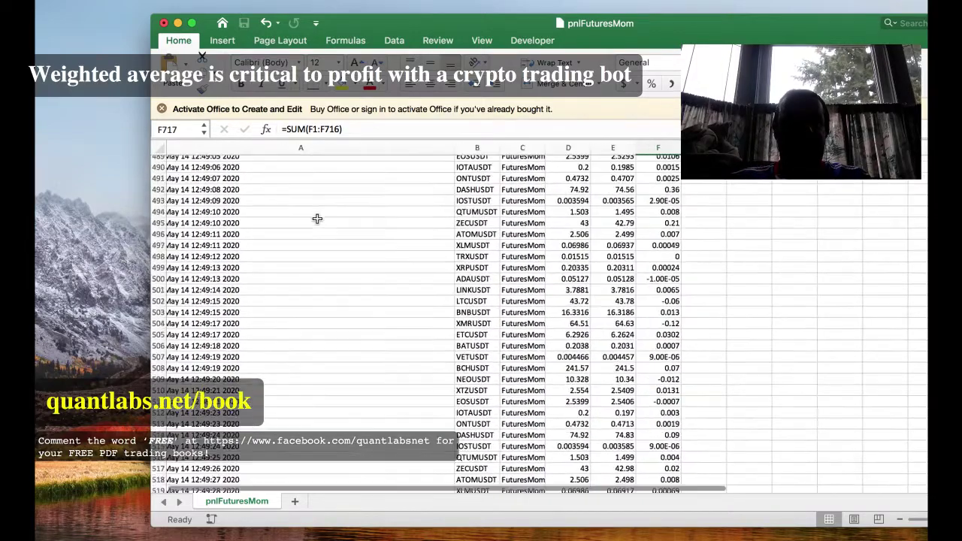
pyautogui.scroll(5, 314, 218)
pyautogui.hscroll(1, 314, 218)
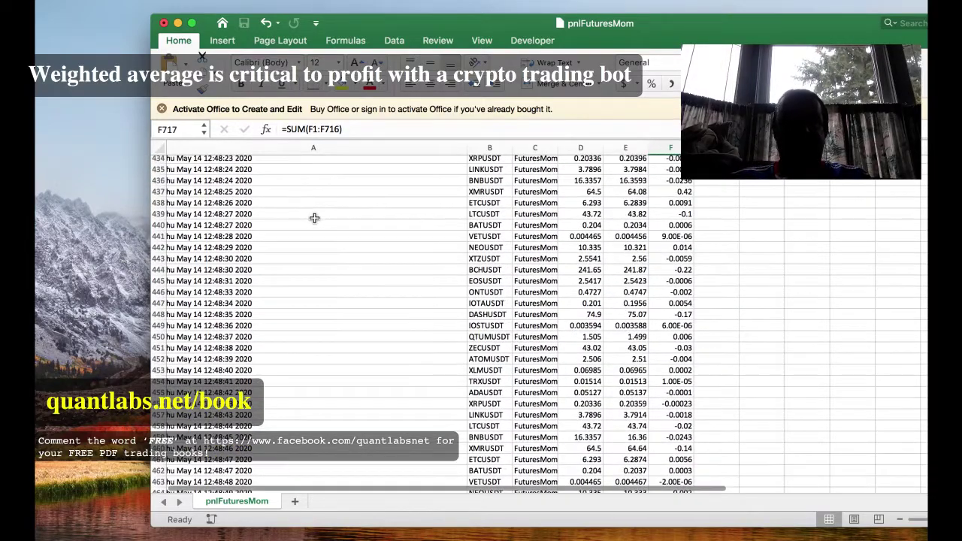
pyautogui.hscroll(-1, 304, 225)
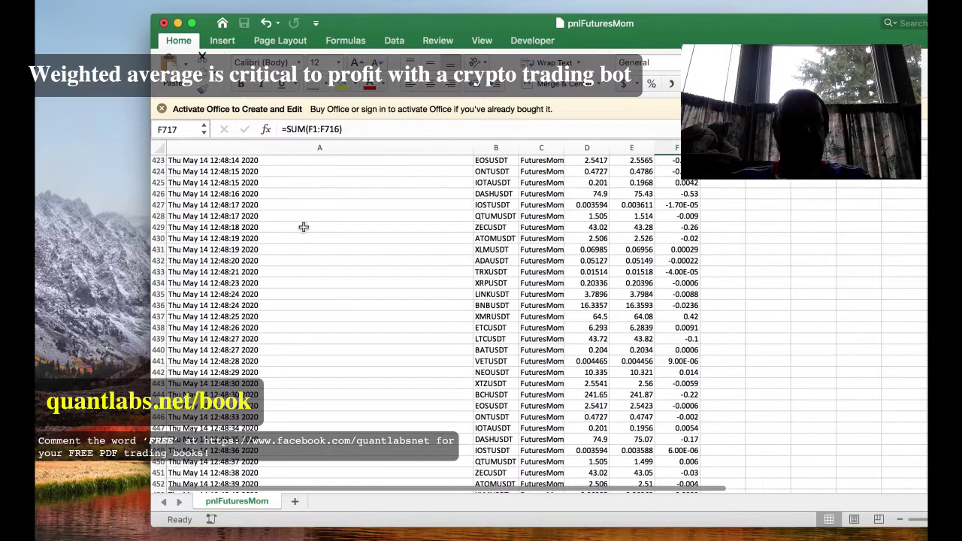
pyautogui.scroll(5, 304, 225)
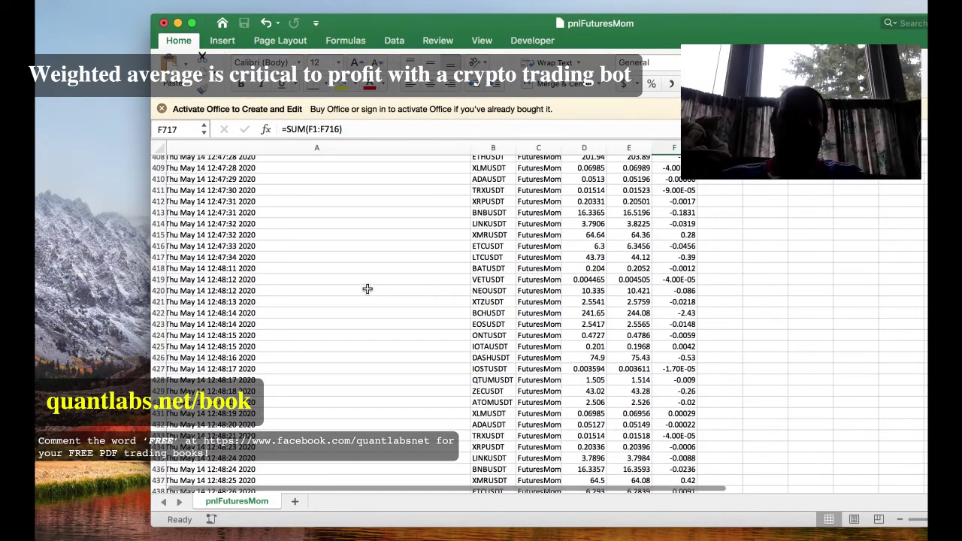
pyautogui.scroll(1, 365, 288)
pyautogui.scroll(2, 365, 288)
pyautogui.hscroll(1, 365, 289)
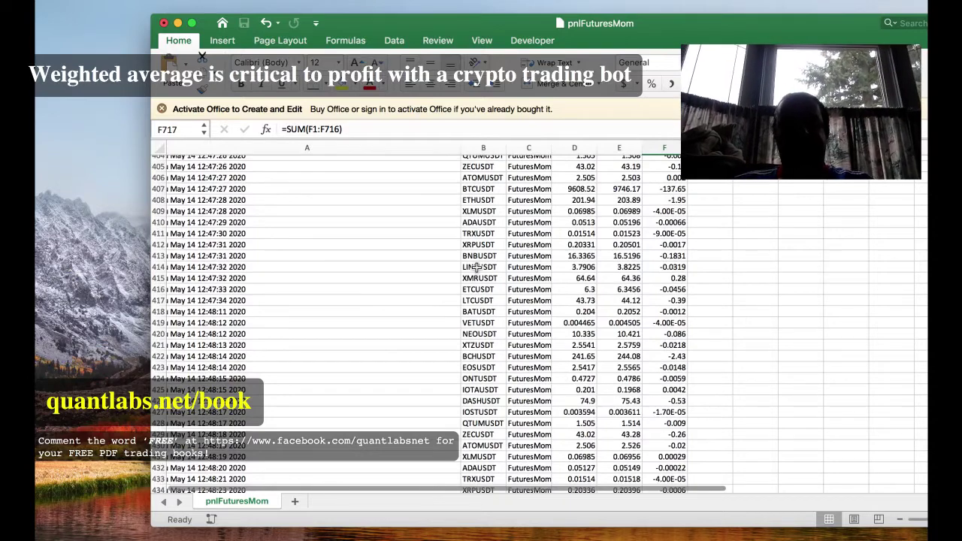
pyautogui.scroll(1, 395, 254)
pyautogui.scroll(2, 293, 293)
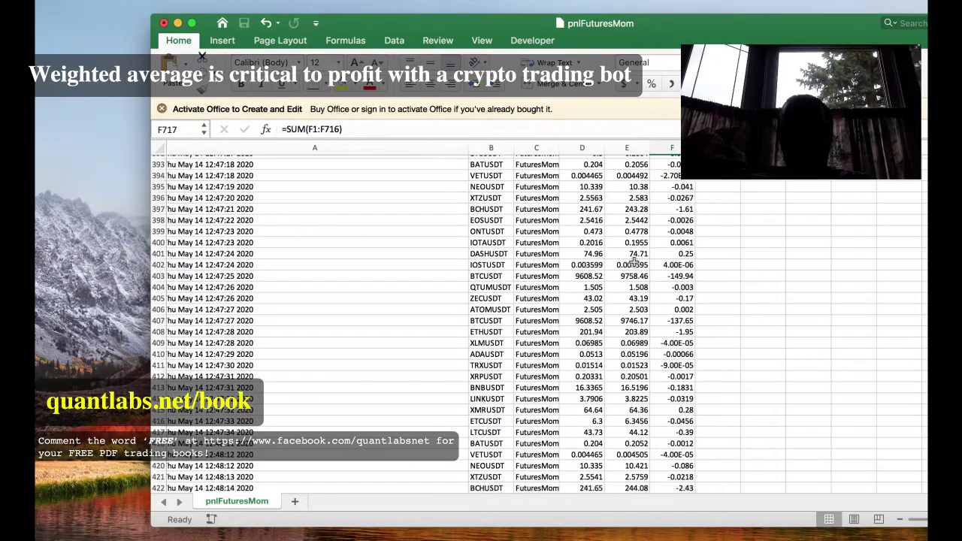
pyautogui.scroll(1, 635, 261)
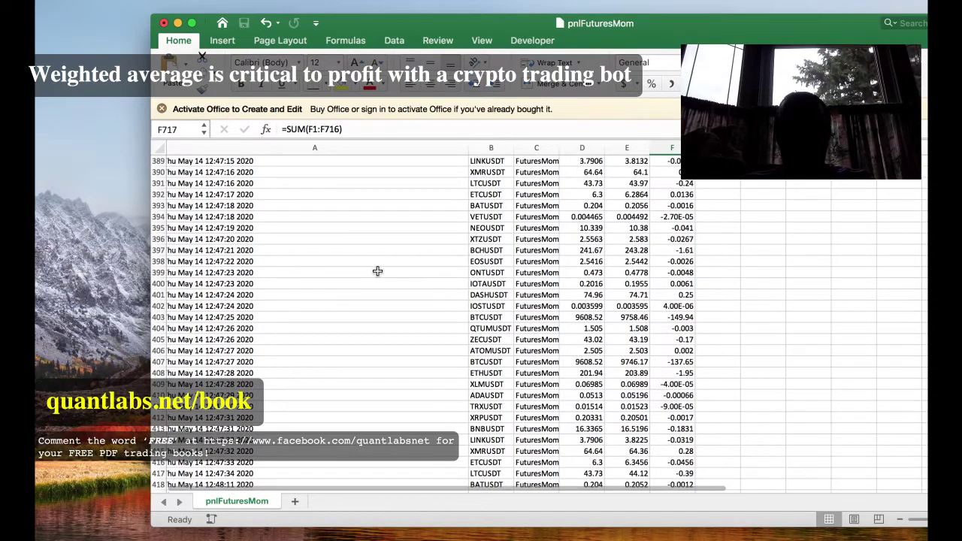
pyautogui.scroll(1, 368, 274)
pyautogui.scroll(10, 368, 275)
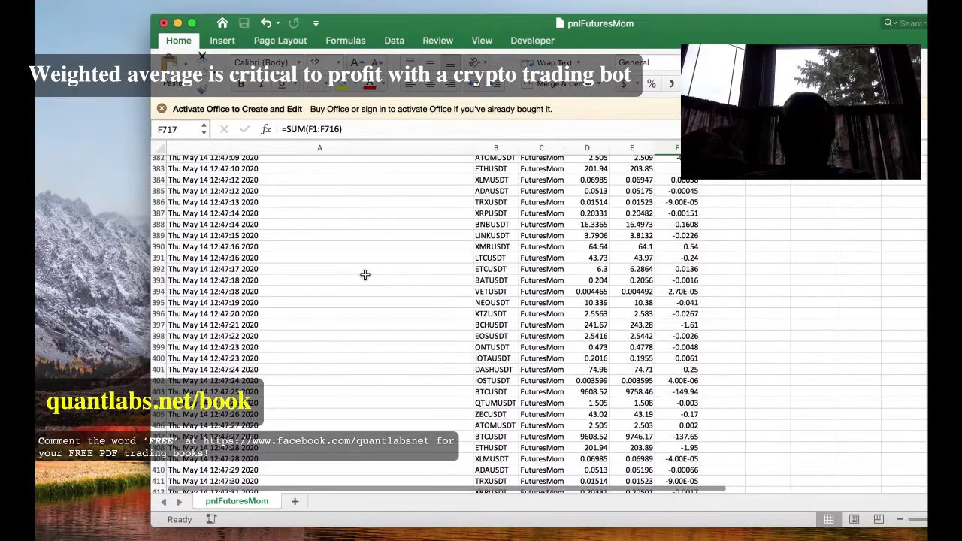
pyautogui.scroll(20, 365, 271)
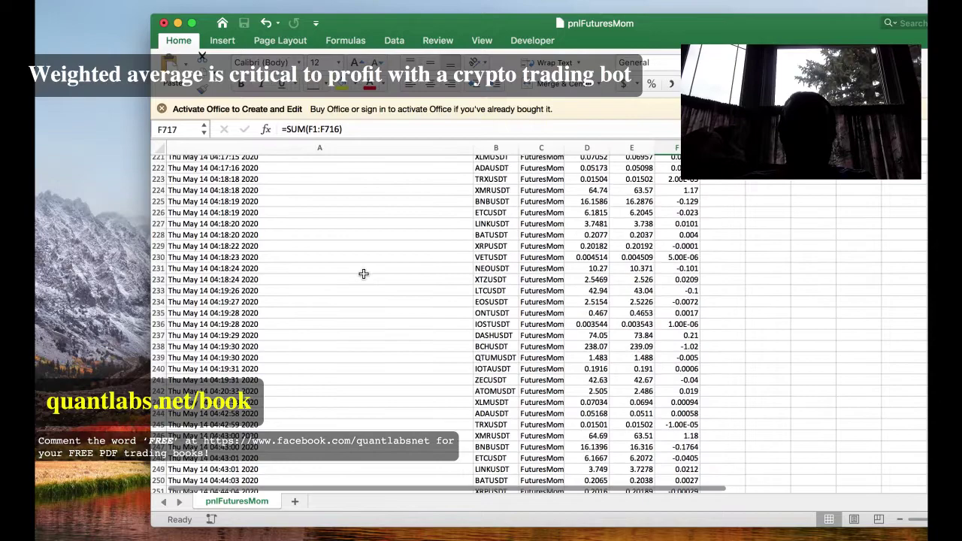
pyautogui.scroll(20, 367, 260)
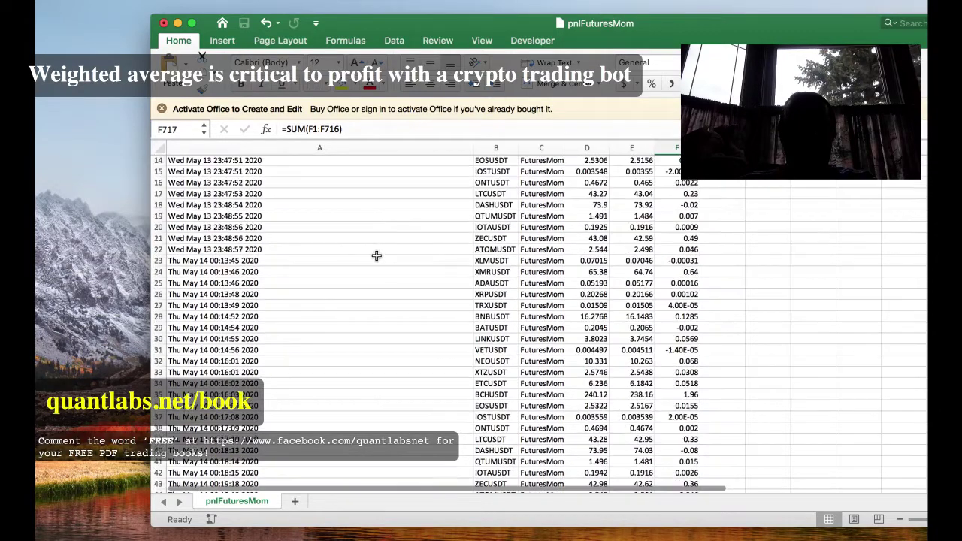
pyautogui.scroll(3, 354, 254)
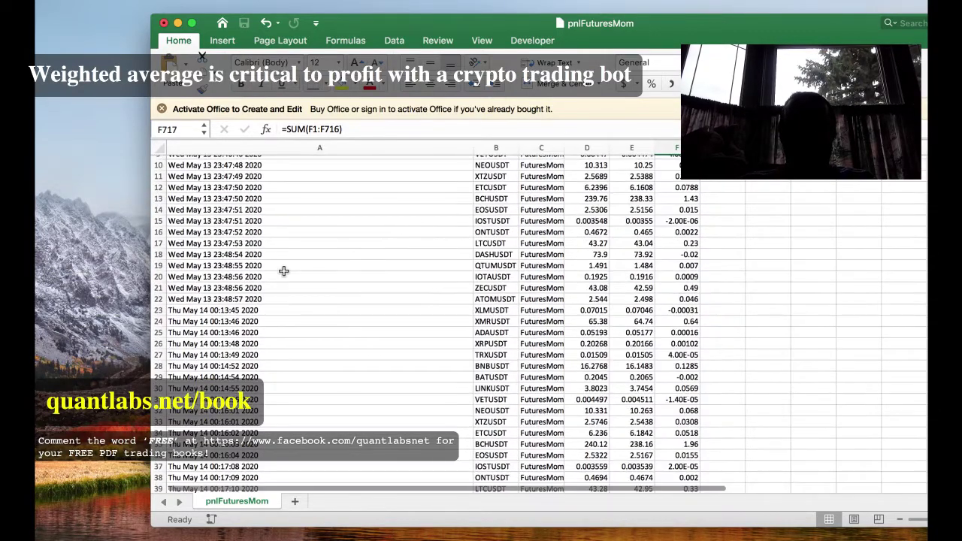
pyautogui.scroll(1, 256, 267)
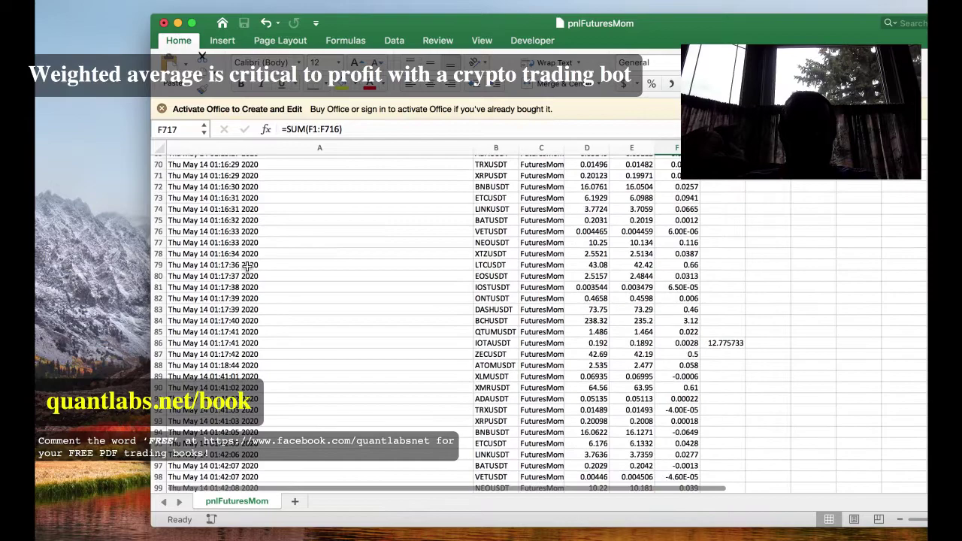
pyautogui.scroll(-20, 248, 267)
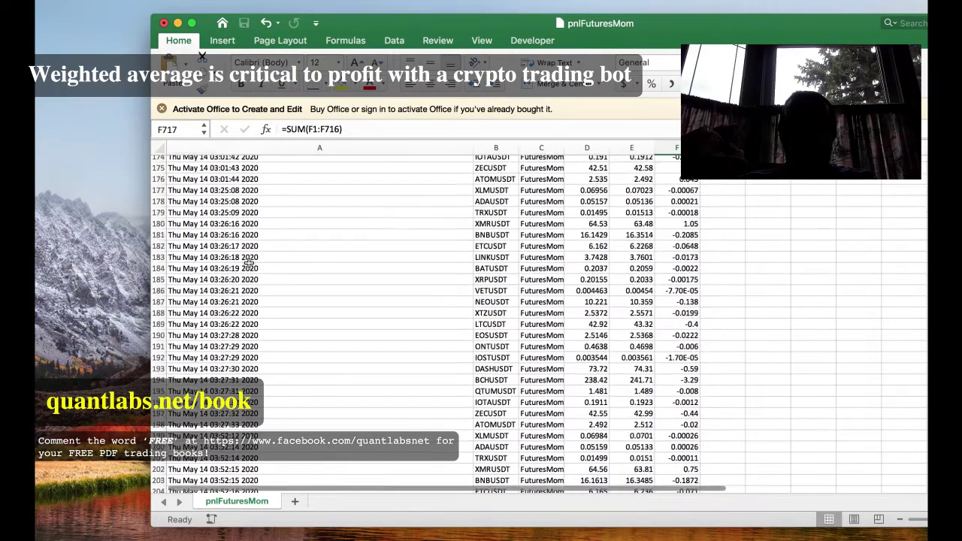
pyautogui.scroll(-20, 249, 263)
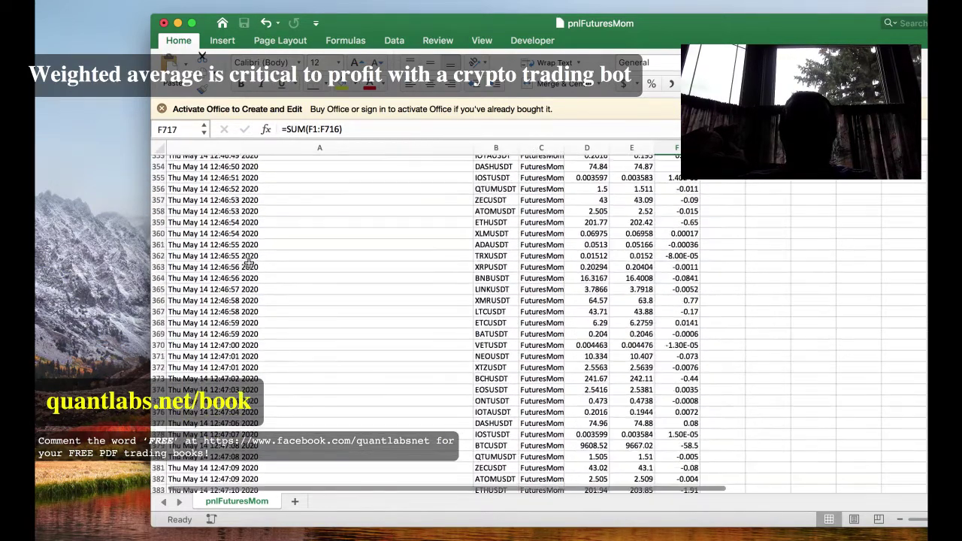
pyautogui.scroll(15, 249, 262)
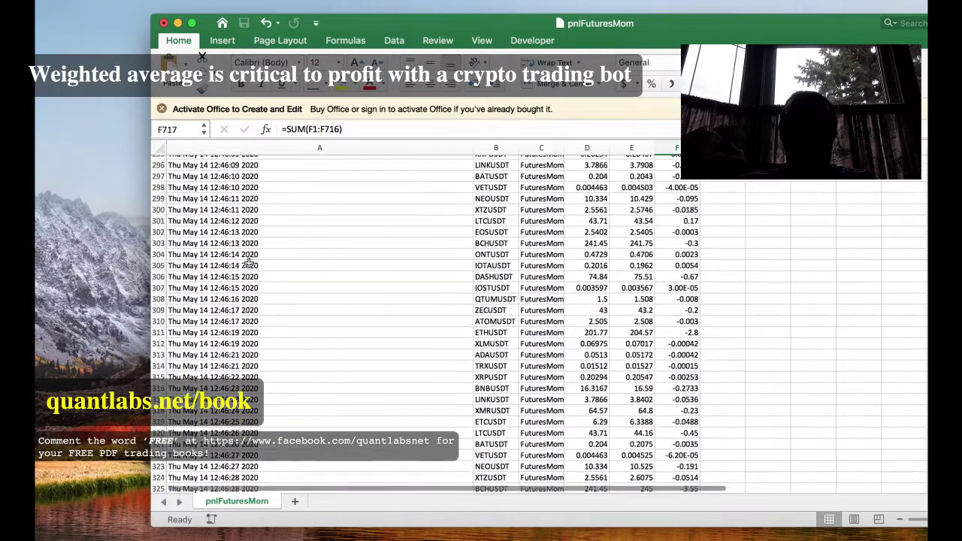
pyautogui.scroll(5, 248, 263)
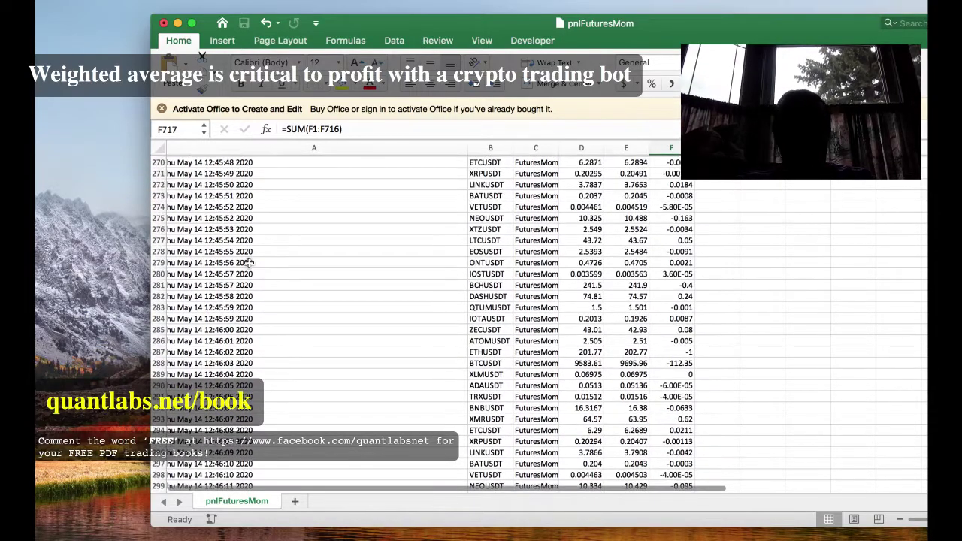
pyautogui.scroll(10, 248, 263)
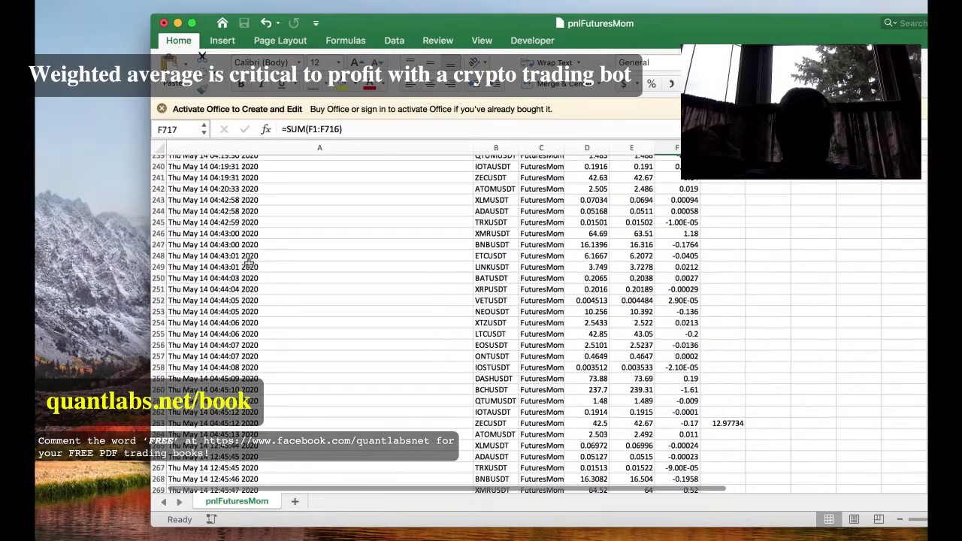
pyautogui.scroll(-3, 248, 279)
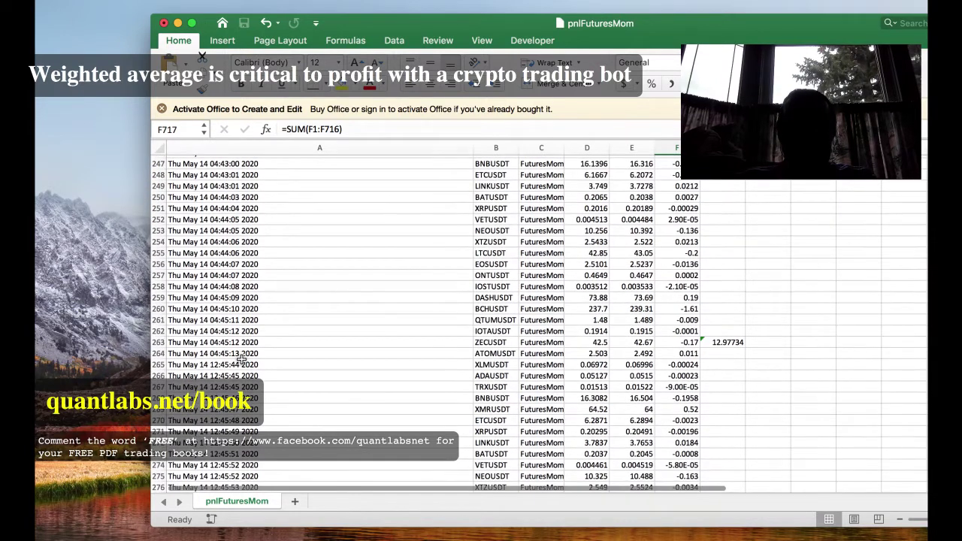
# - Select row 262's trade timestamp and maximise the window to show columns A–H
pyautogui.click(227, 332)
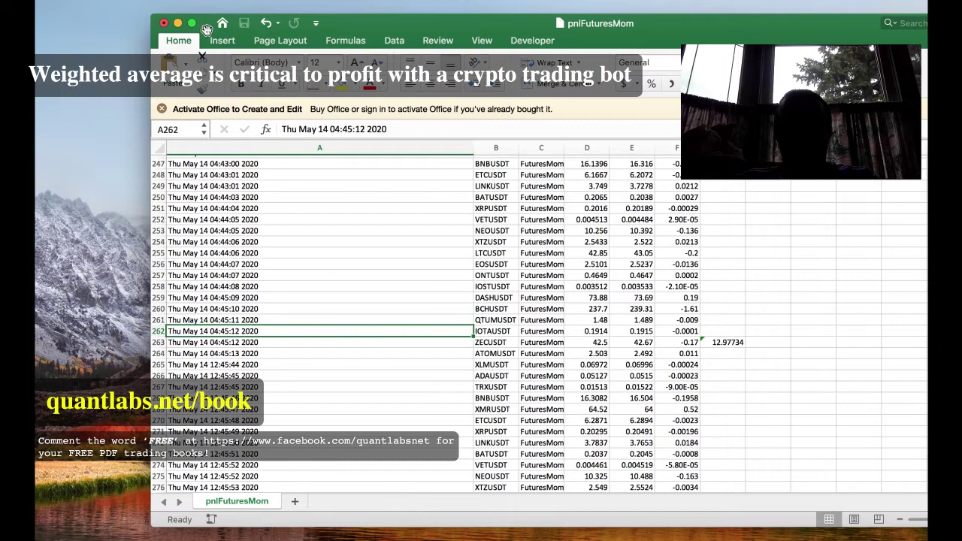
pyautogui.moveTo(206, 28); pyautogui.dragTo(241, 28)
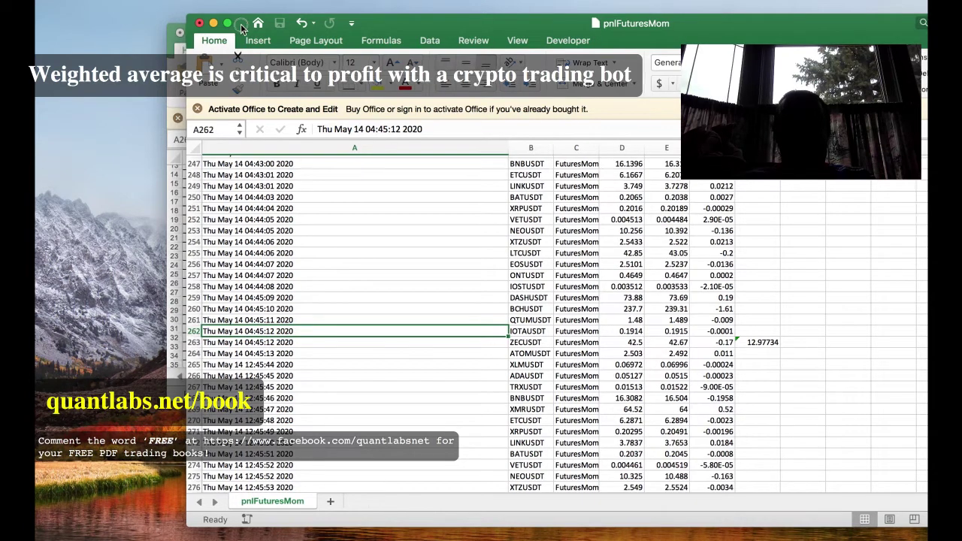
pyautogui.moveTo(243, 27); pyautogui.dragTo(269, 27)
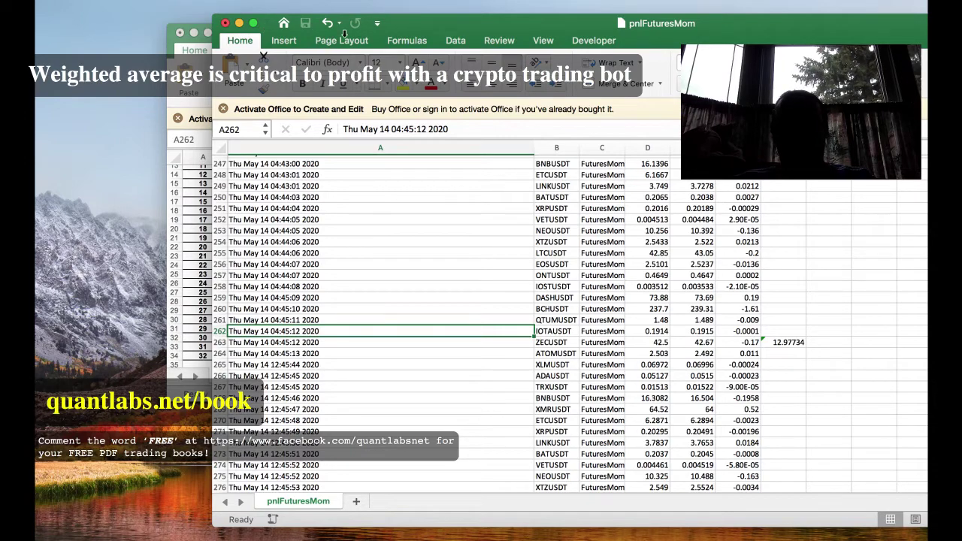
pyautogui.doubleClick(430, 28)
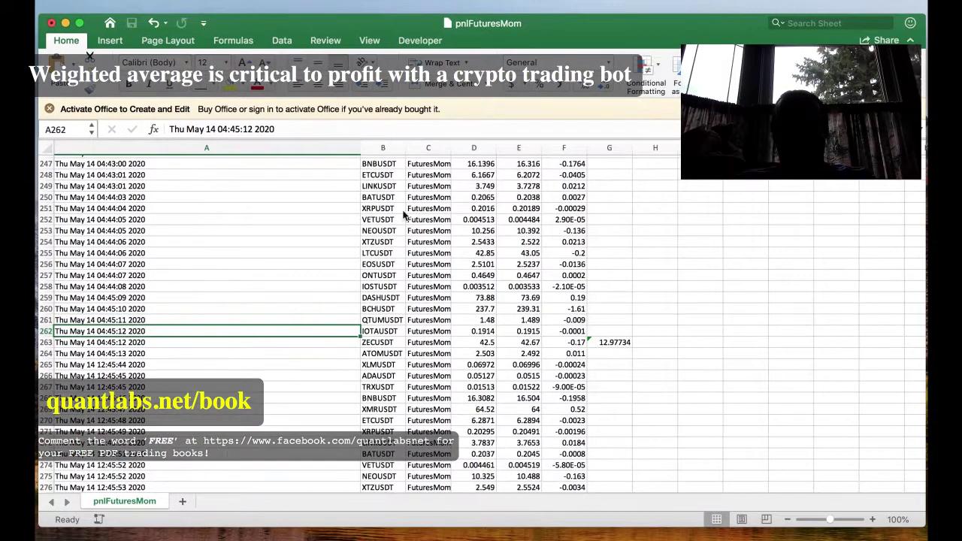
# - Open G263's 12.97734 total for editing to reveal its =SUM(F1:F263) formula
pyautogui.click(609, 343)
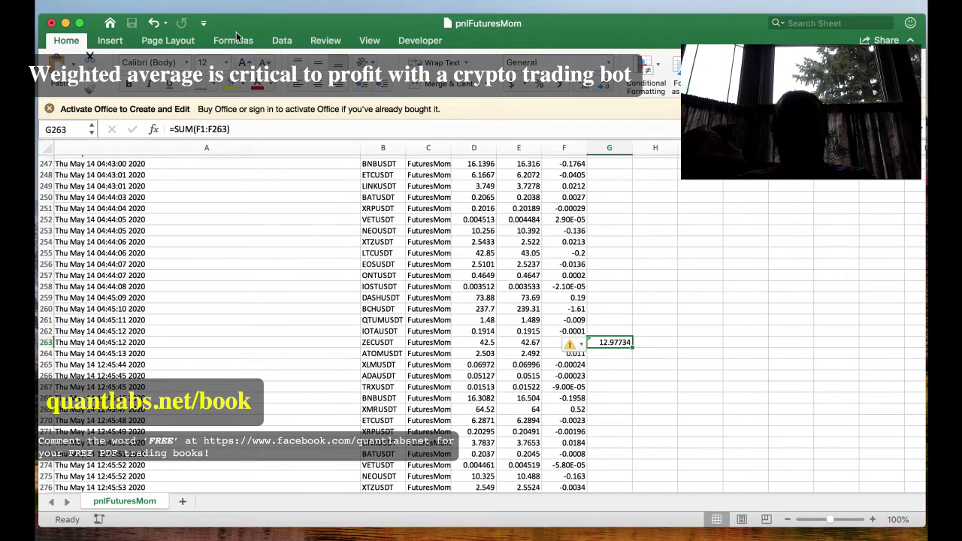
pyautogui.moveTo(236, 36); pyautogui.dragTo(422, 29)
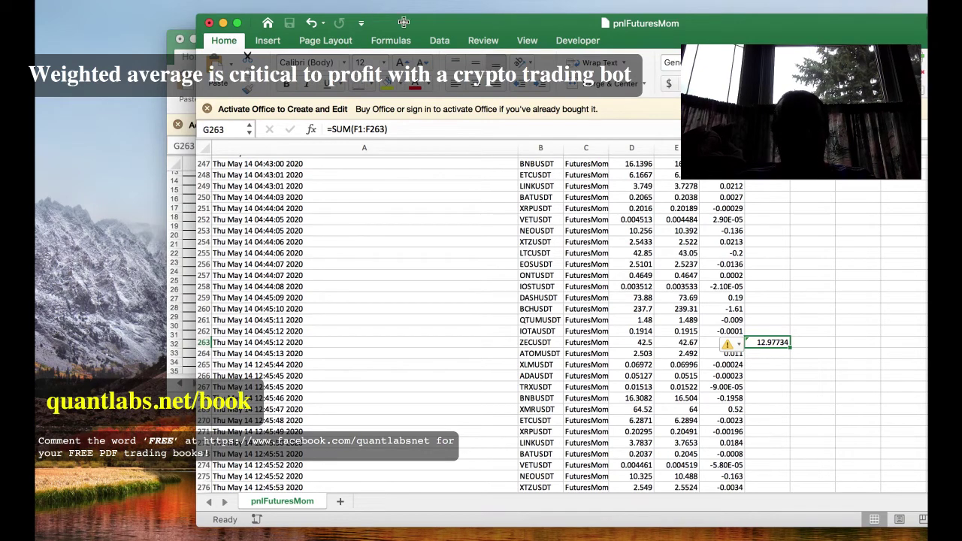
pyautogui.moveTo(404, 22); pyautogui.dragTo(225, 22)
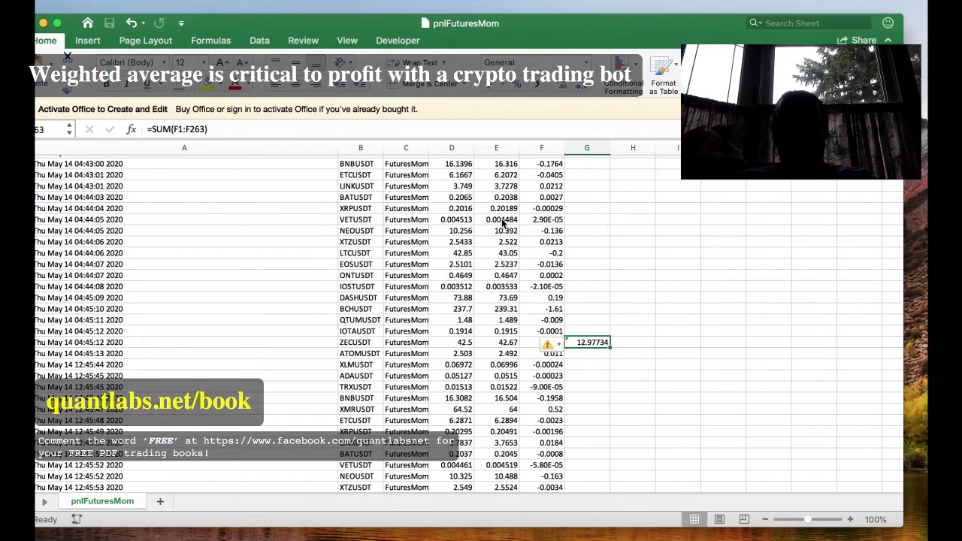
pyautogui.doubleClick(586, 344)
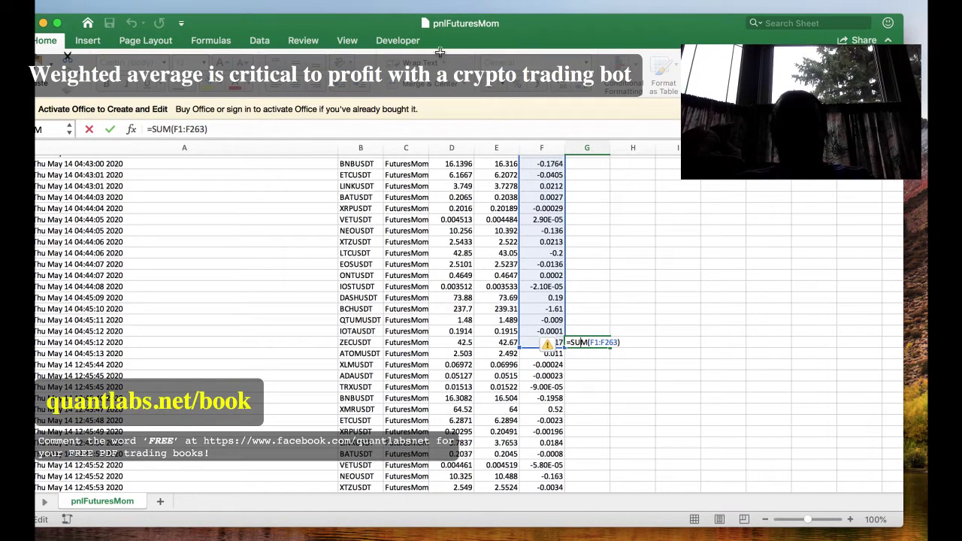
pyautogui.click(377, 7)
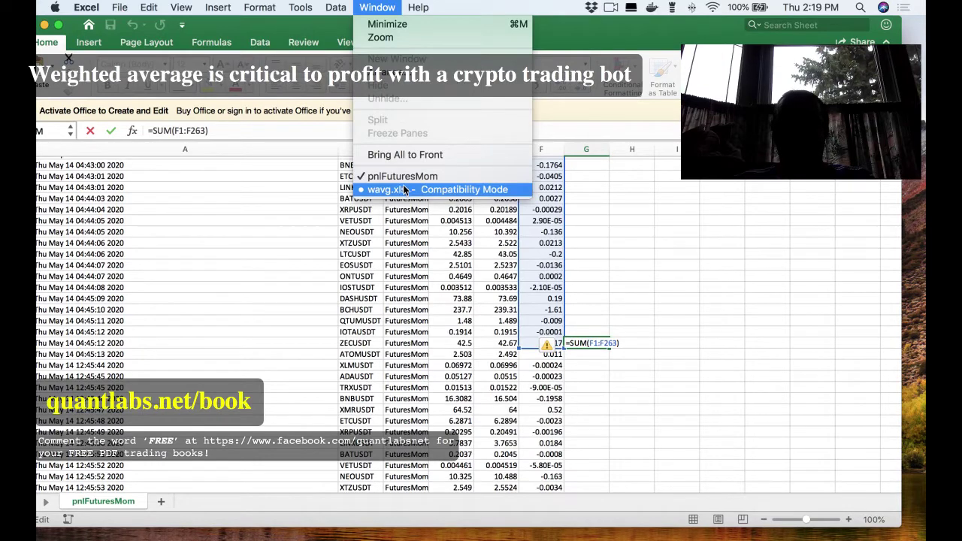
pyautogui.click(403, 190)
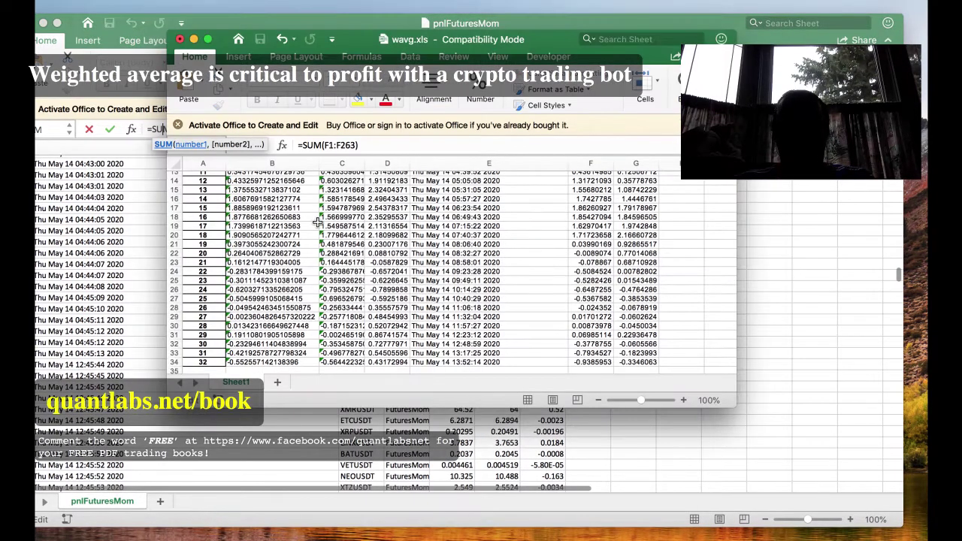
pyautogui.scroll(5, 316, 220)
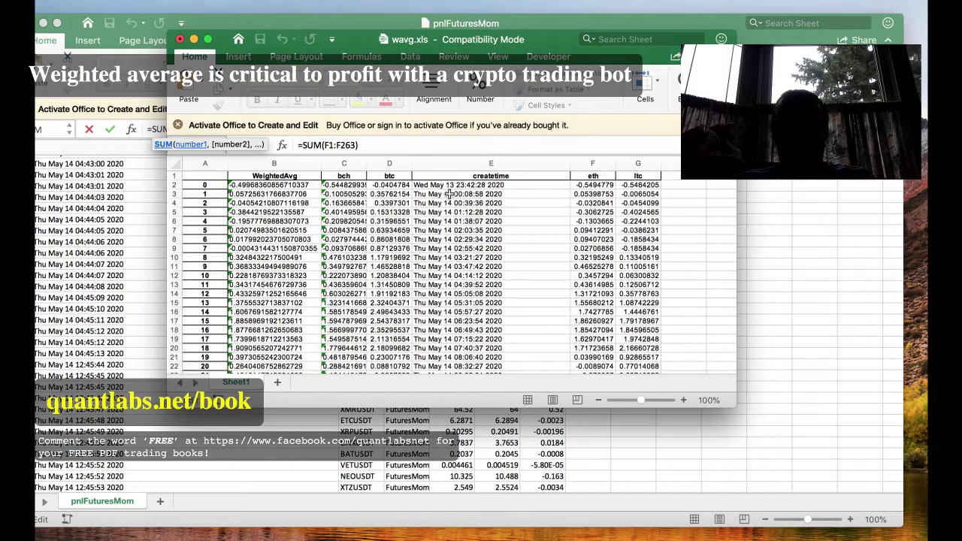
pyautogui.scroll(-1, 447, 244)
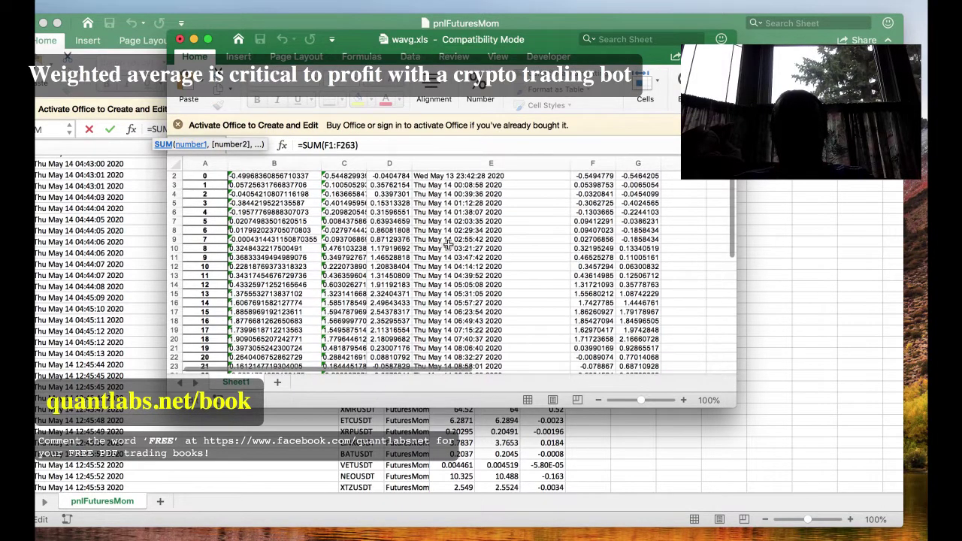
pyautogui.scroll(1, 384, 240)
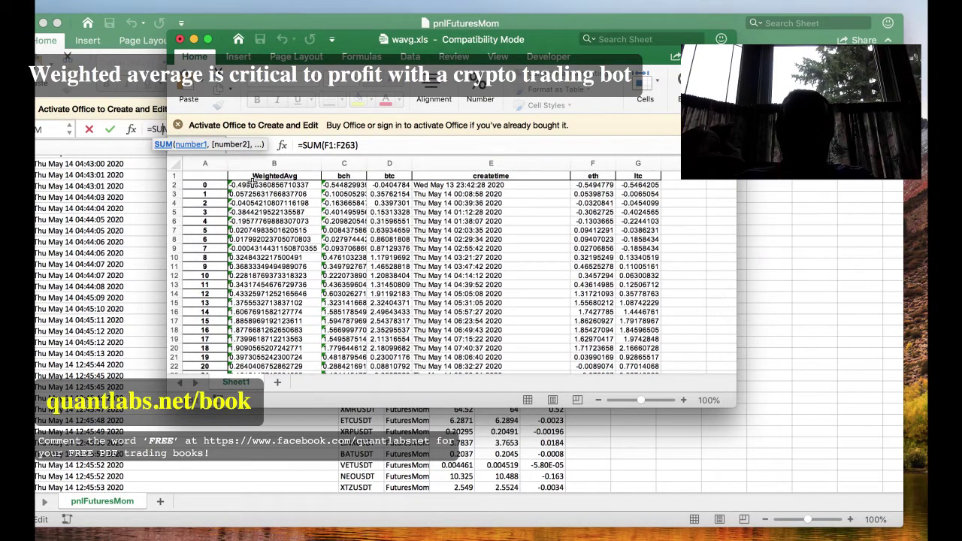
pyautogui.press('super+grave')
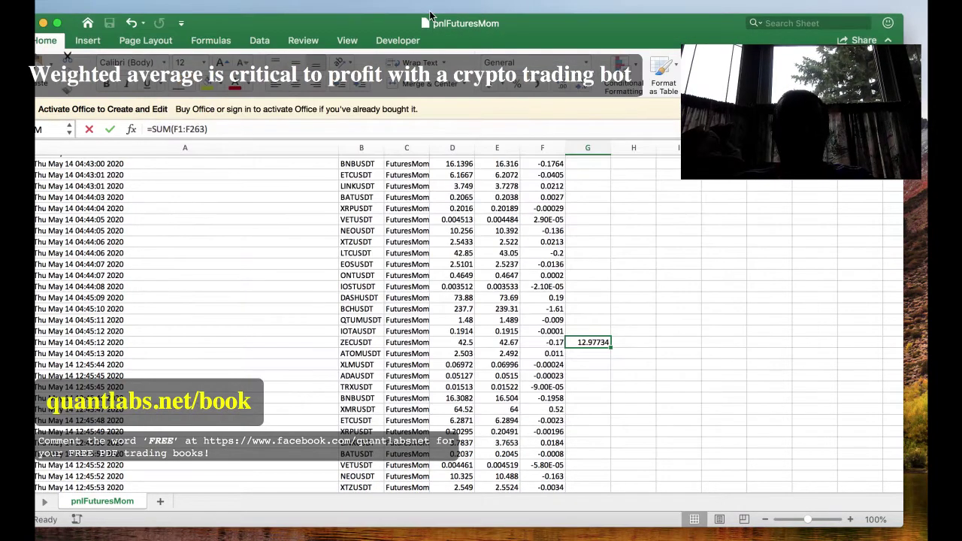
pyautogui.click(383, 5)
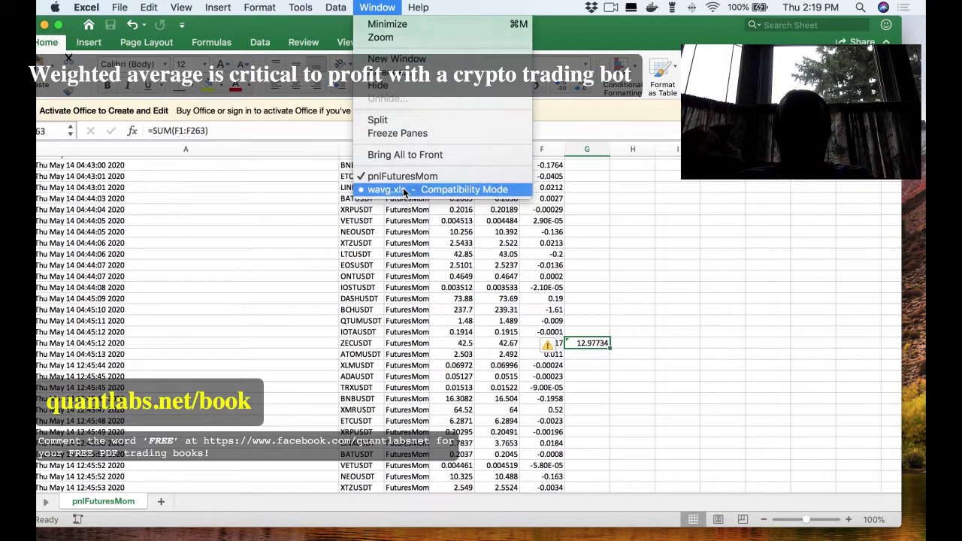
pyautogui.click(400, 186)
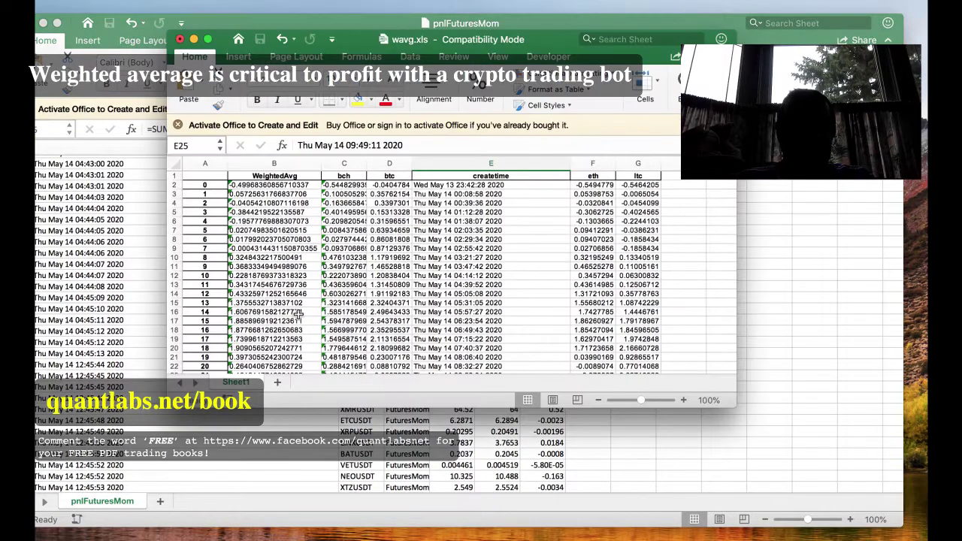
pyautogui.scroll(-1, 299, 312)
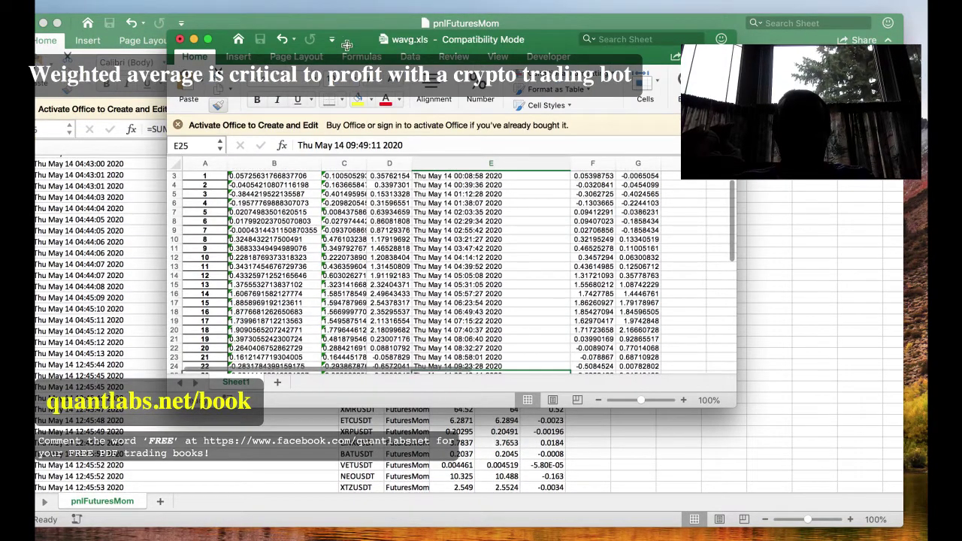
pyautogui.moveTo(346, 44); pyautogui.dragTo(376, 44)
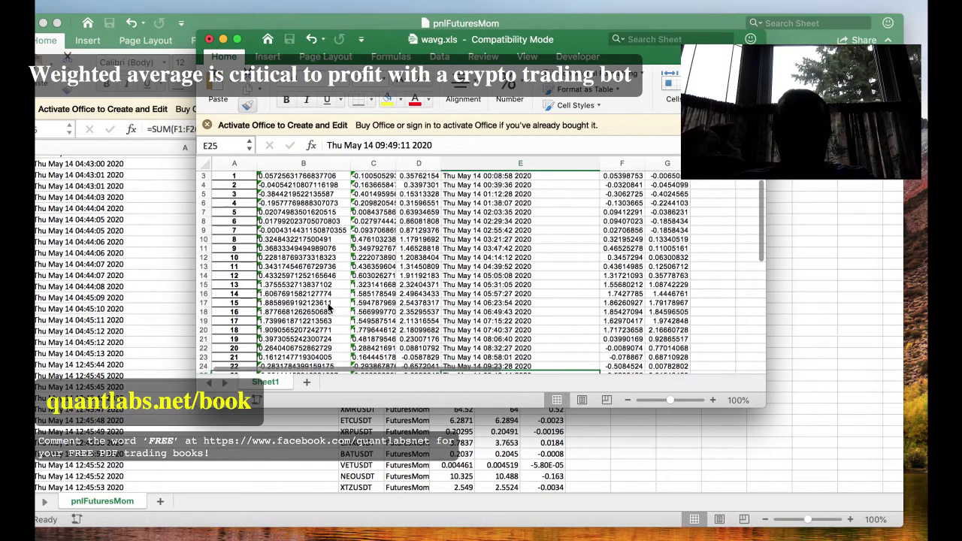
pyautogui.scroll(-3, 326, 314)
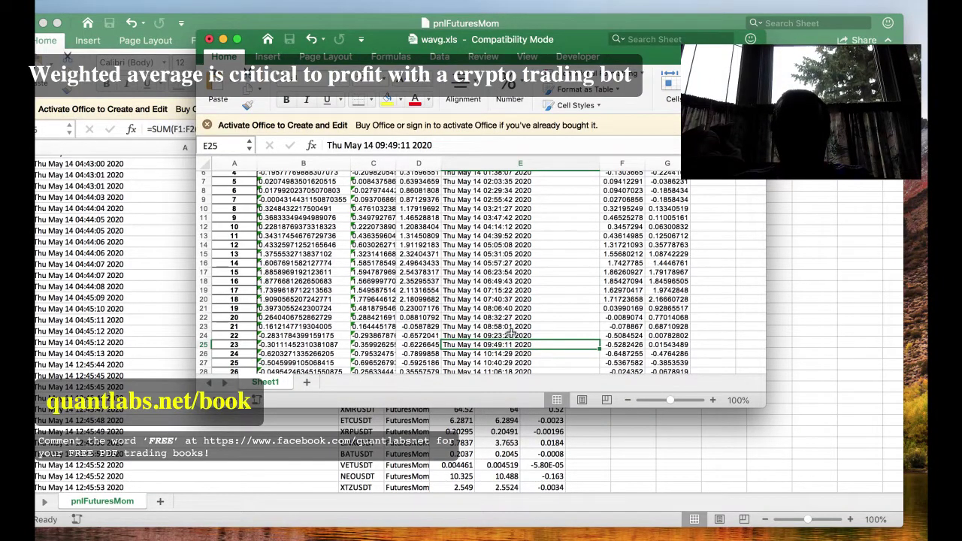
pyautogui.scroll(1, 496, 264)
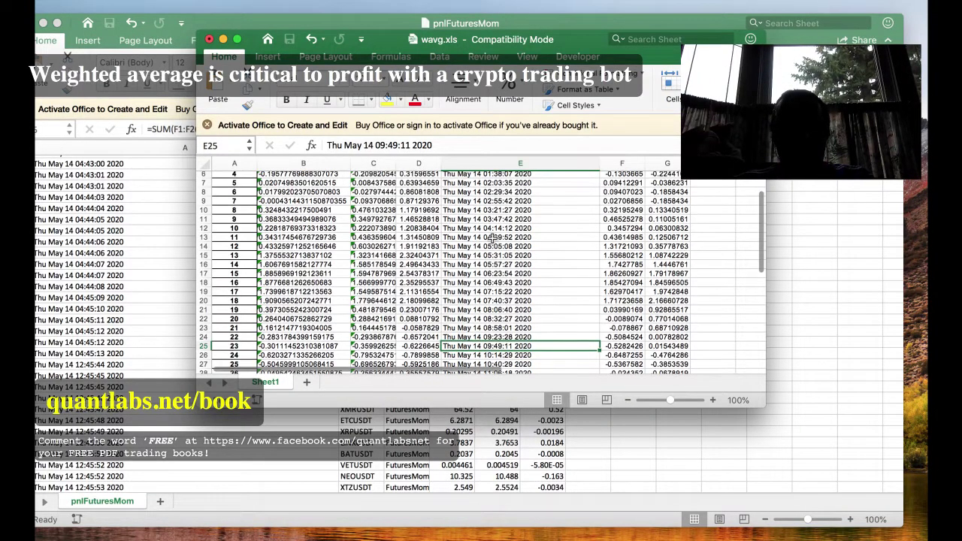
pyautogui.click(492, 238)
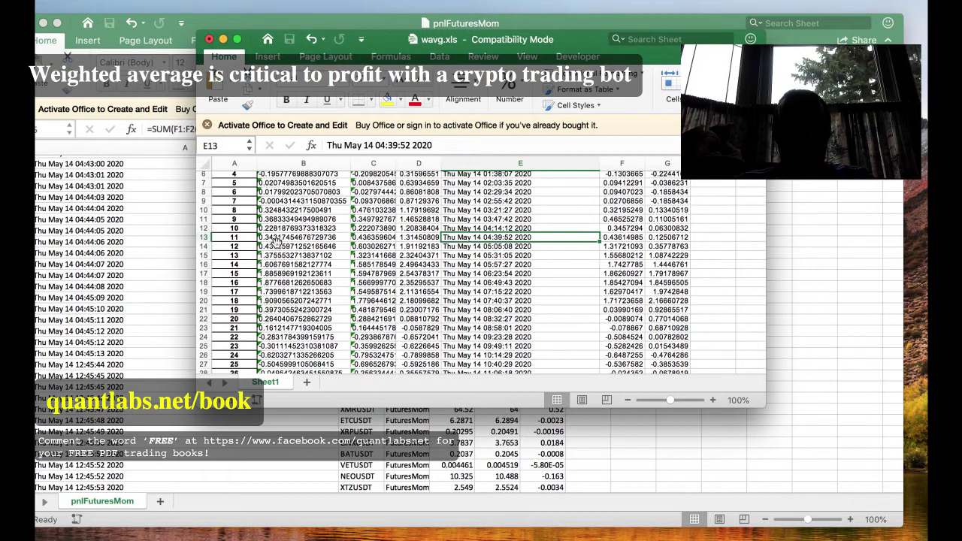
pyautogui.click(301, 237)
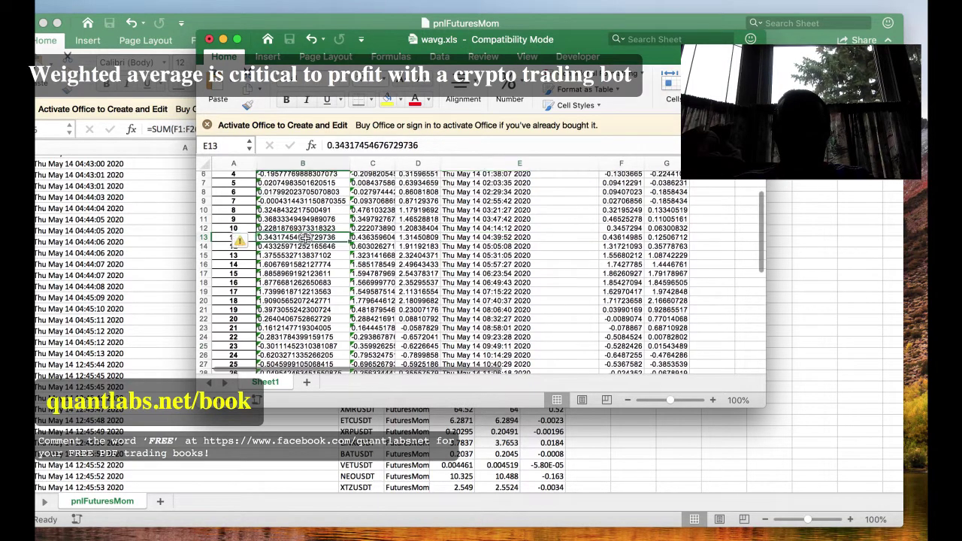
pyautogui.scroll(3, 299, 255)
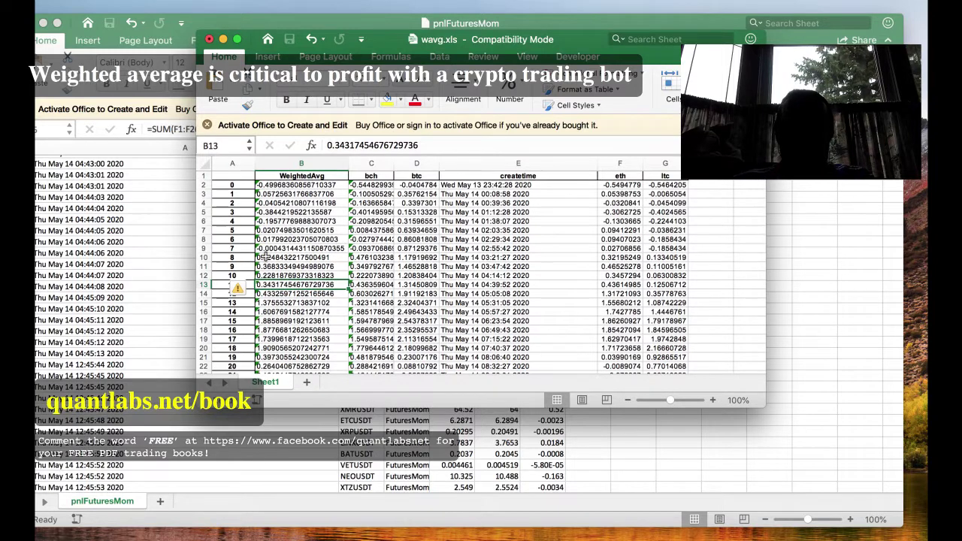
pyautogui.scroll(-1, 271, 287)
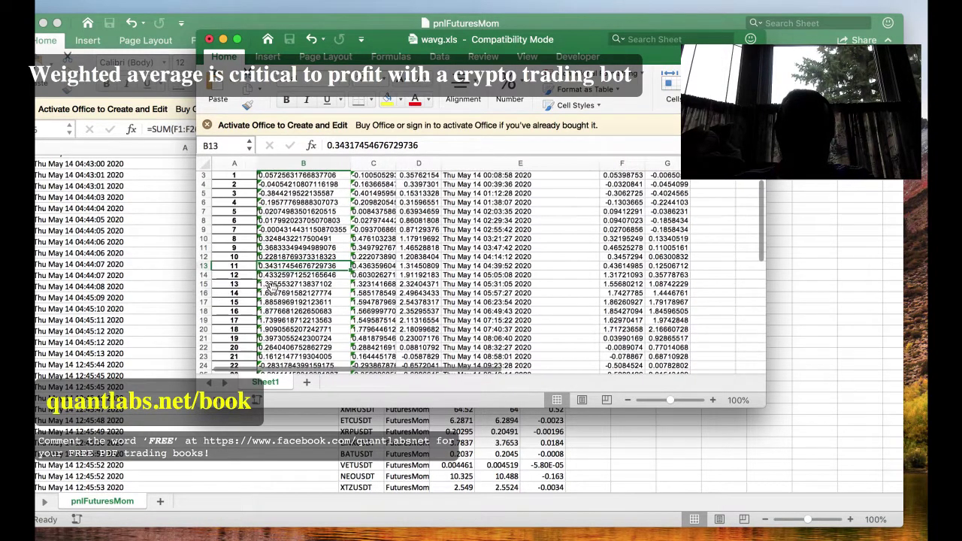
pyautogui.click(307, 286)
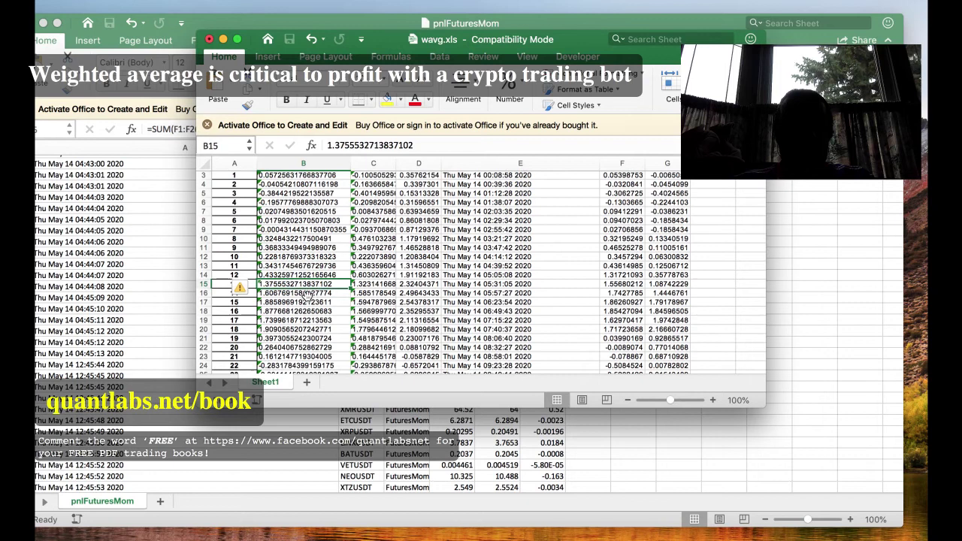
pyautogui.click(282, 295)
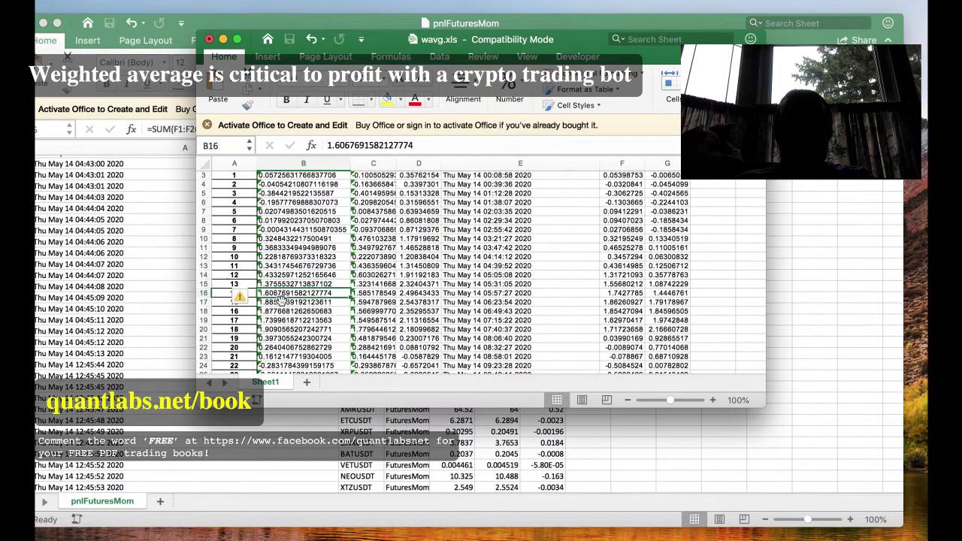
pyautogui.click(280, 302)
pyautogui.click(282, 311)
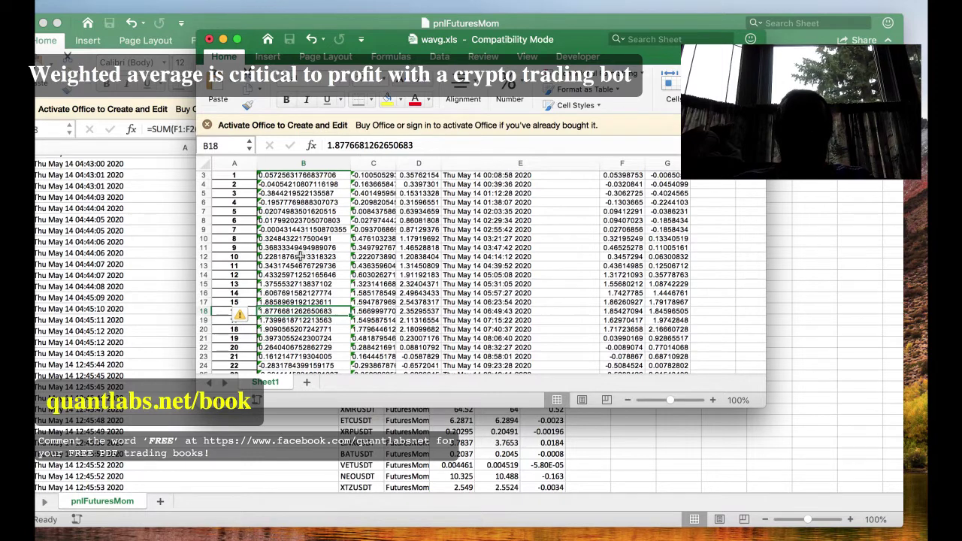
pyautogui.scroll(-2, 291, 304)
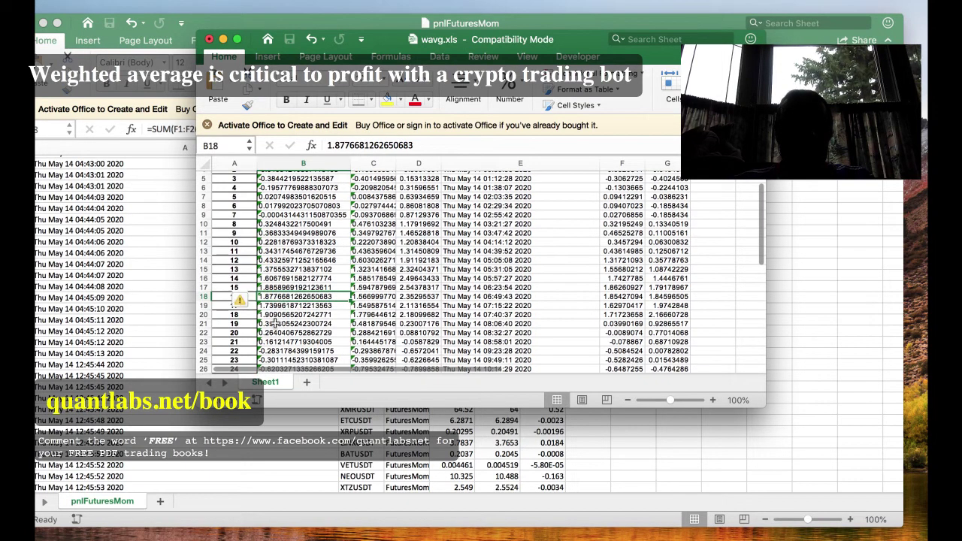
pyautogui.click(276, 323)
pyautogui.scroll(-1, 310, 275)
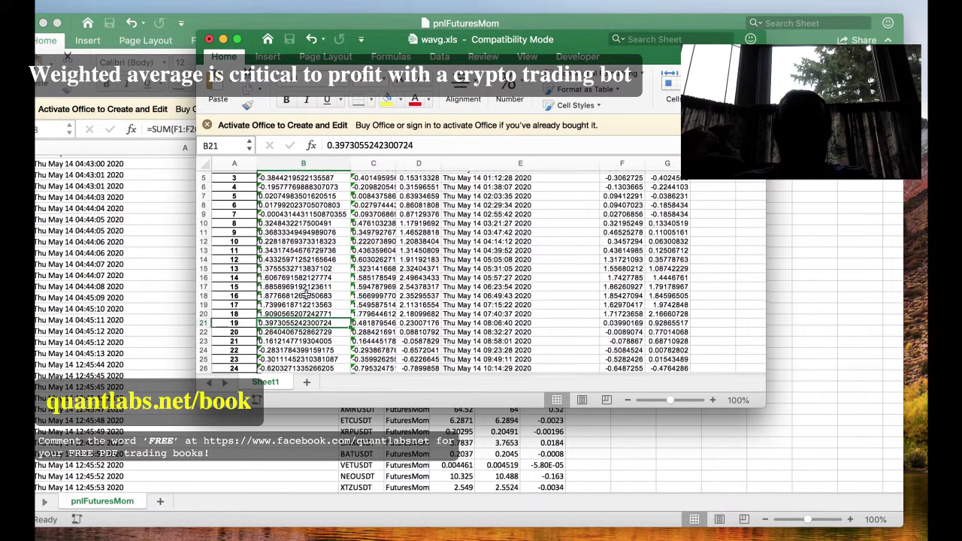
pyautogui.click(502, 317)
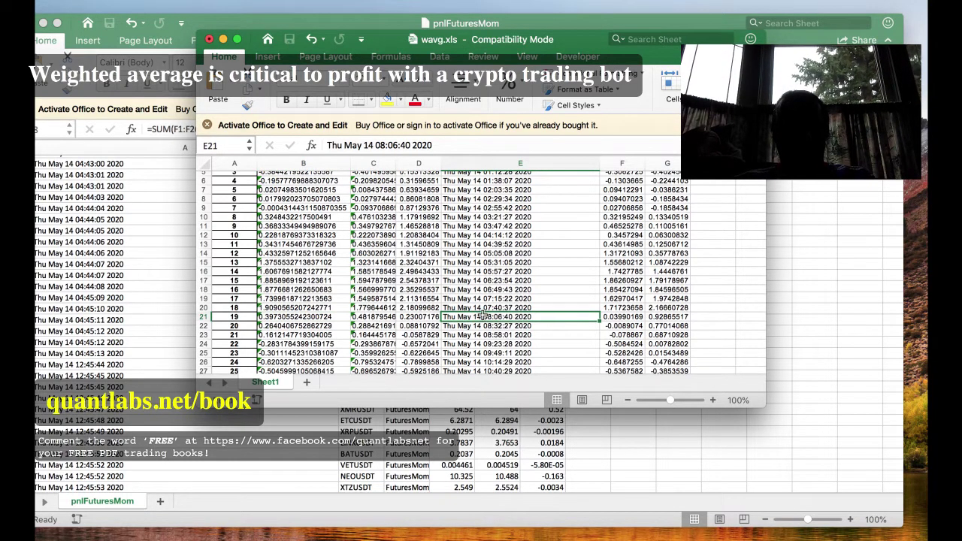
pyautogui.click(283, 317)
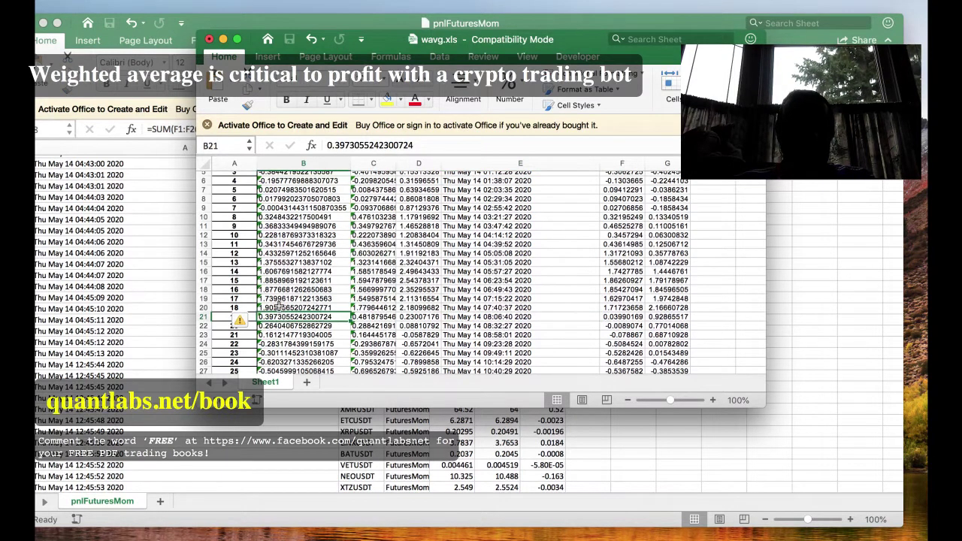
# - Decline replacing B20 after an accidental drag, then check weighted averages in B19, B20 and B21
pyautogui.moveTo(275, 311); pyautogui.dragTo(276, 304)
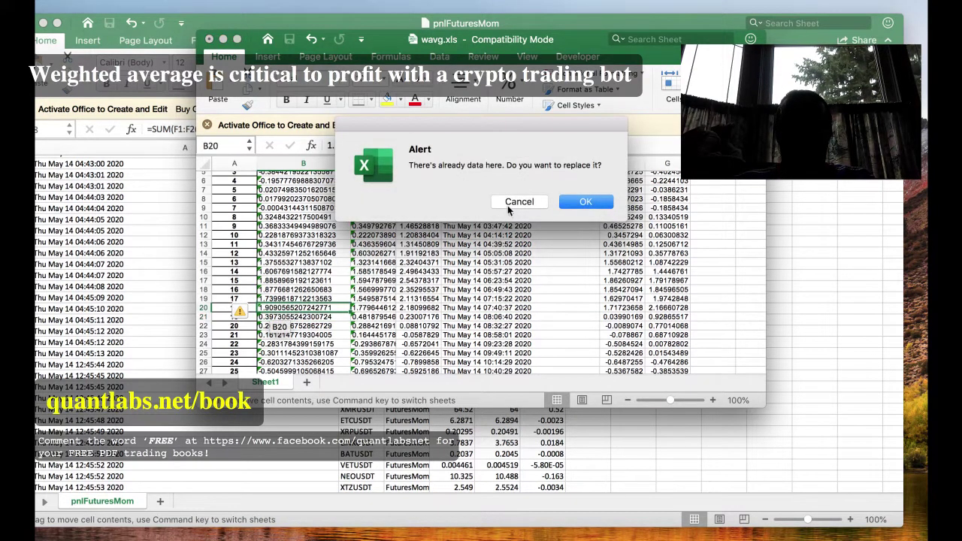
pyautogui.click(511, 204)
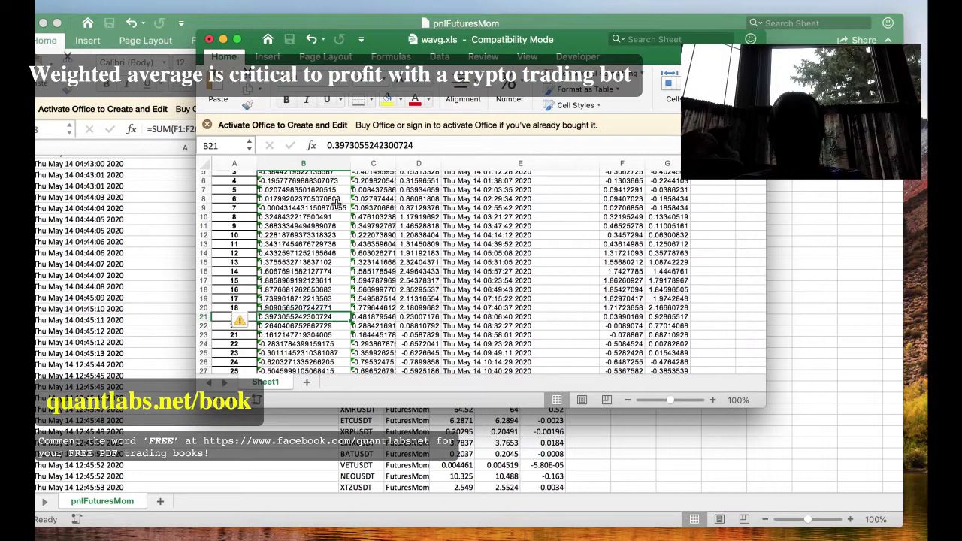
pyautogui.click(279, 298)
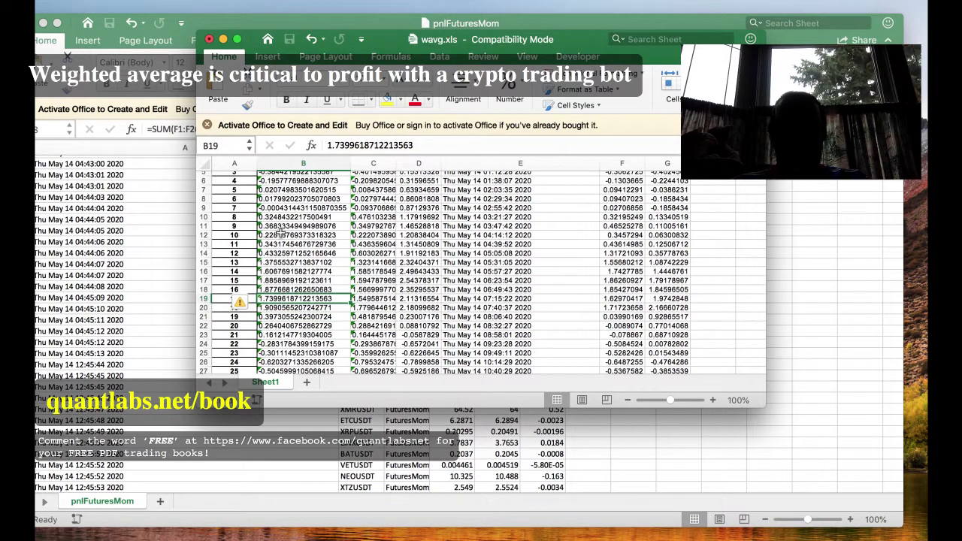
pyautogui.click(278, 308)
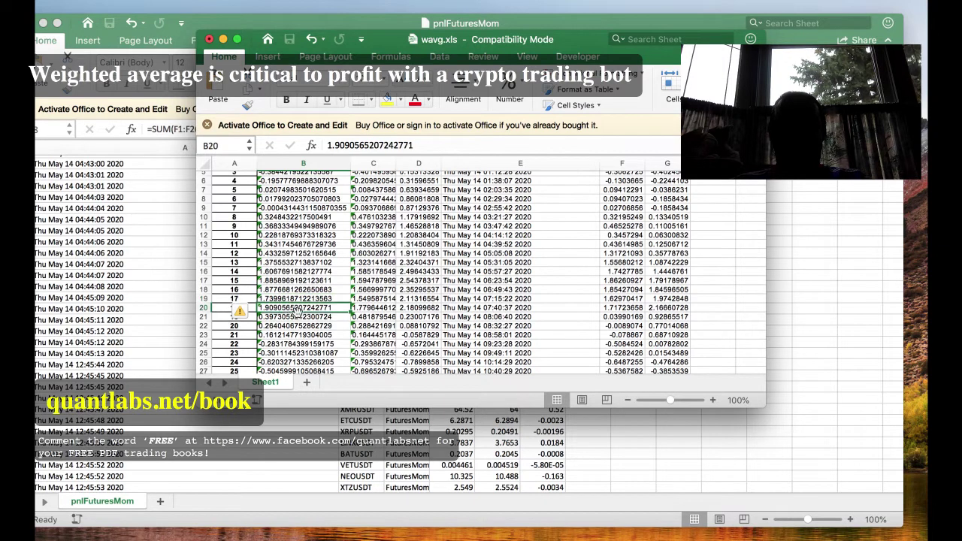
pyautogui.click(279, 317)
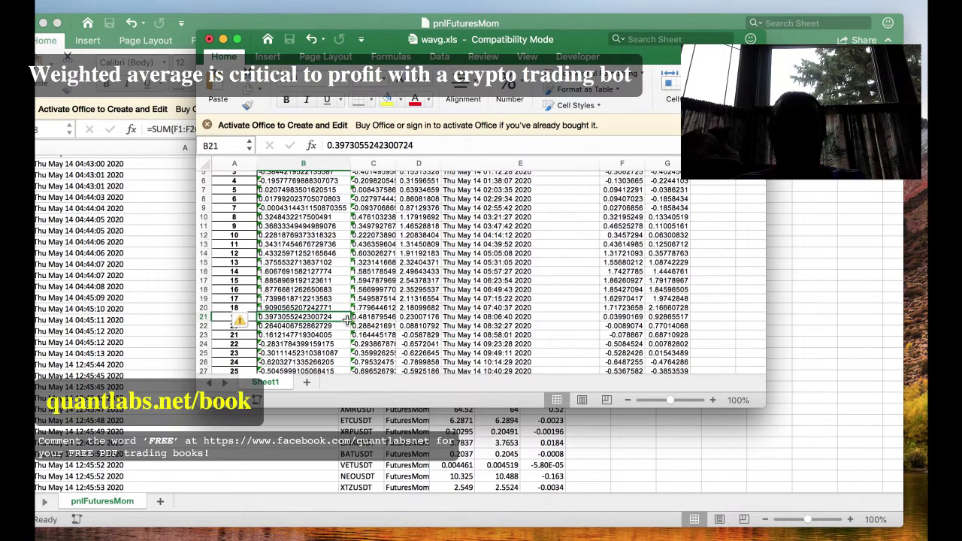
pyautogui.click(289, 308)
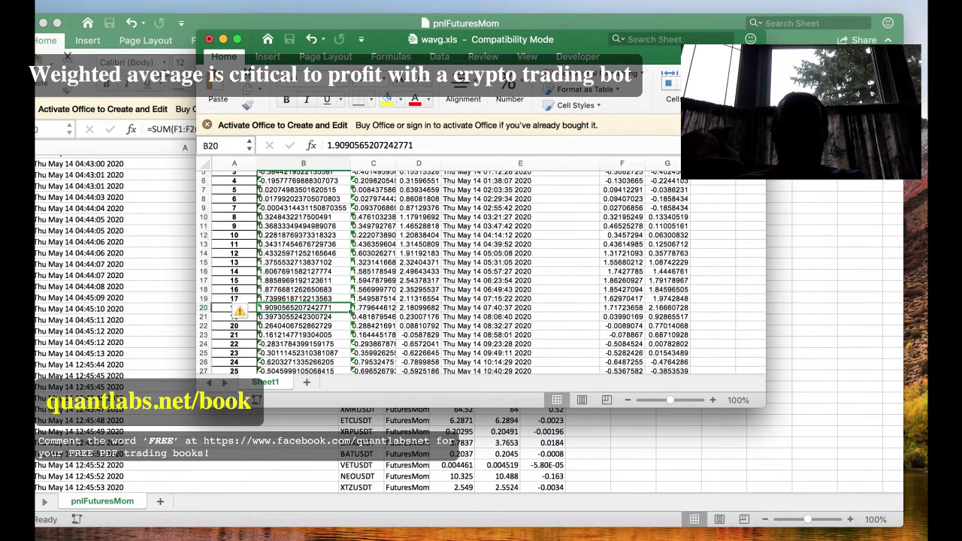
pyautogui.click(276, 25)
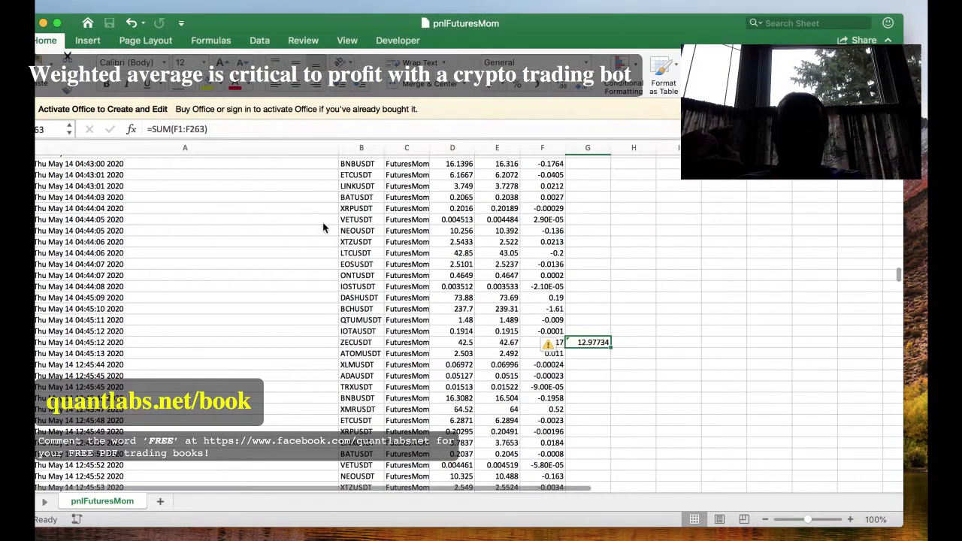
pyautogui.moveTo(227, 32); pyautogui.dragTo(286, 27)
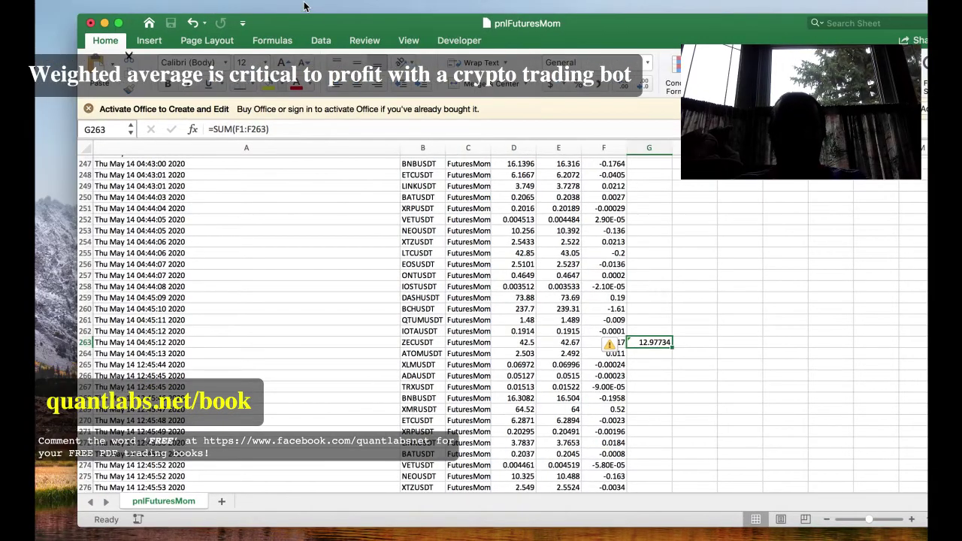
pyautogui.click(374, 7)
pyautogui.click(381, 8)
pyautogui.click(381, 7)
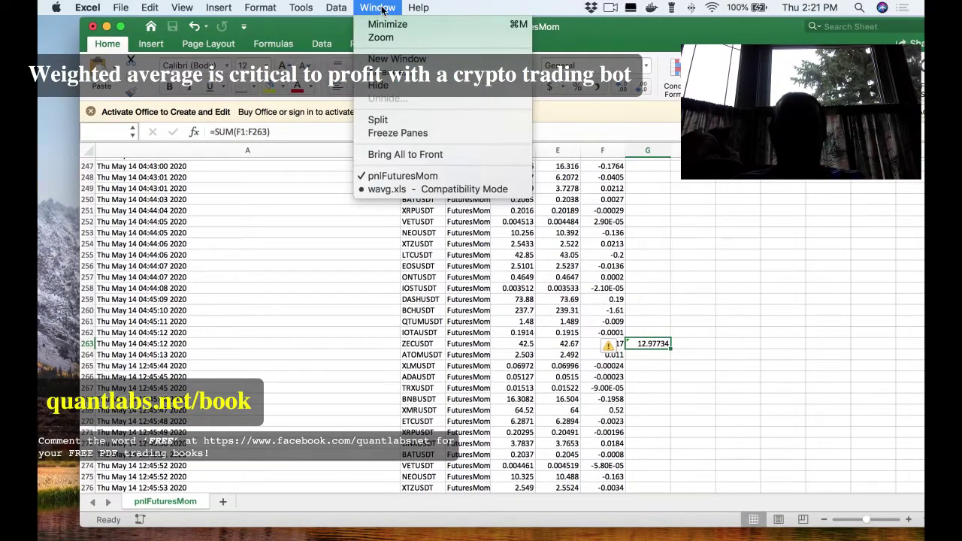
pyautogui.click(370, 197)
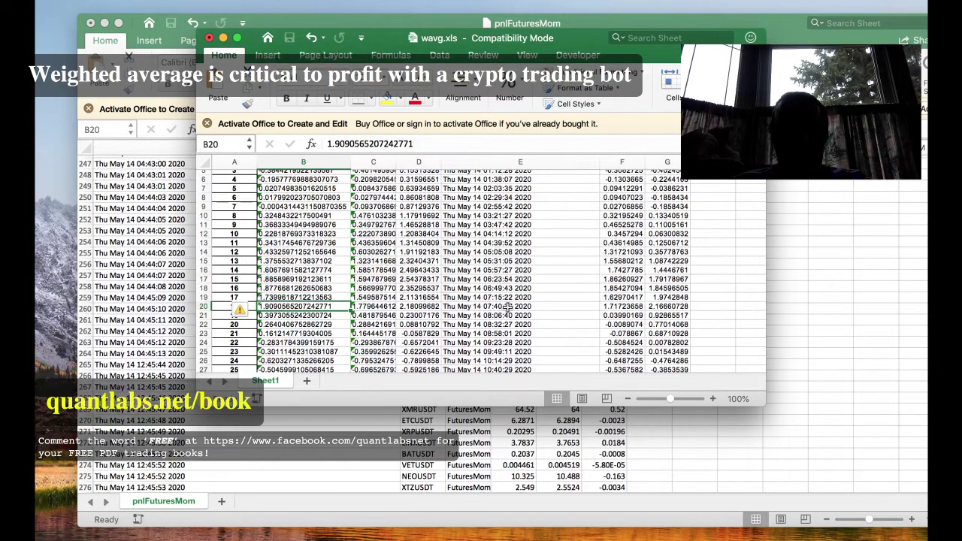
pyautogui.click(516, 308)
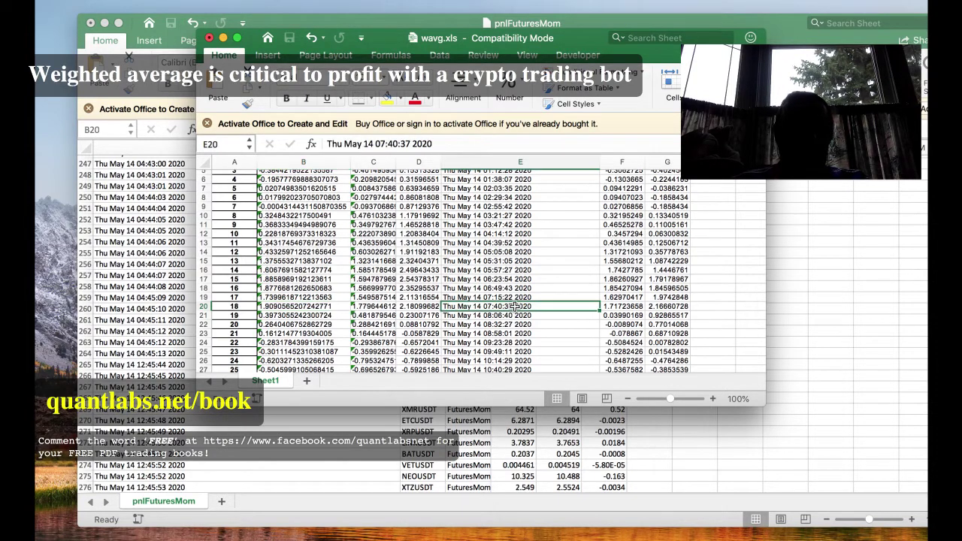
pyautogui.click(290, 306)
pyautogui.click(521, 309)
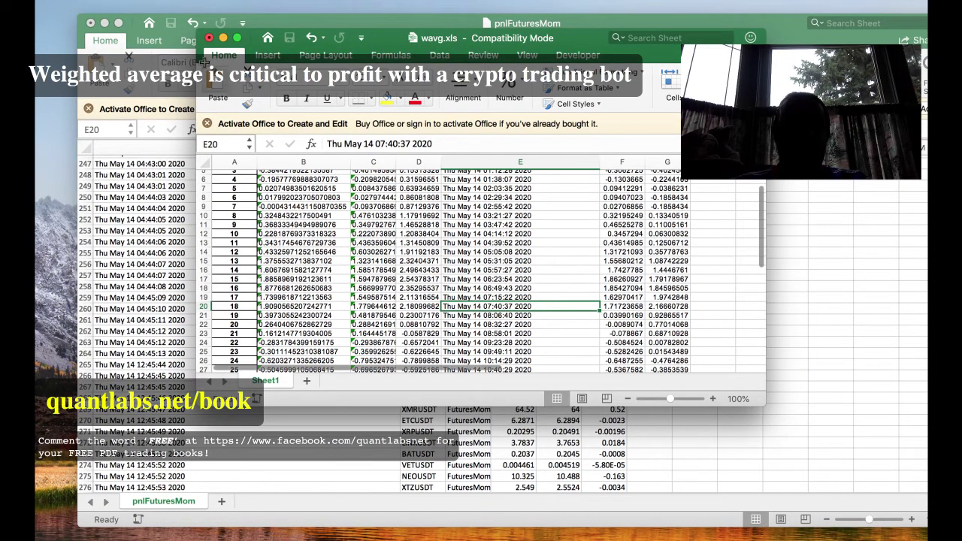
pyautogui.click(311, 28)
pyautogui.moveTo(311, 27); pyautogui.dragTo(441, 28)
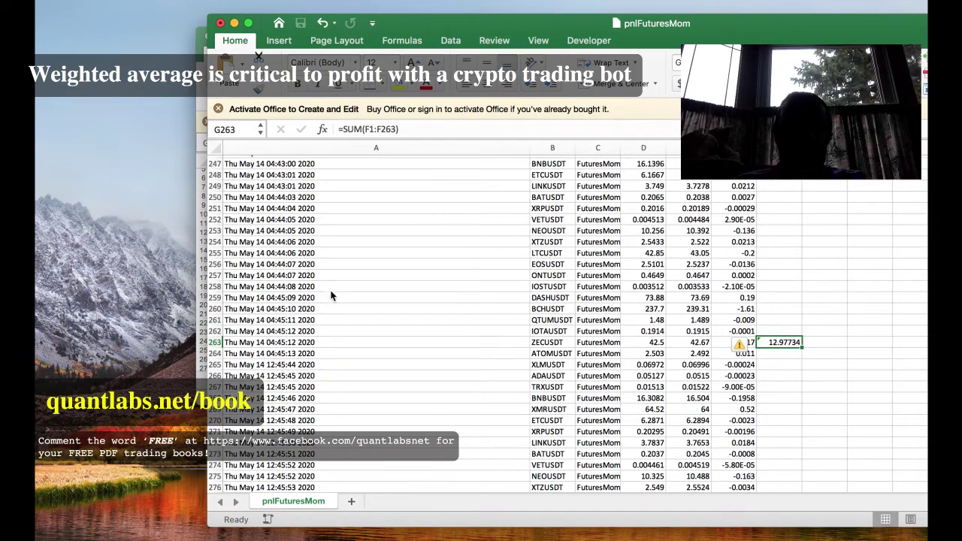
# - Inspect A264's timestamp, empty cell G264 and the 12.97734 SUM total in G263
pyautogui.scroll(-3, 331, 296)
pyautogui.scroll(5, 328, 289)
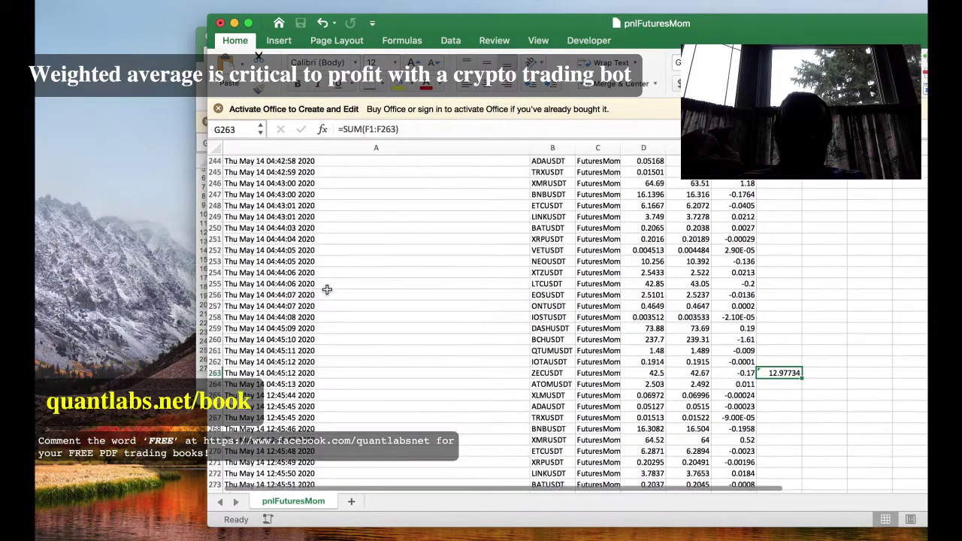
pyautogui.scroll(1, 327, 289)
pyautogui.click(271, 389)
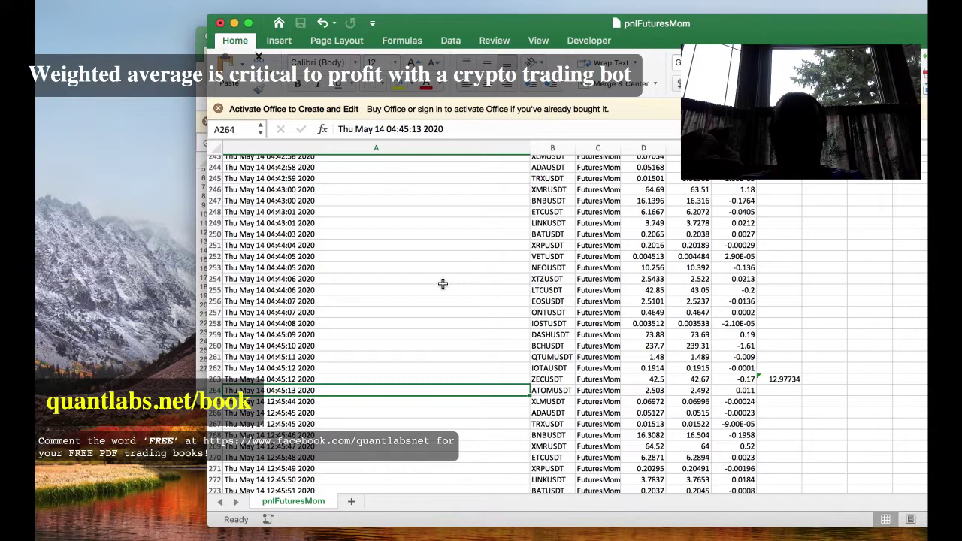
pyautogui.moveTo(525, 25); pyautogui.dragTo(516, 26)
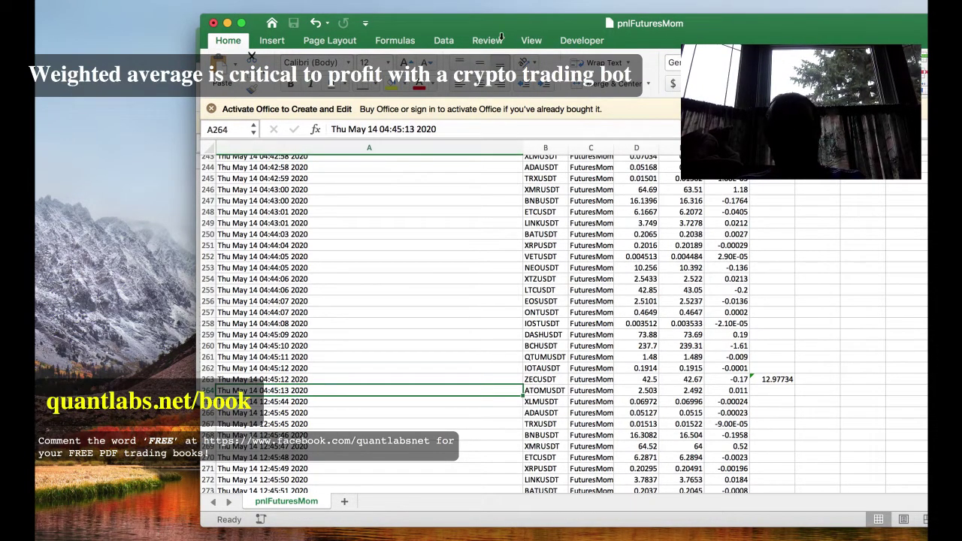
pyautogui.moveTo(538, 28); pyautogui.dragTo(421, 30)
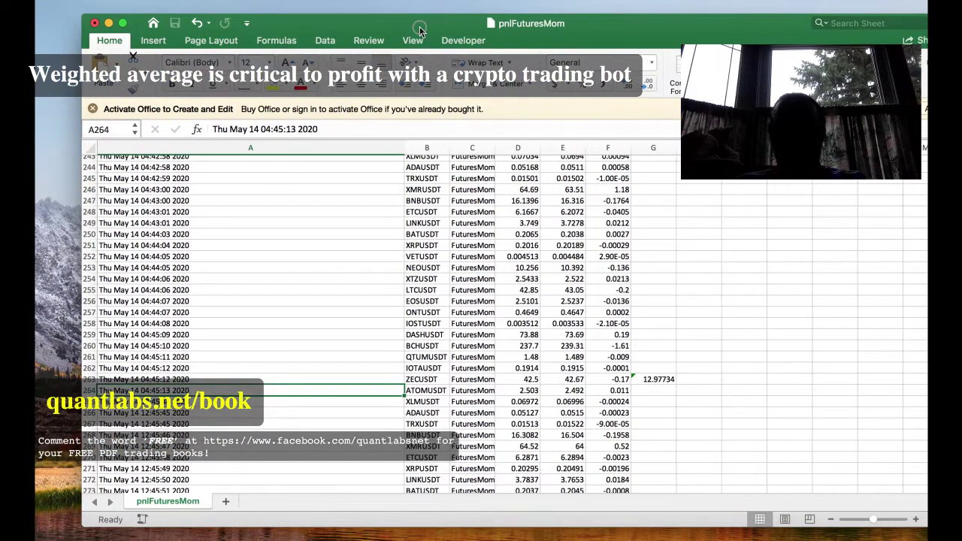
pyautogui.click(638, 390)
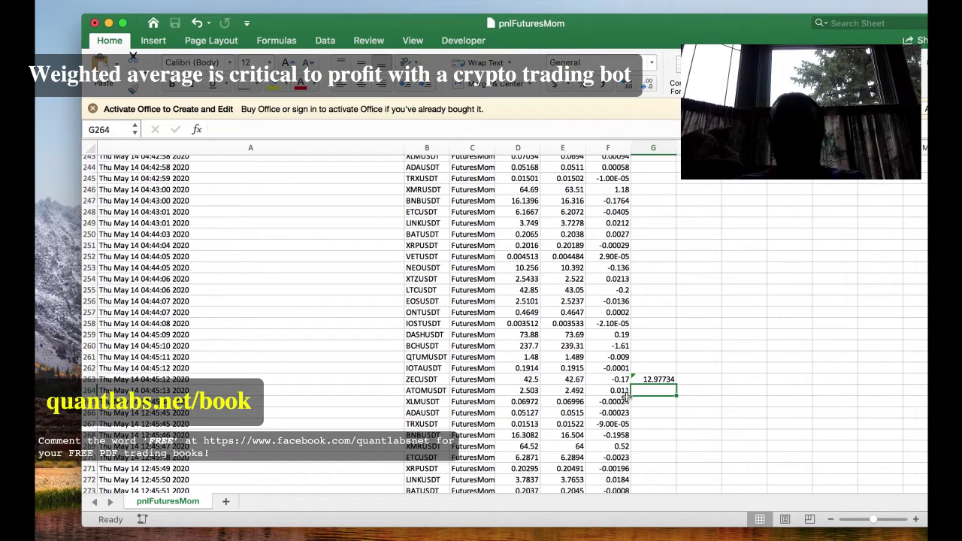
pyautogui.click(652, 380)
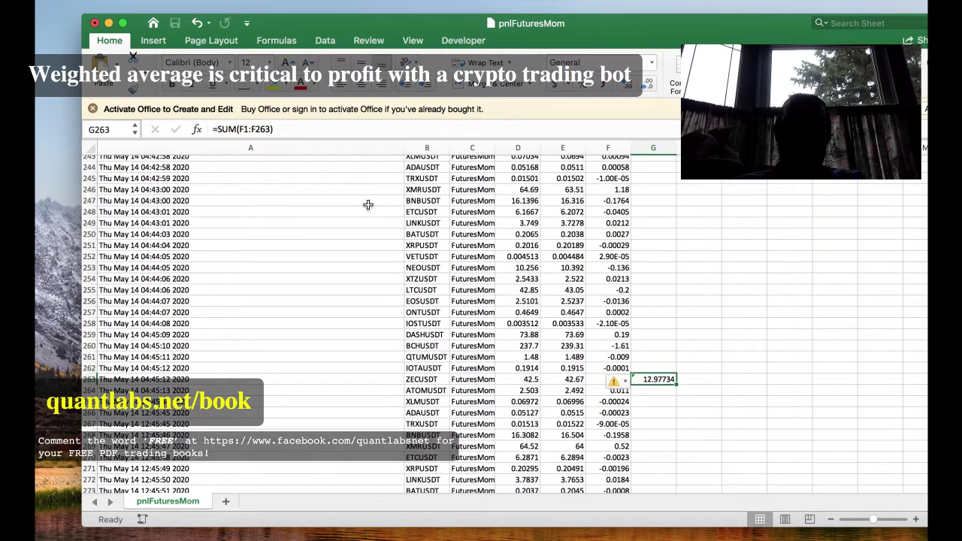
# - Switch to the wavg.xls workbook from the Window menu
pyautogui.scroll(-1, 315, 326)
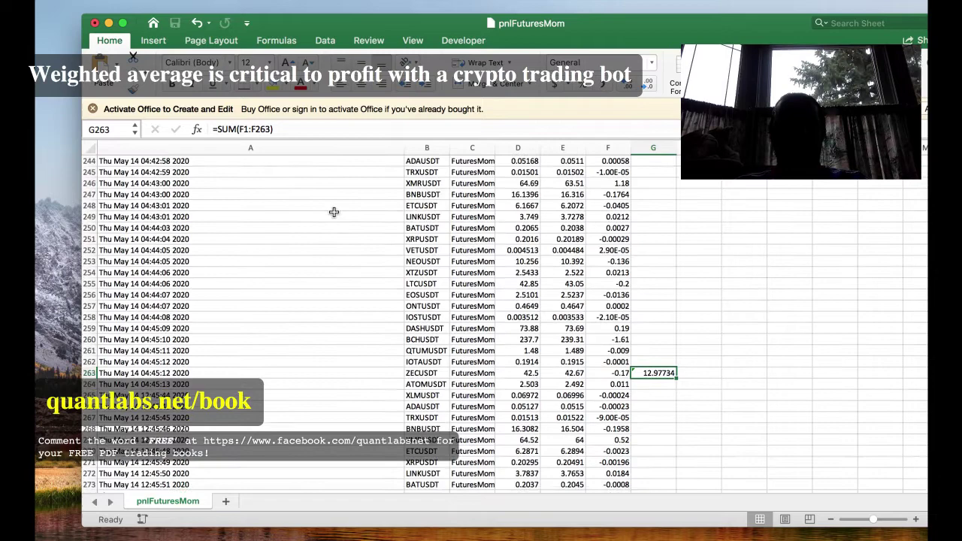
pyautogui.click(377, 7)
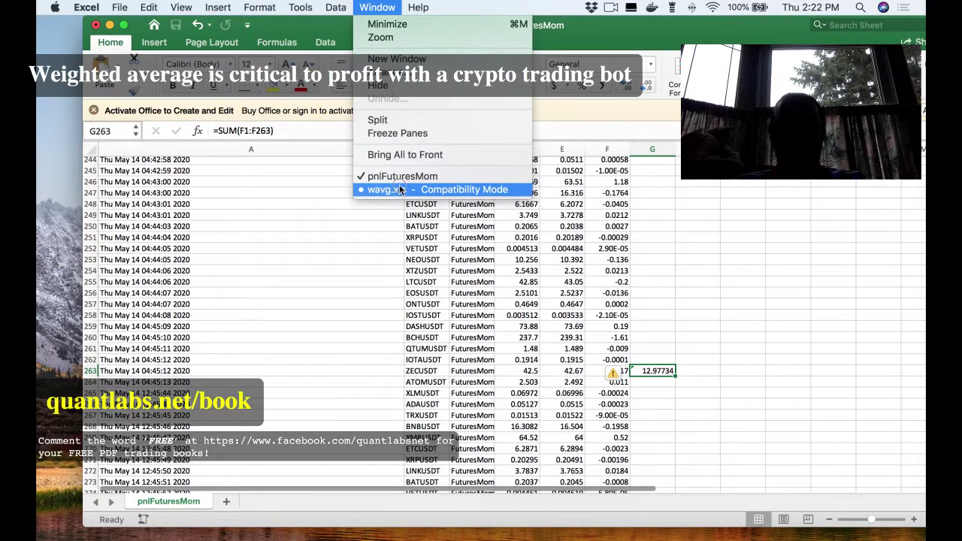
pyautogui.click(402, 189)
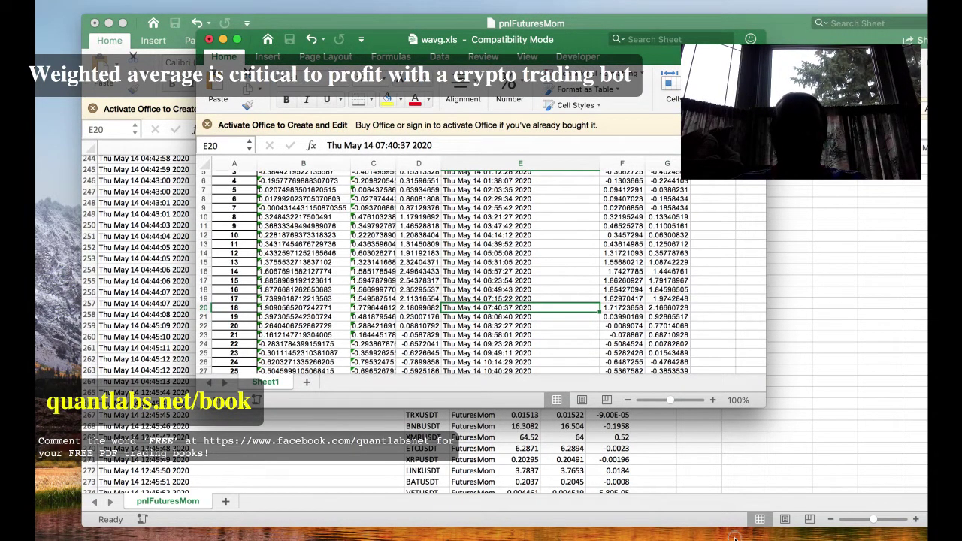
# - Bring the iTerm2 bash session forward and shift its window further right
pyautogui.press('super+Tab')
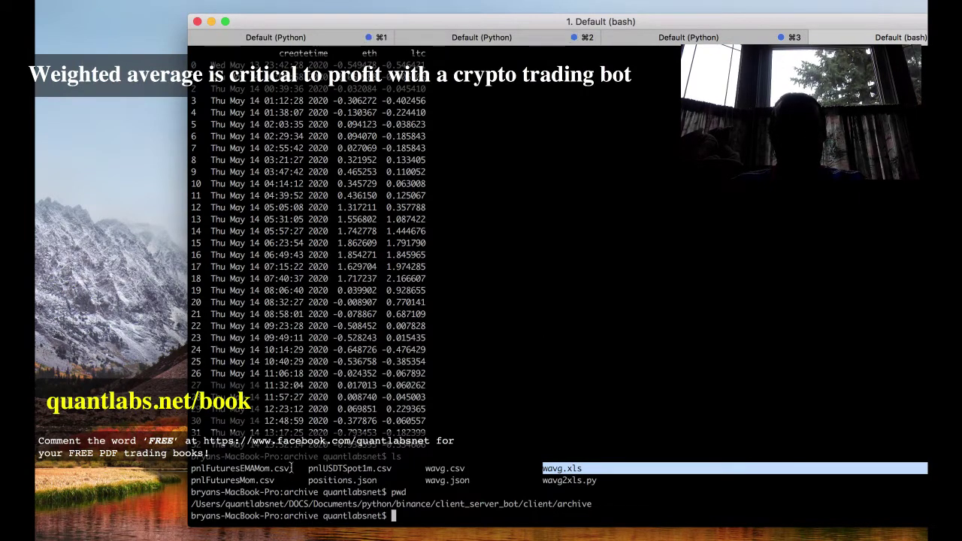
pyautogui.moveTo(291, 468); pyautogui.dragTo(182, 464)
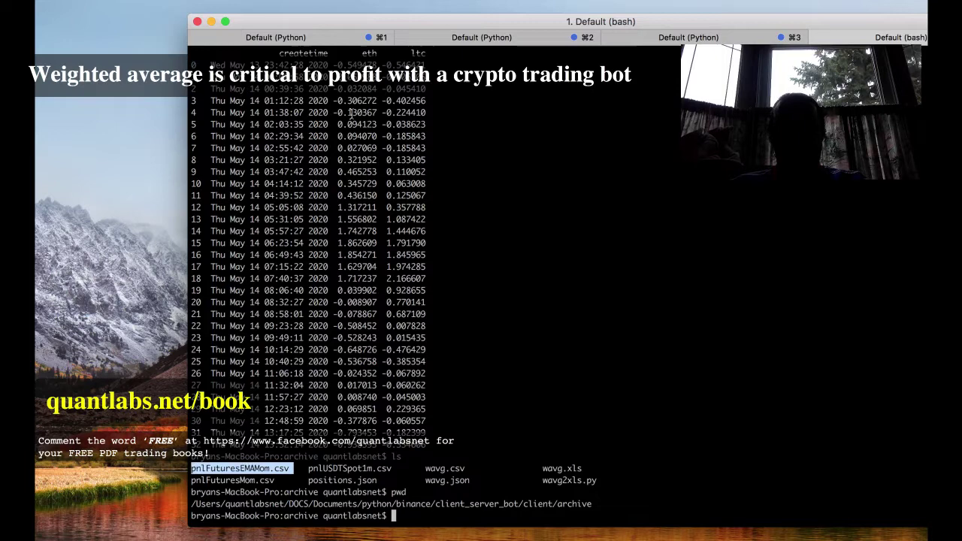
pyautogui.moveTo(320, 20); pyautogui.dragTo(381, 20)
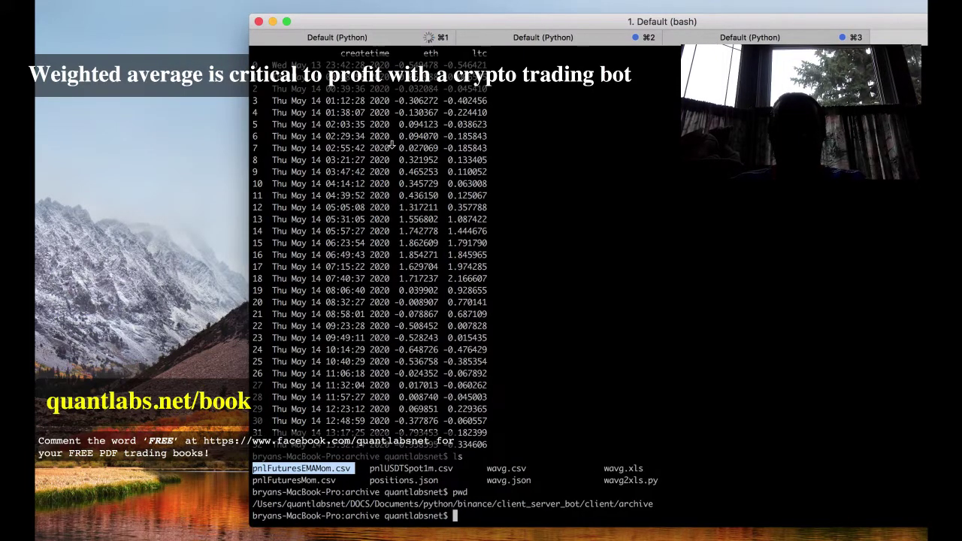
# - Highlight the pnlFuturesMom, pnlUSDTSpot1m and pnlFuturesEMAMom CSV names in the archive listing
pyautogui.moveTo(338, 481); pyautogui.dragTo(234, 479)
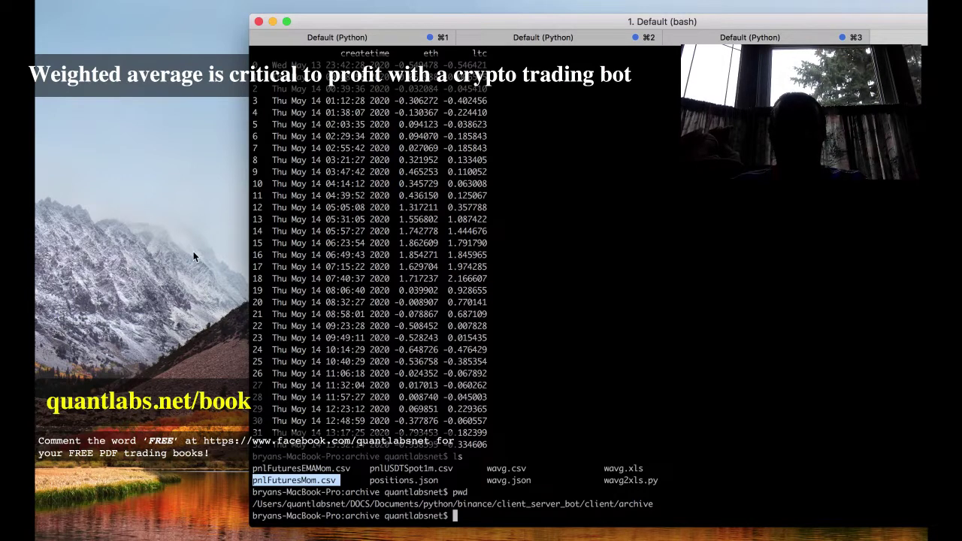
pyautogui.moveTo(371, 469); pyautogui.dragTo(453, 468)
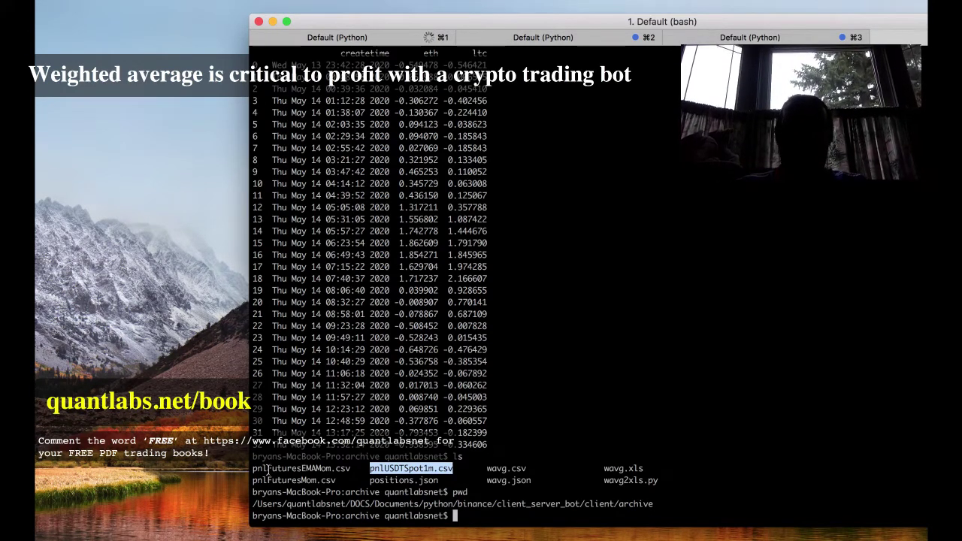
pyautogui.moveTo(351, 468); pyautogui.dragTo(245, 466)
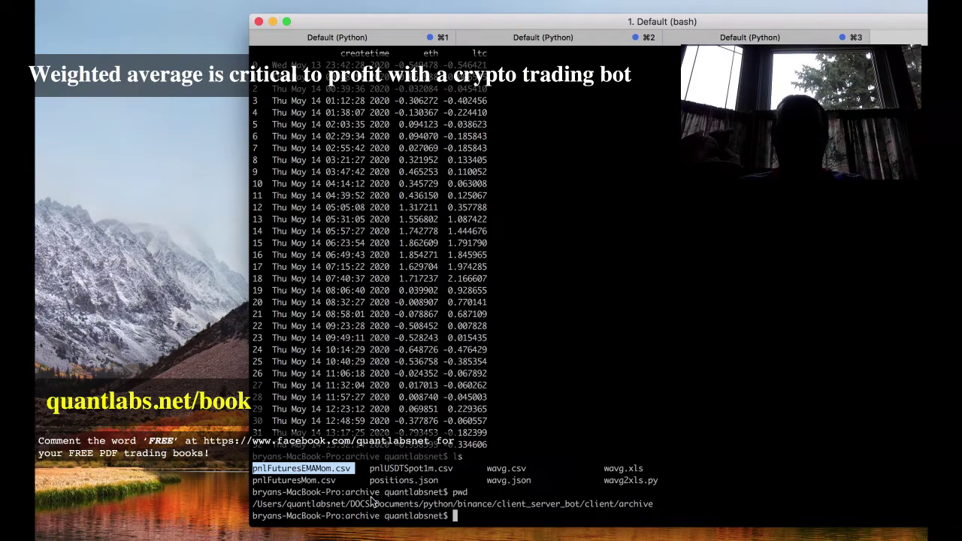
pyautogui.moveTo(343, 481); pyautogui.dragTo(245, 484)
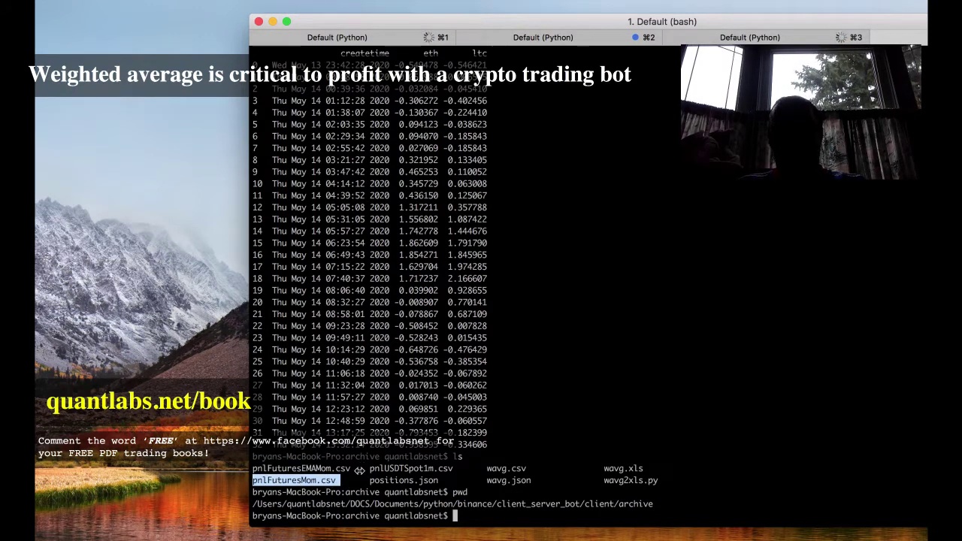
pyautogui.click(325, 468)
pyautogui.moveTo(325, 468); pyautogui.dragTo(243, 466)
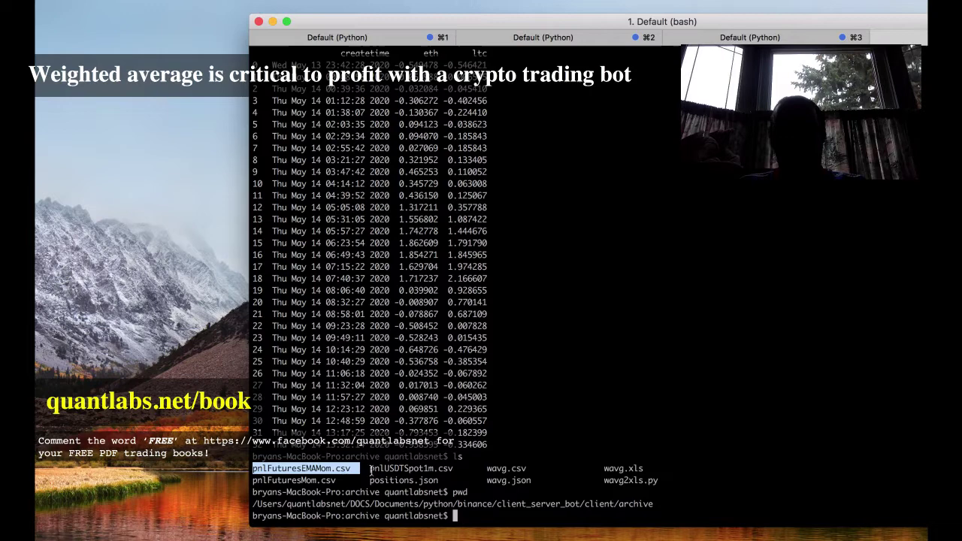
pyautogui.moveTo(369, 468); pyautogui.dragTo(453, 467)
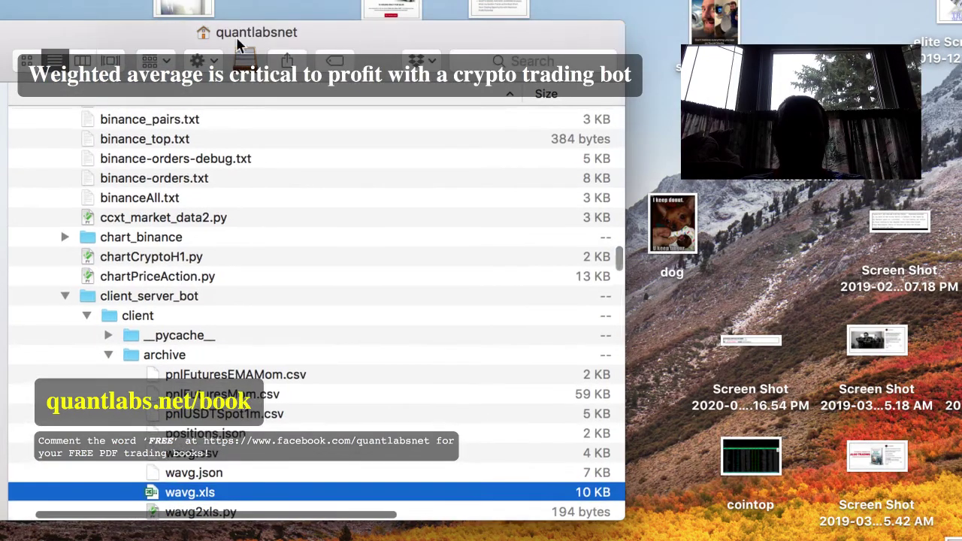
# - Bring the Finder archive folder window fully onto the screen
pyautogui.click(139, 34)
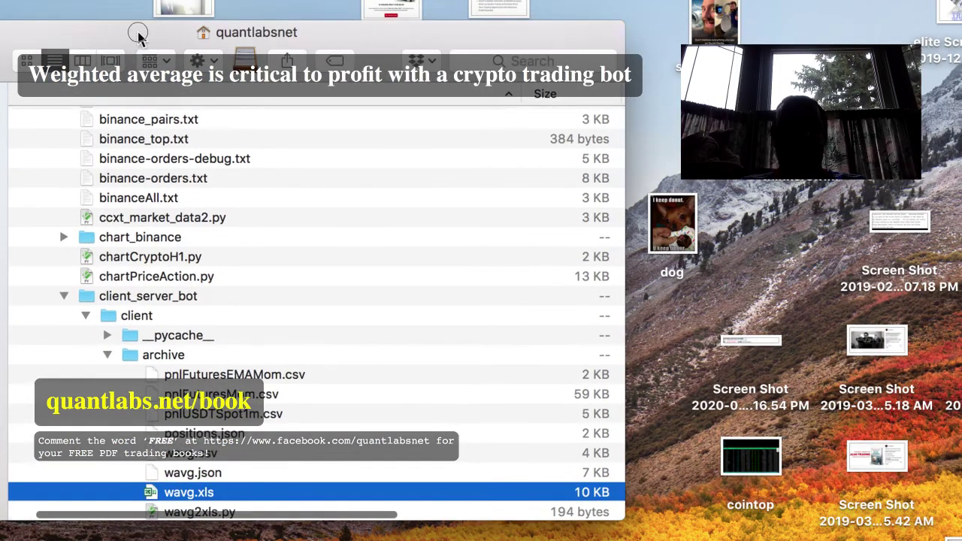
pyautogui.moveTo(139, 34); pyautogui.dragTo(372, 35)
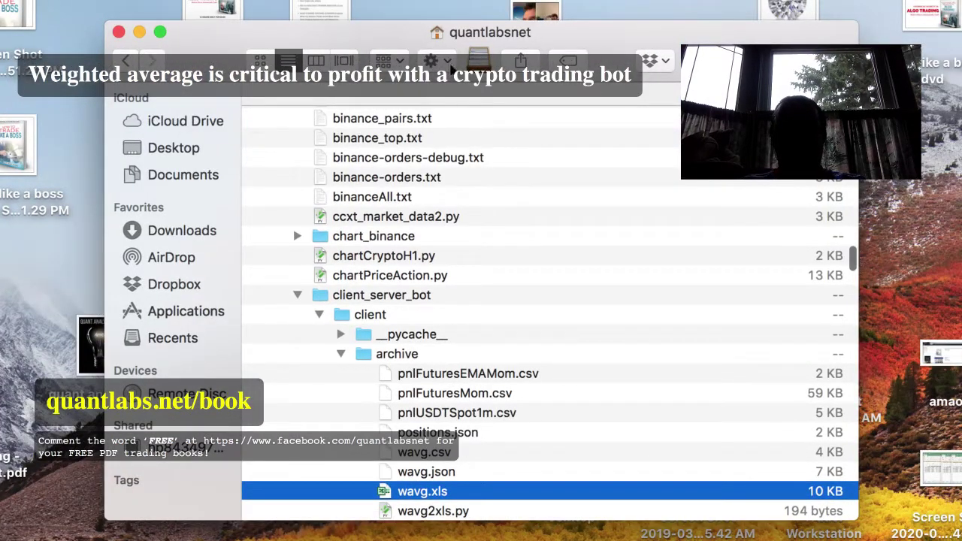
pyautogui.moveTo(492, 37); pyautogui.dragTo(462, 45)
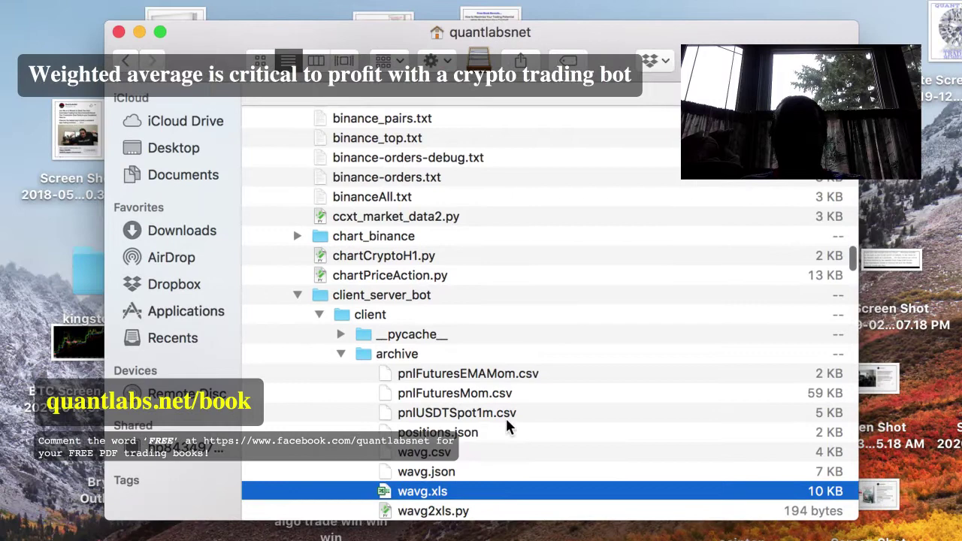
pyautogui.click(479, 396)
pyautogui.hscroll(2, 479, 396)
pyautogui.scroll(-1, 479, 397)
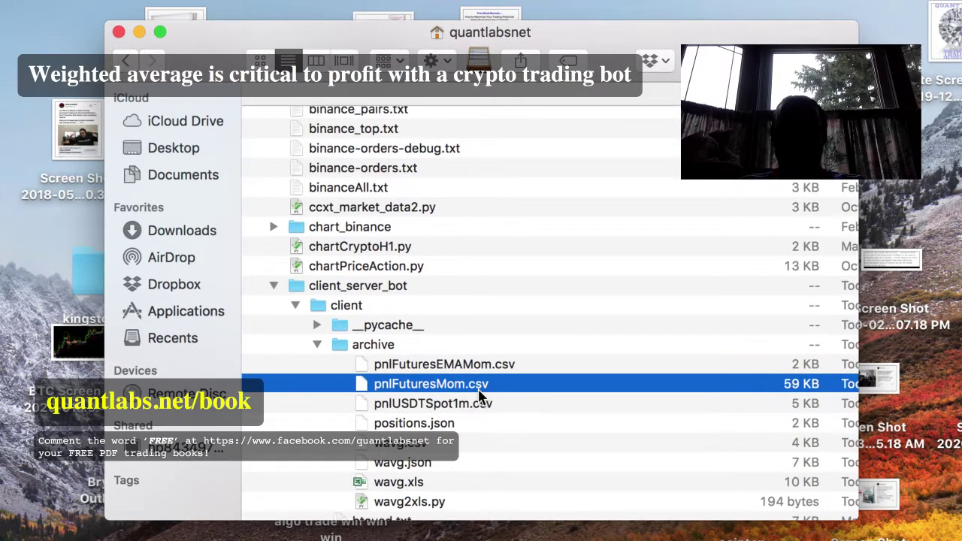
# - Right-click pnlUSDTSpot1m.csv and show its Open With list, including Microsoft Excel
pyautogui.click(451, 408)
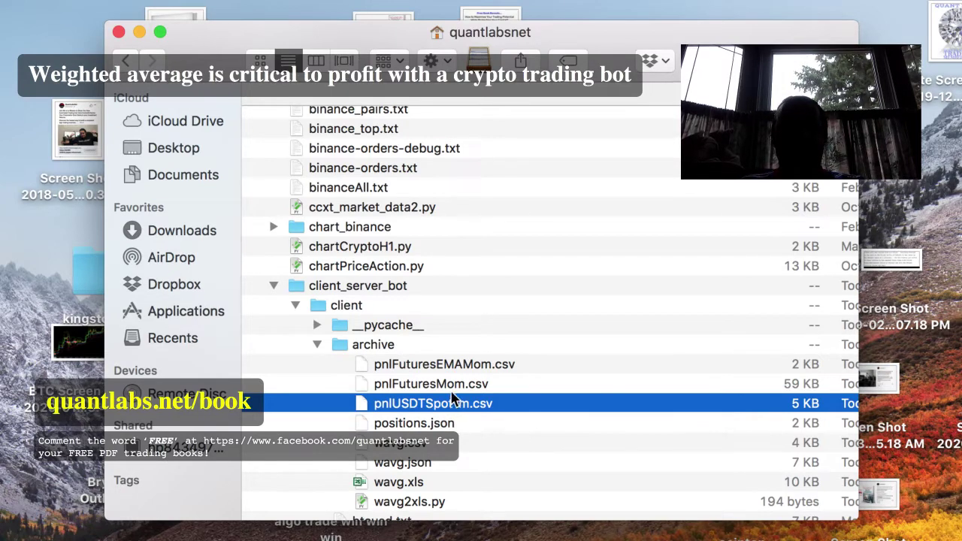
pyautogui.click(459, 388)
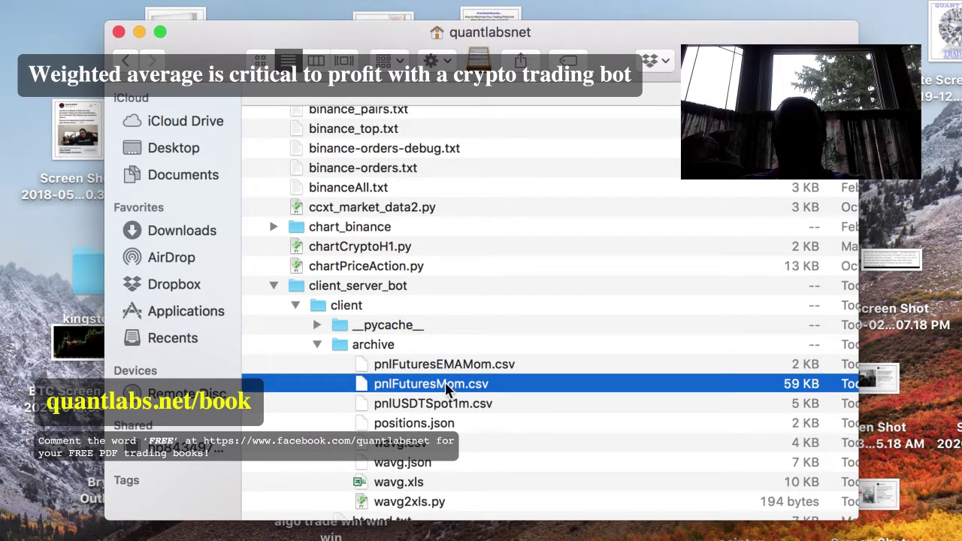
pyautogui.press('Return')
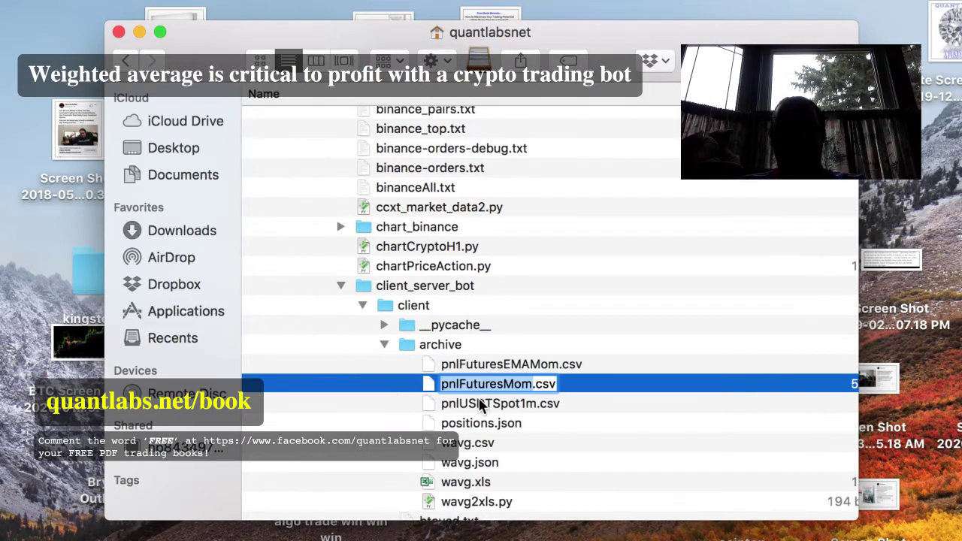
pyautogui.press('Return')
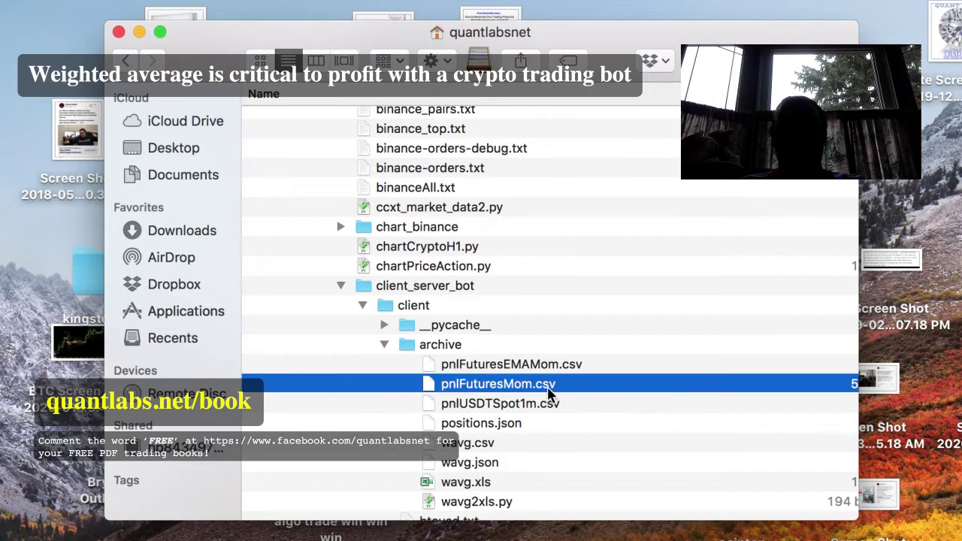
pyautogui.click(543, 411)
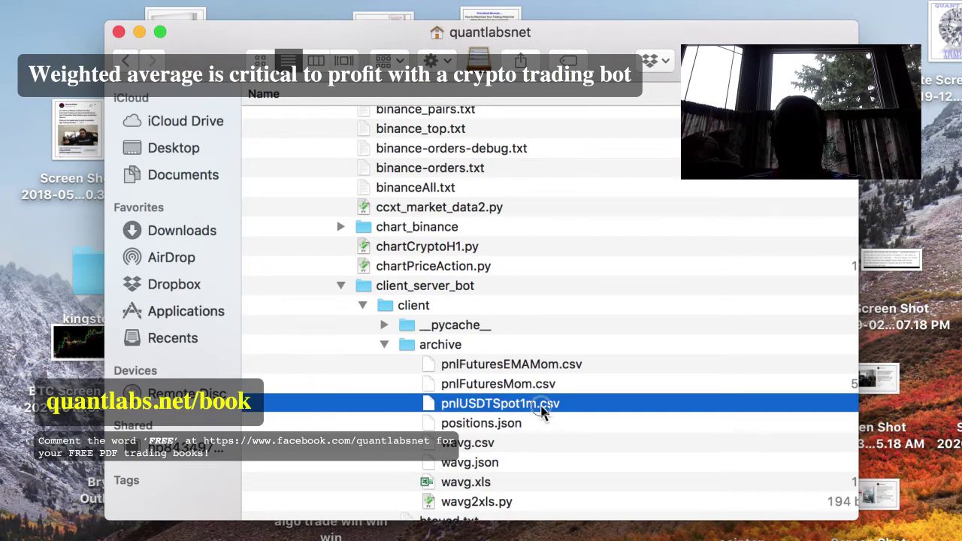
pyautogui.rightClick(545, 407)
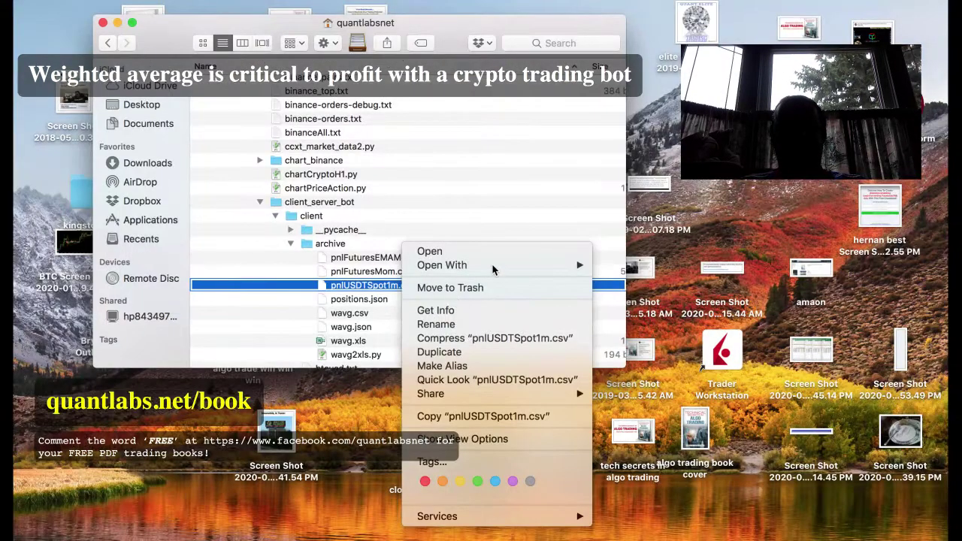
pyautogui.moveTo(494, 267)
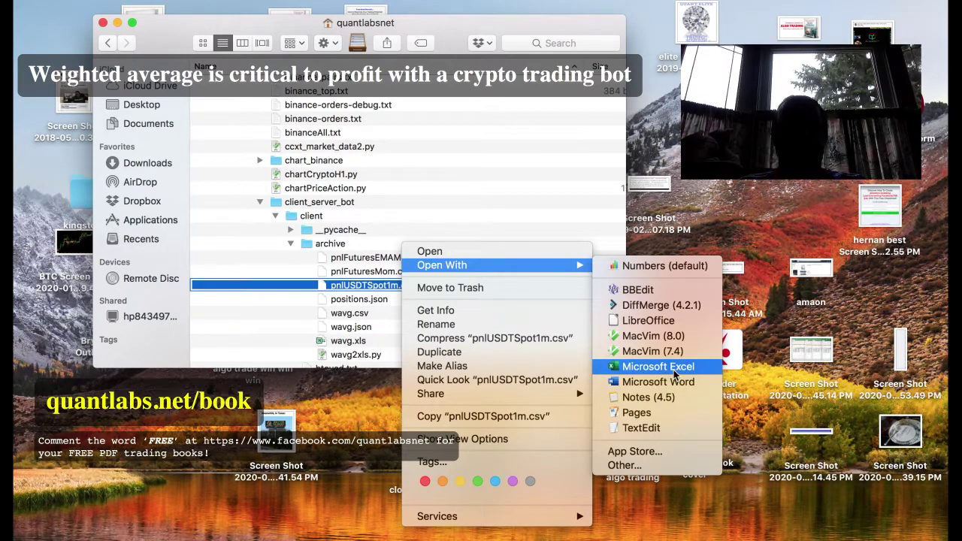
# - Open pnlUSDTSpot1m.csv in Excel and select P&L column F: sum about -137, 61 trades, average -2.25
pyautogui.click(659, 367)
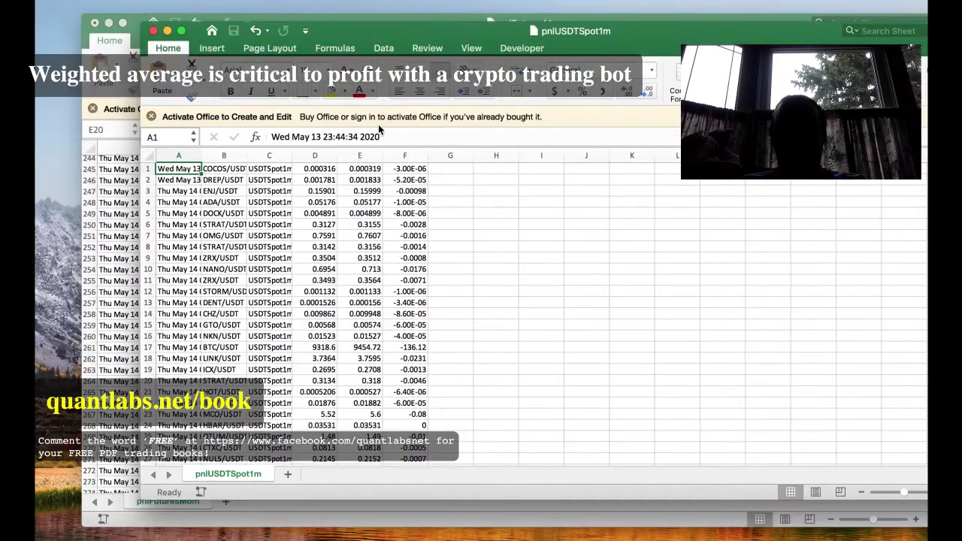
pyautogui.click(406, 155)
pyautogui.scroll(-3, 401, 257)
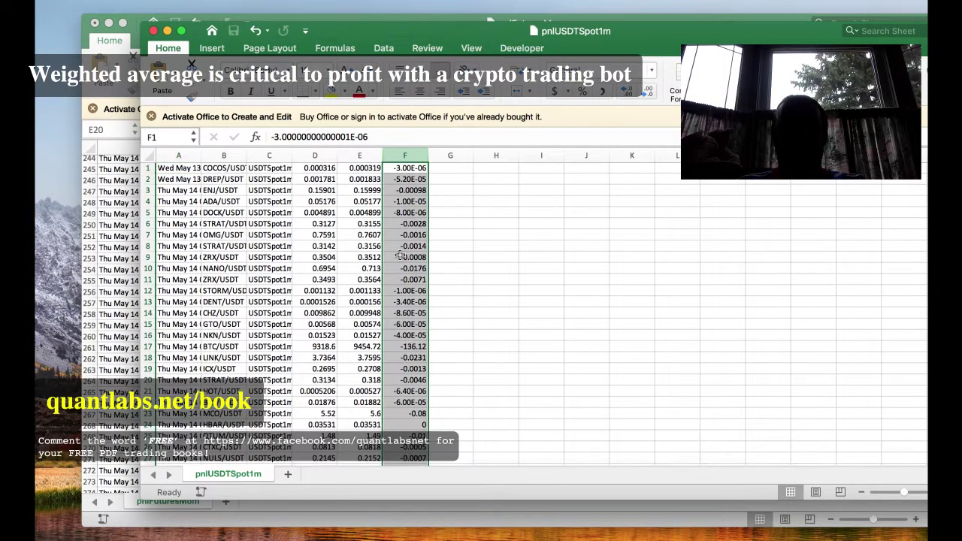
pyautogui.scroll(-6, 401, 256)
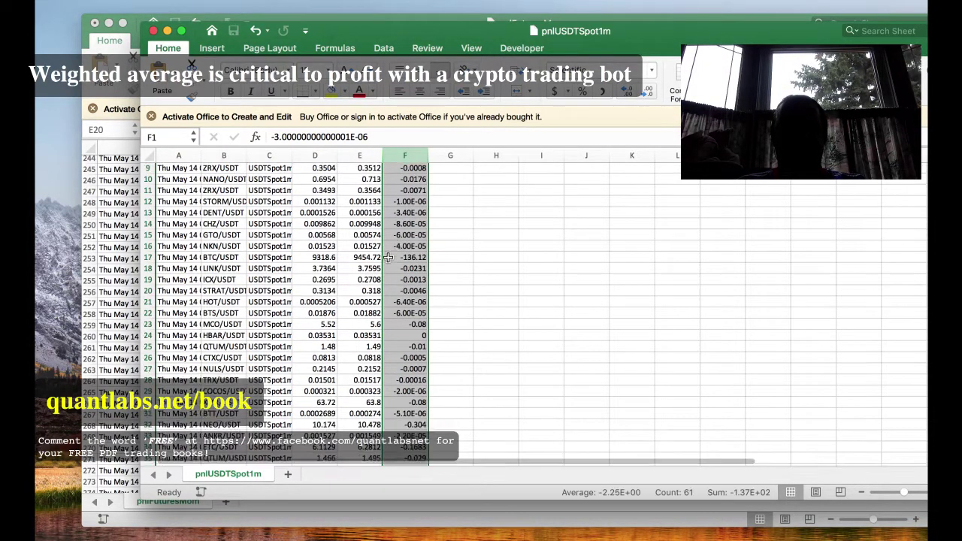
pyautogui.scroll(-10, 388, 258)
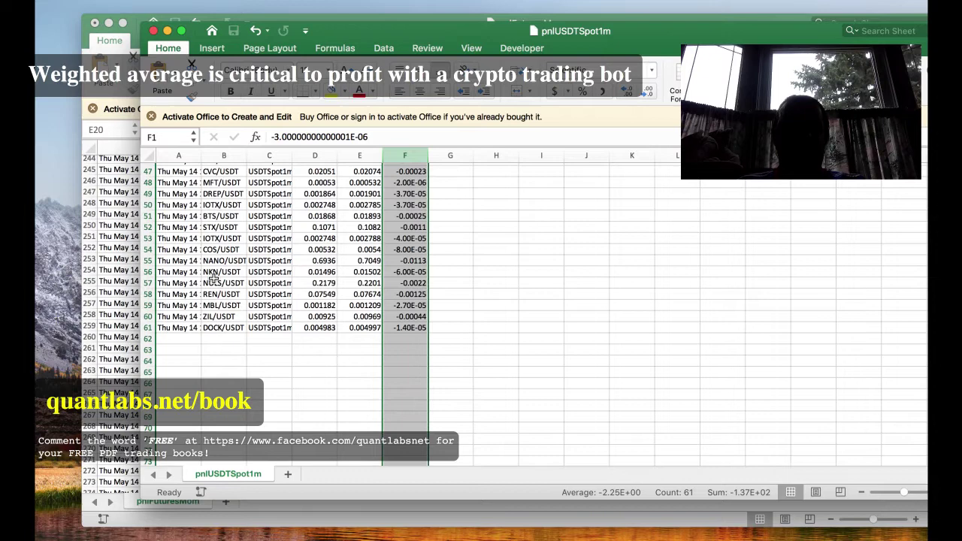
pyautogui.scroll(3, 211, 244)
pyautogui.scroll(4, 208, 239)
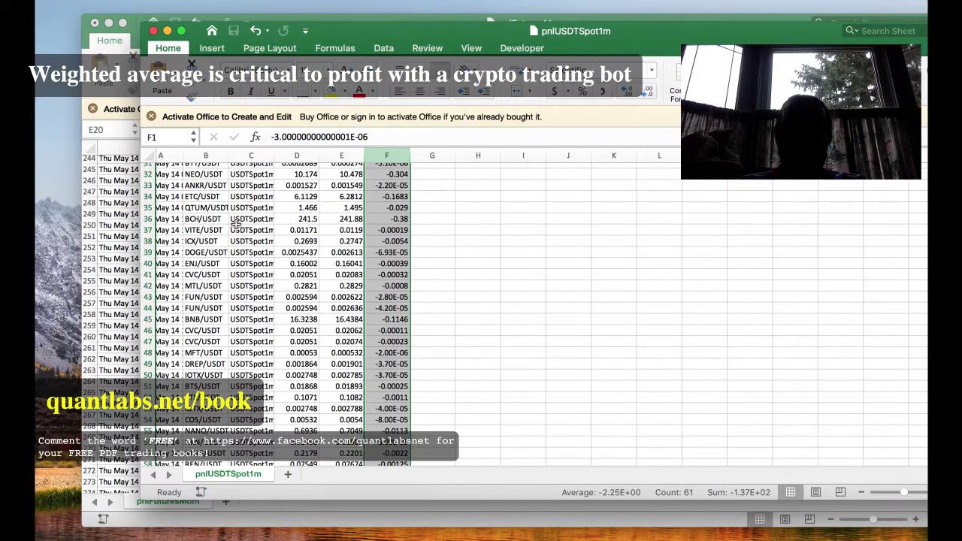
pyautogui.scroll(1, 220, 226)
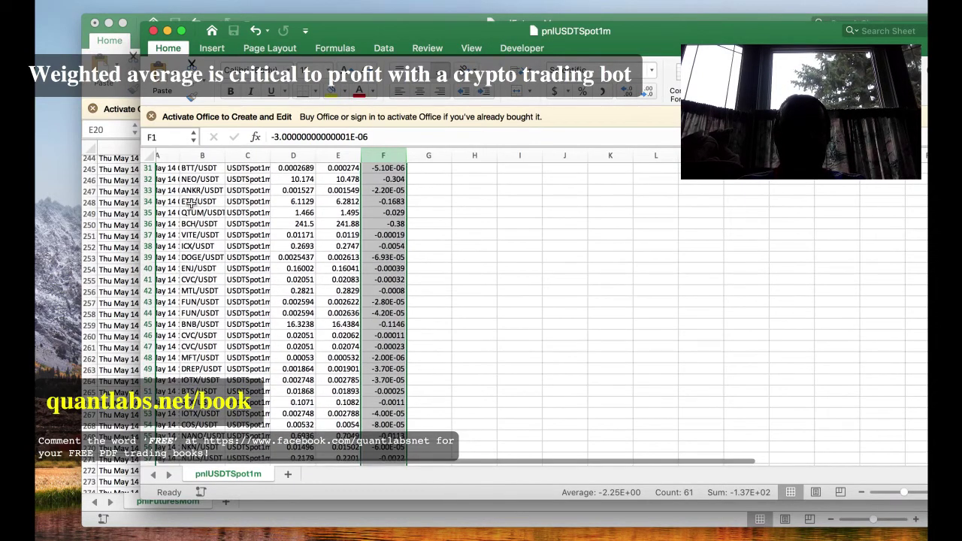
pyautogui.scroll(-1, 192, 197)
pyautogui.scroll(-5, 194, 218)
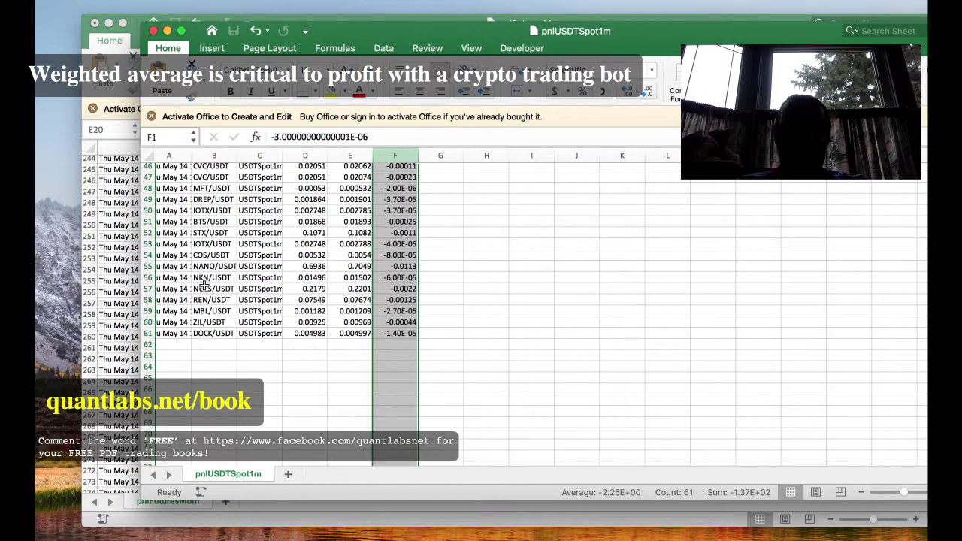
pyautogui.scroll(2, 378, 338)
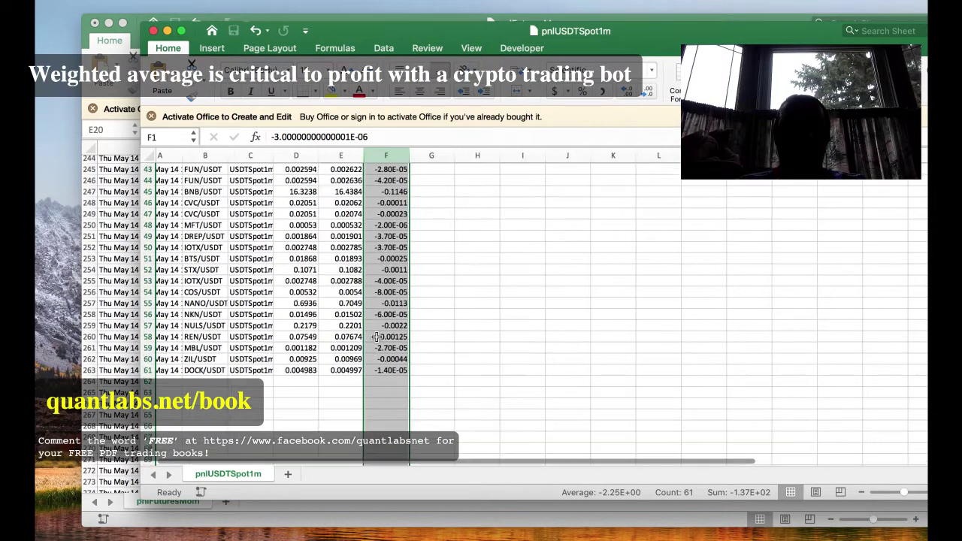
pyautogui.scroll(7, 376, 337)
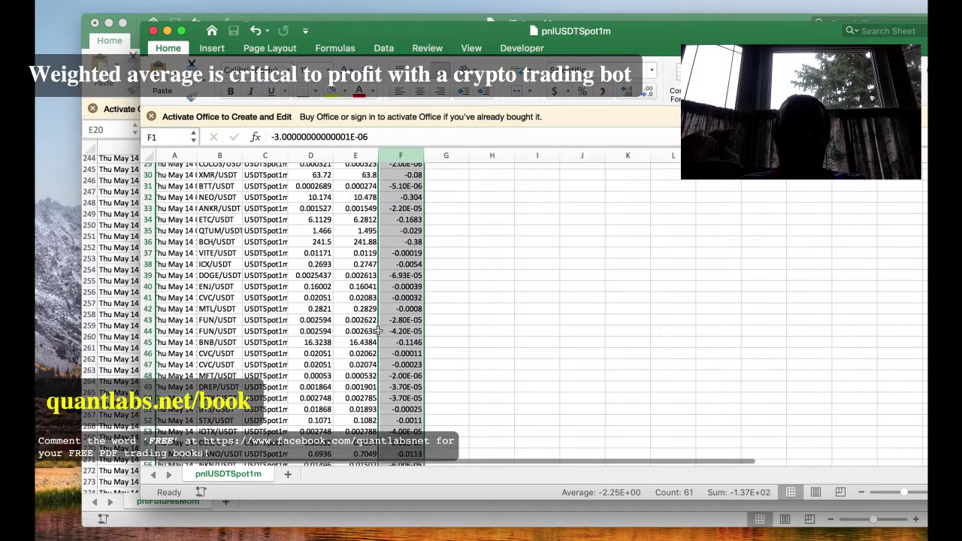
pyautogui.scroll(6, 386, 280)
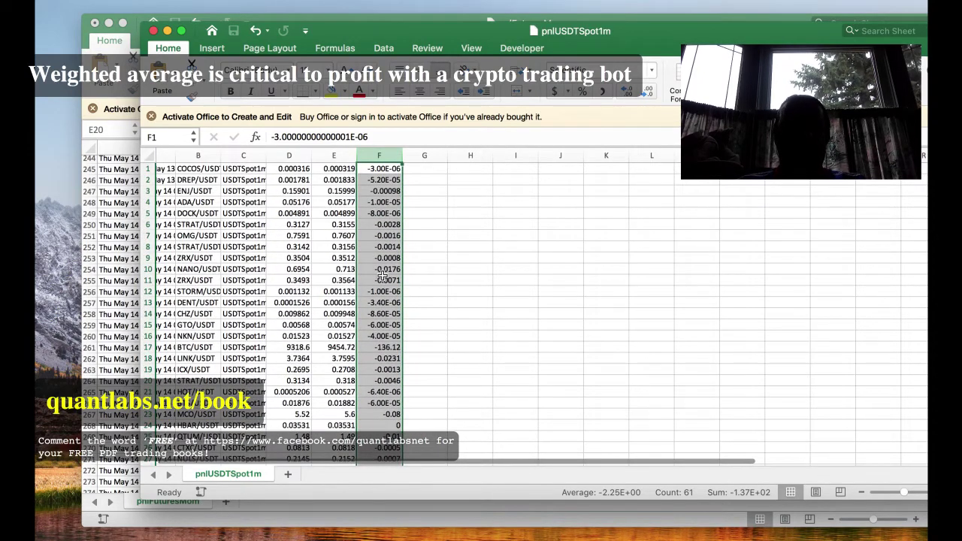
pyautogui.scroll(-12, 382, 240)
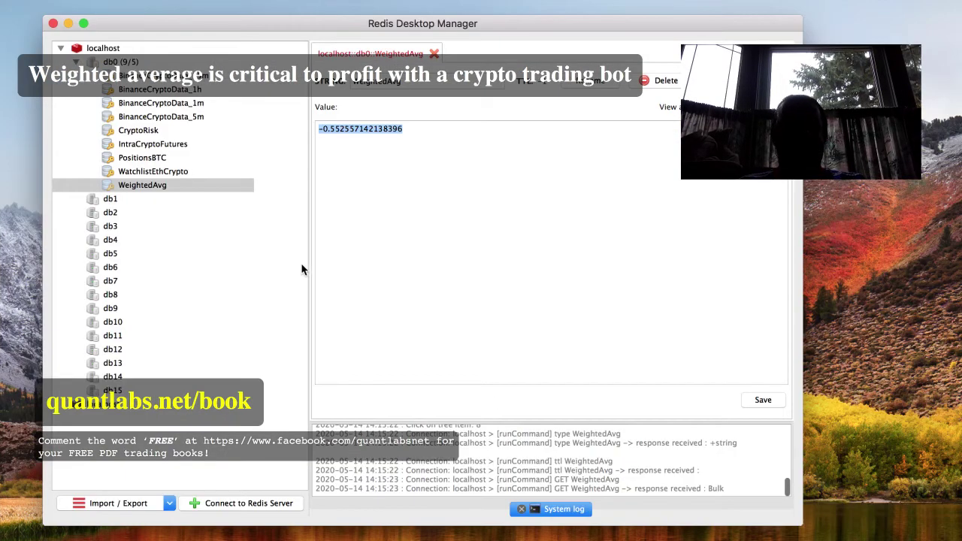
# - Reload db0, view CryptoRisk, and select the updated WeightedAvg value -1.045388881364714
pyautogui.click(150, 131)
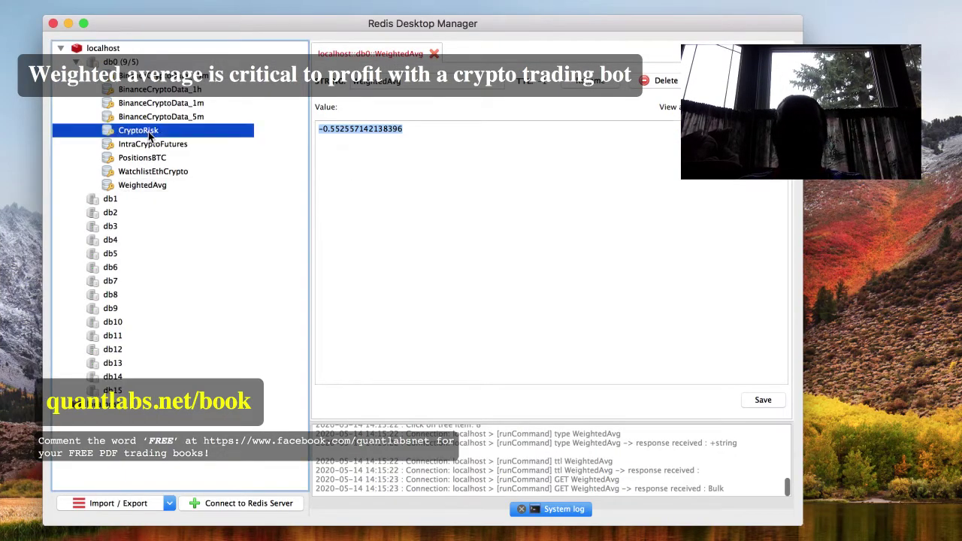
pyautogui.rightClick(124, 64)
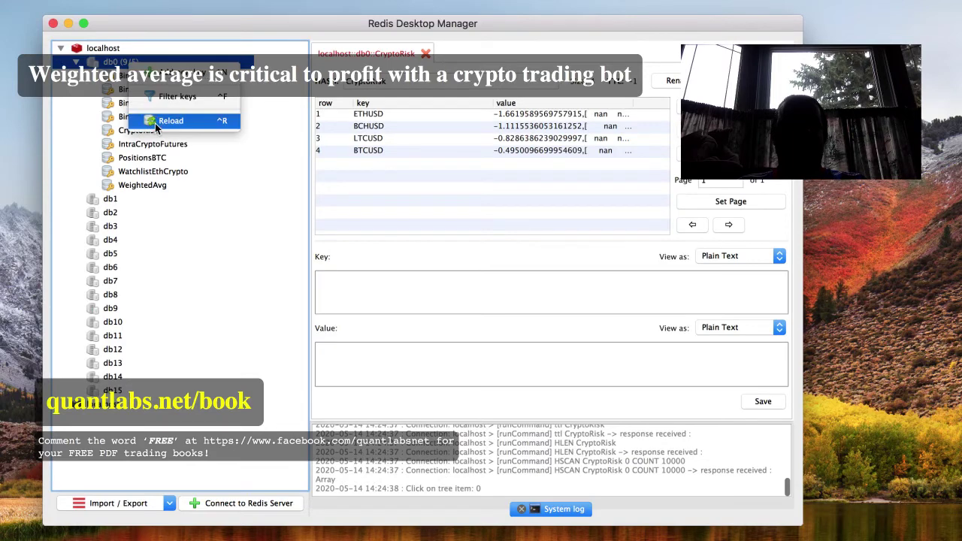
pyautogui.click(155, 123)
pyautogui.click(138, 131)
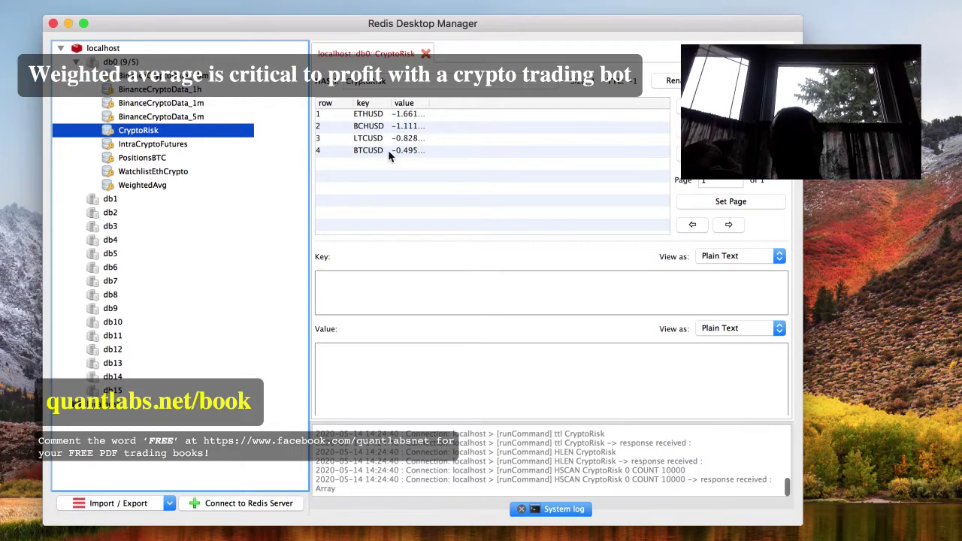
pyautogui.click(140, 186)
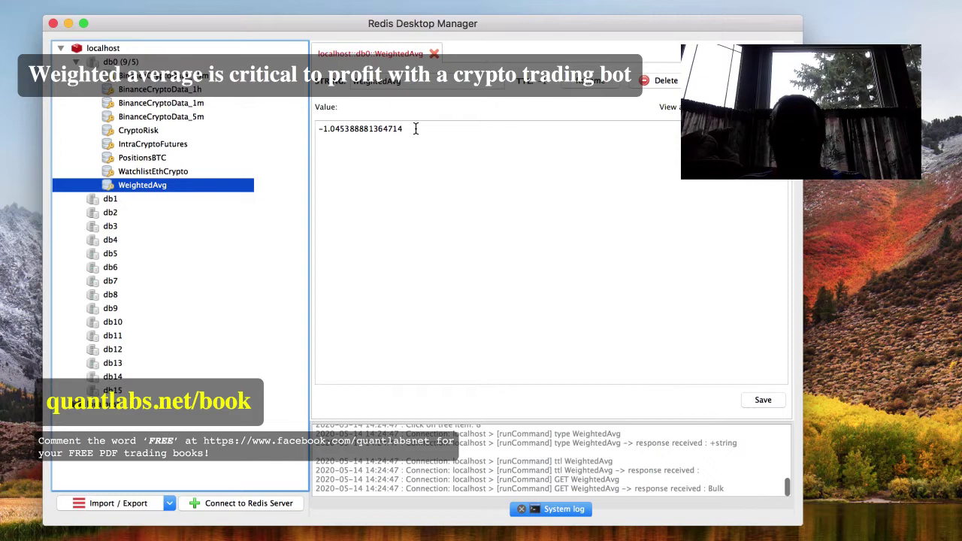
pyautogui.moveTo(415, 129); pyautogui.dragTo(303, 129)
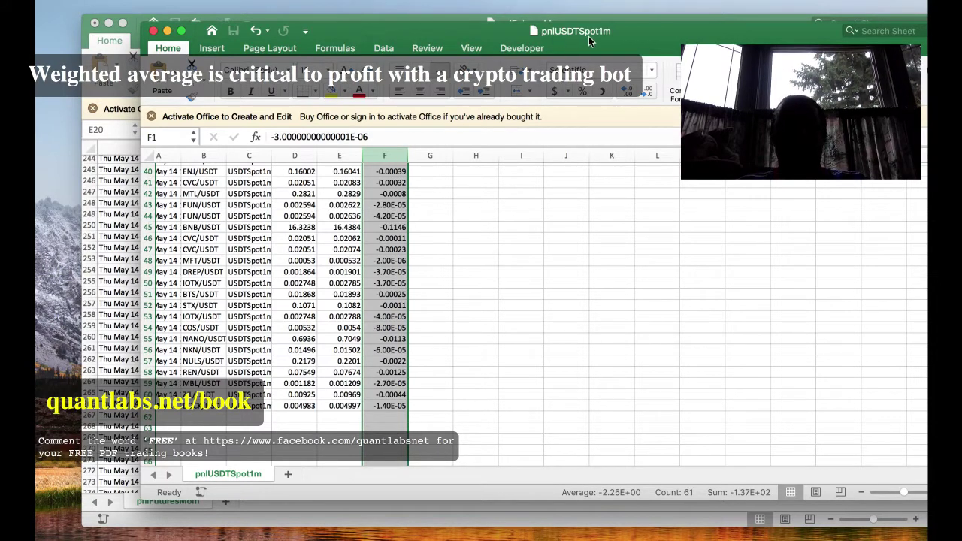
pyautogui.moveTo(589, 41); pyautogui.dragTo(563, 40)
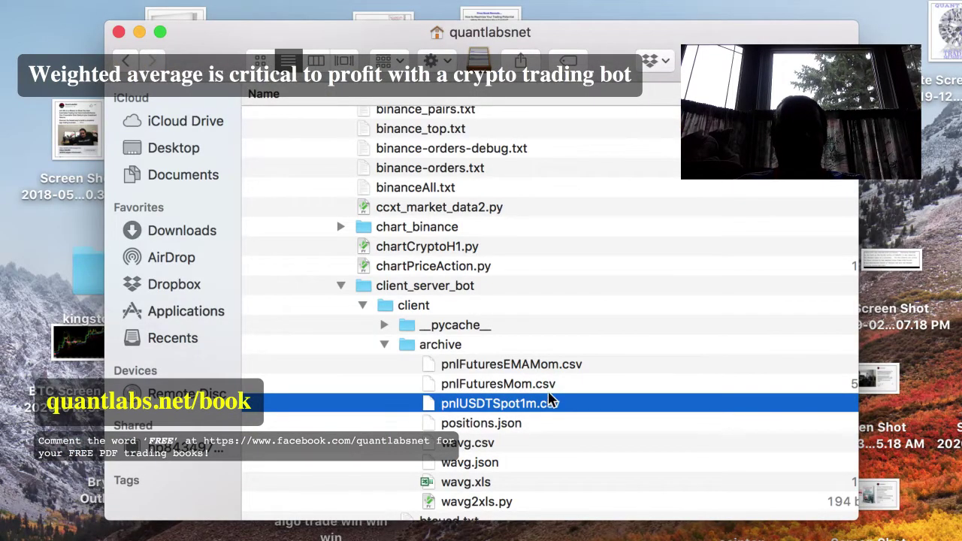
# - Open pnlFuturesEMAMom.csv with Microsoft Excel via its Open With menu
pyautogui.hscroll(10, 552, 399)
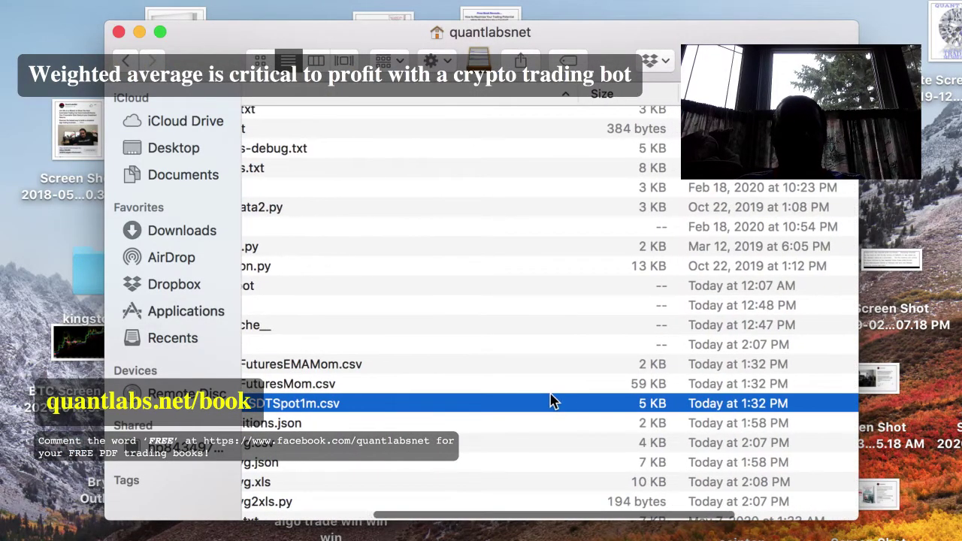
pyautogui.click(639, 367)
pyautogui.hscroll(-10, 451, 372)
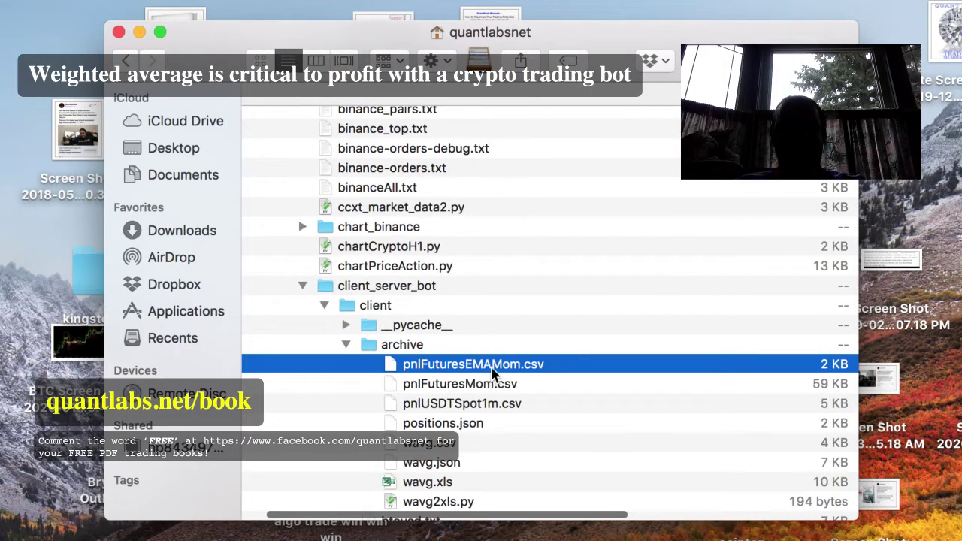
pyautogui.rightClick(496, 366)
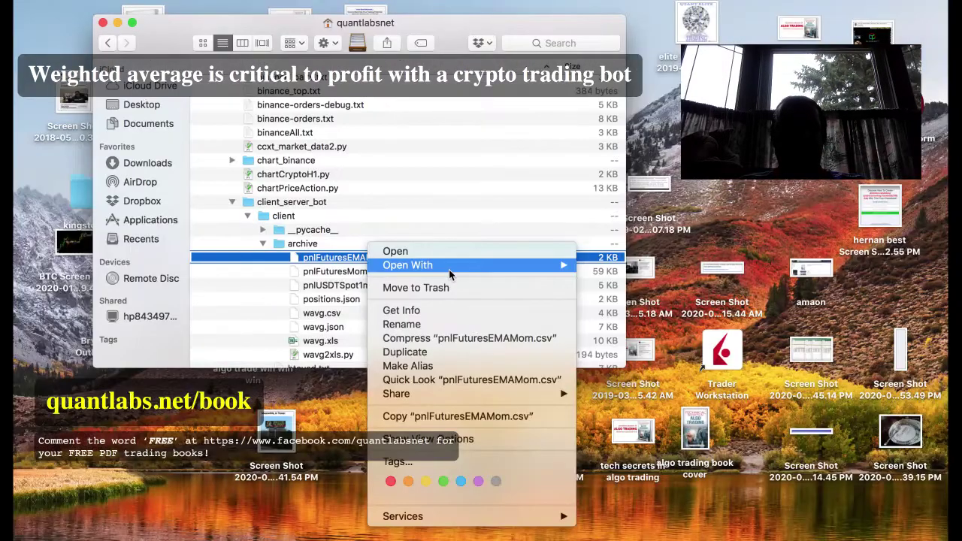
pyautogui.moveTo(449, 267)
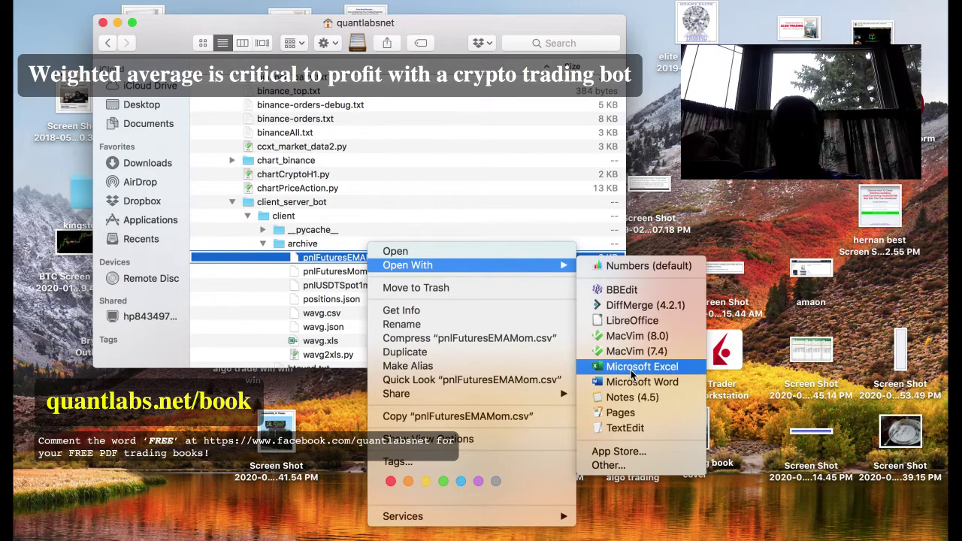
pyautogui.click(636, 367)
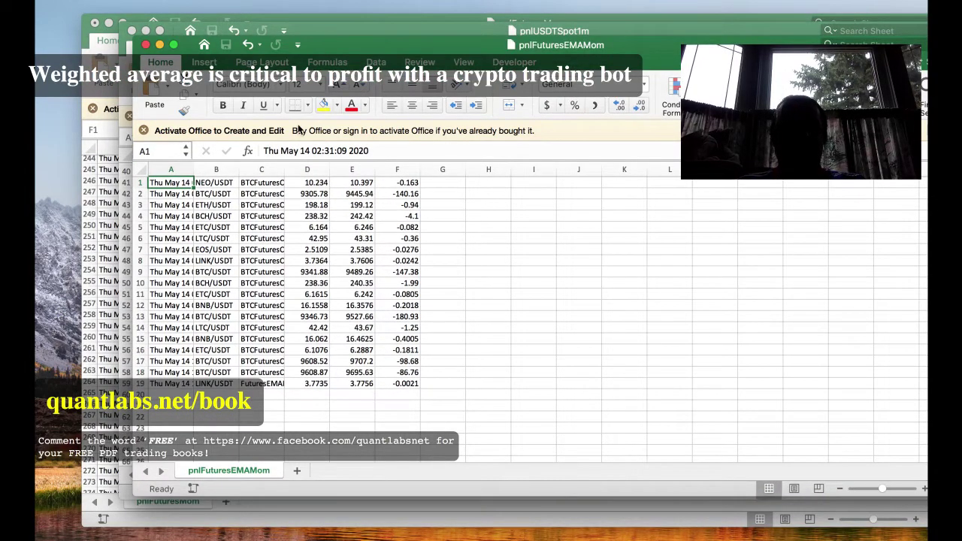
# - Move the pnlFuturesEMAMom window right and inspect the BTC/USDT trades in rows 13 and 18
pyautogui.moveTo(334, 52); pyautogui.dragTo(394, 46)
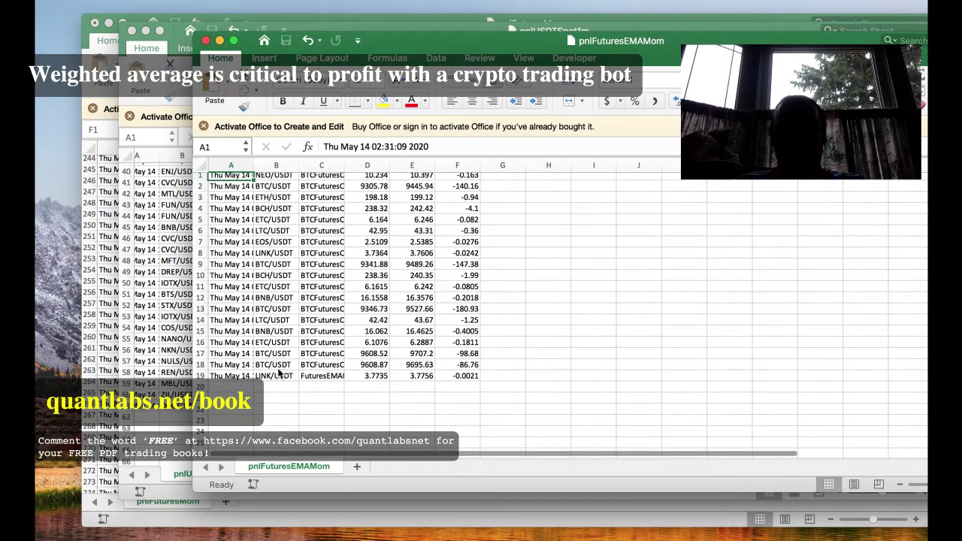
pyautogui.click(274, 366)
pyautogui.hscroll(1, 455, 366)
pyautogui.click(455, 366)
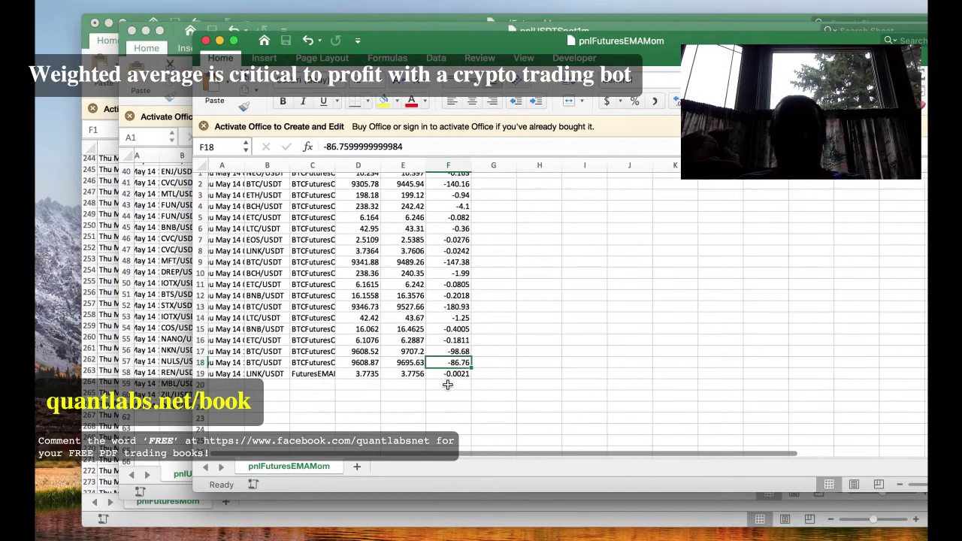
pyautogui.click(451, 306)
pyautogui.click(251, 308)
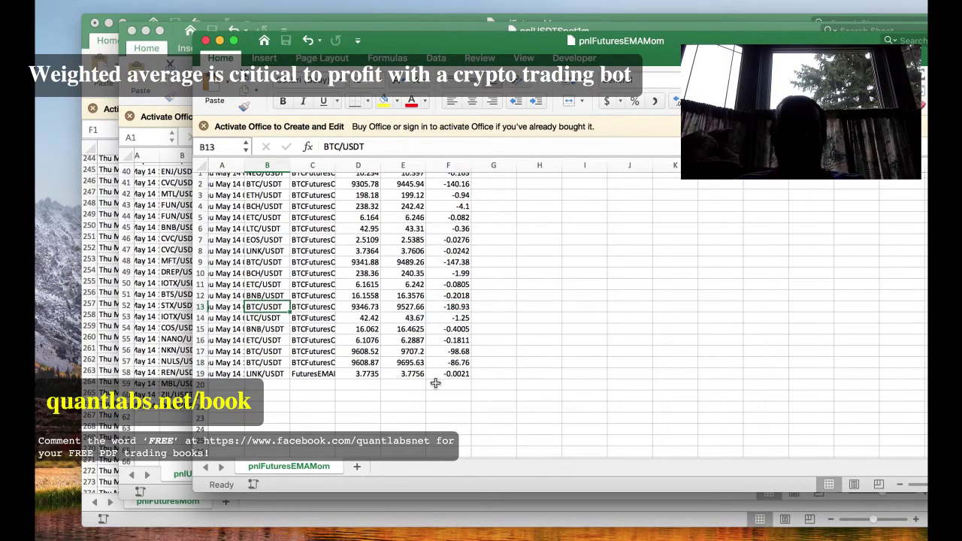
# - Select P&L cells F1:F19, totalling -663.7128 with average -34.93225263
pyautogui.click(451, 374)
pyautogui.moveTo(451, 373); pyautogui.dragTo(448, 167)
pyautogui.scroll(1, 451, 293)
pyautogui.hscroll(1, 451, 293)
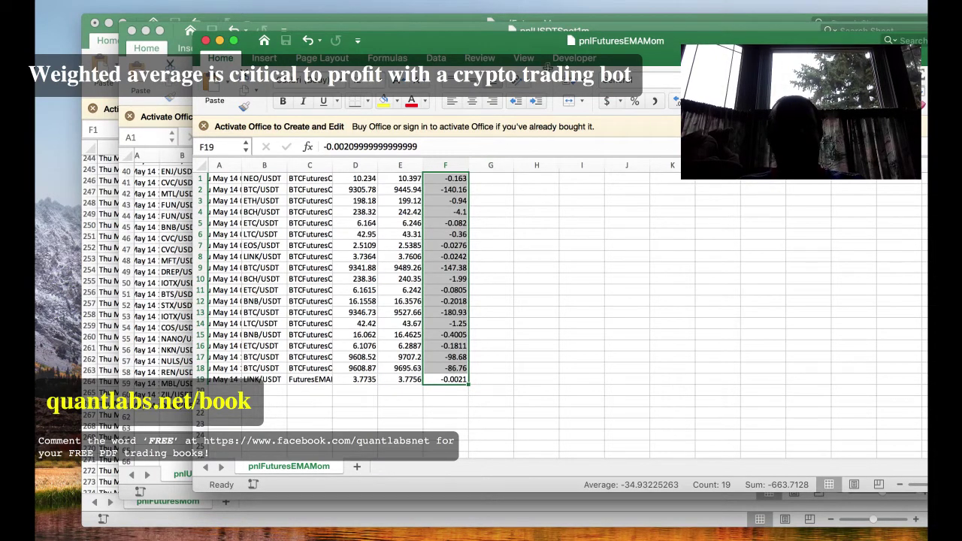
pyautogui.moveTo(594, 42); pyautogui.dragTo(530, 37)
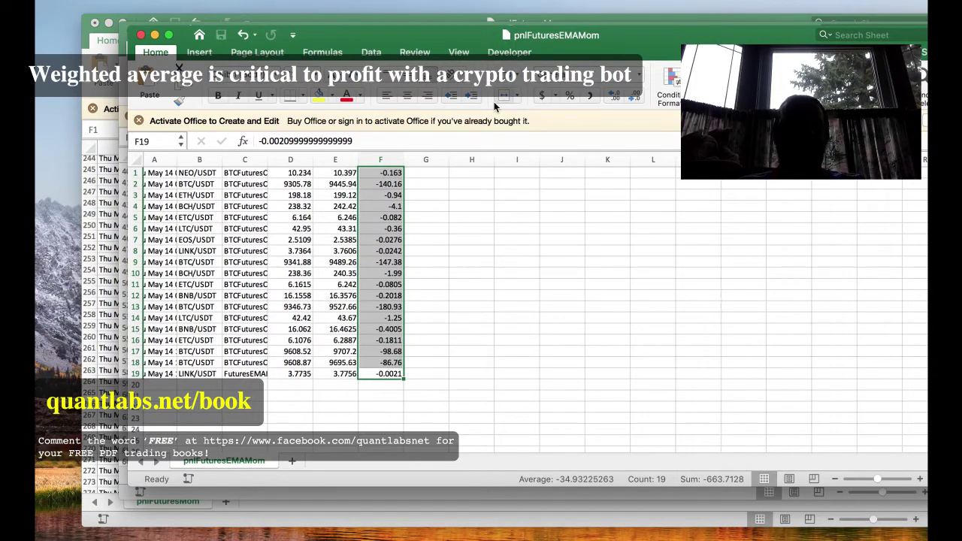
# - Widen column A to about 39.33 to reveal full timestamps, then select A1:A14
pyautogui.moveTo(216, 159); pyautogui.dragTo(302, 161)
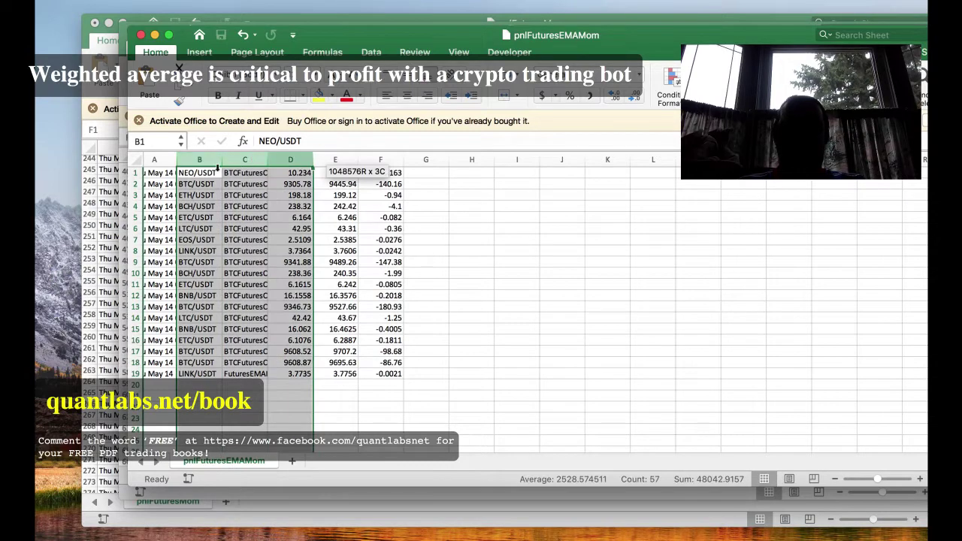
pyautogui.click(562, 262)
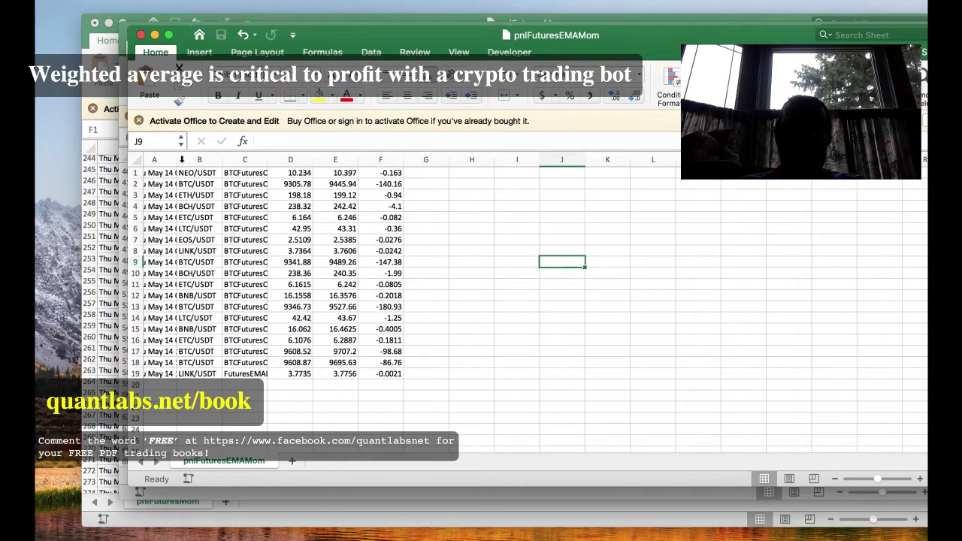
pyautogui.moveTo(177, 160); pyautogui.dragTo(376, 159)
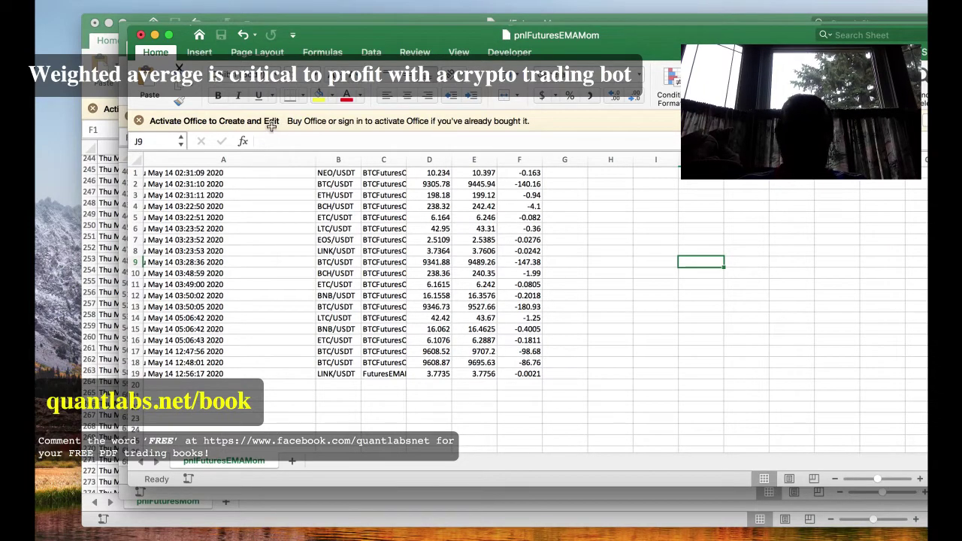
pyautogui.moveTo(335, 43); pyautogui.dragTo(399, 38)
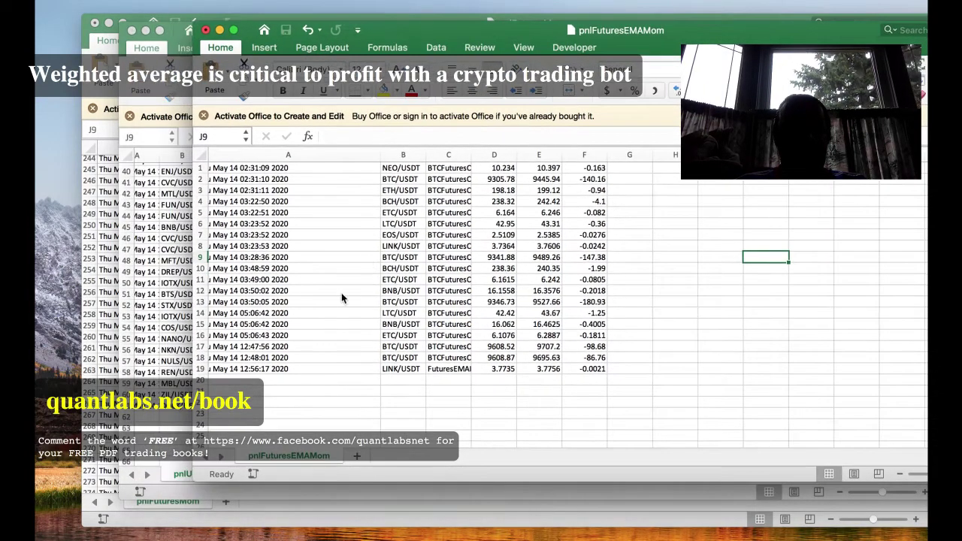
pyautogui.click(264, 167)
pyautogui.moveTo(267, 203); pyautogui.dragTo(277, 336)
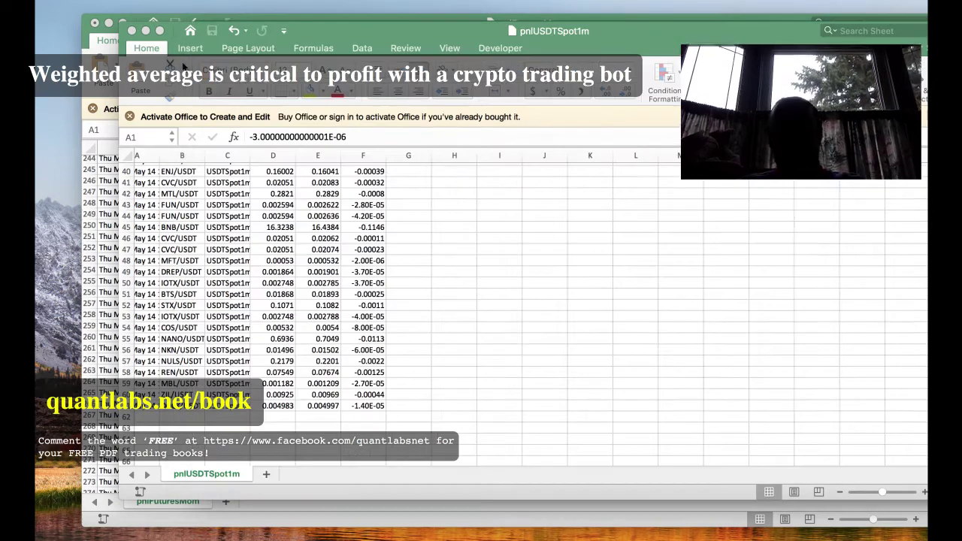
# - Select pnlUSDTSpot1m's column F, then switch to the pnlFuturesMom workbook from the Window menu
pyautogui.click(181, 89)
pyautogui.click(363, 155)
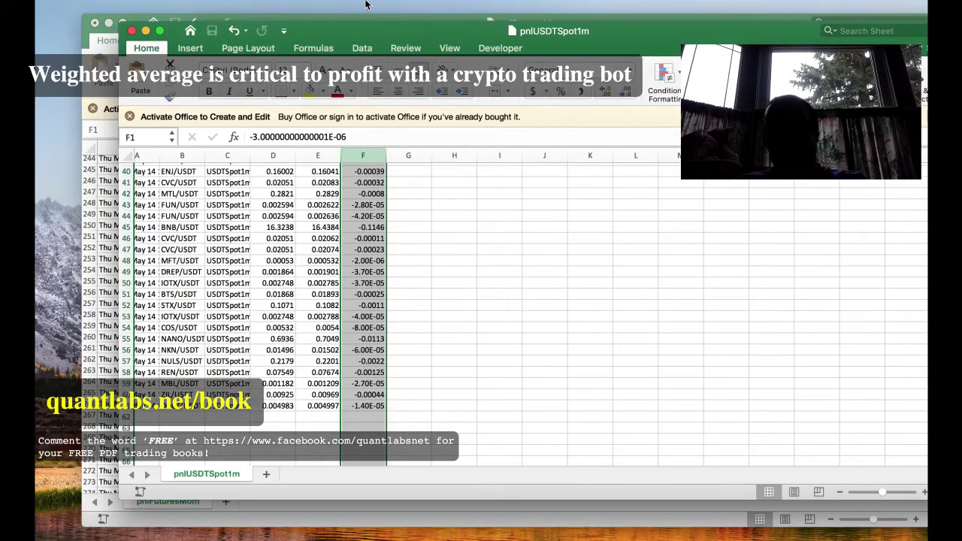
pyautogui.click(377, 7)
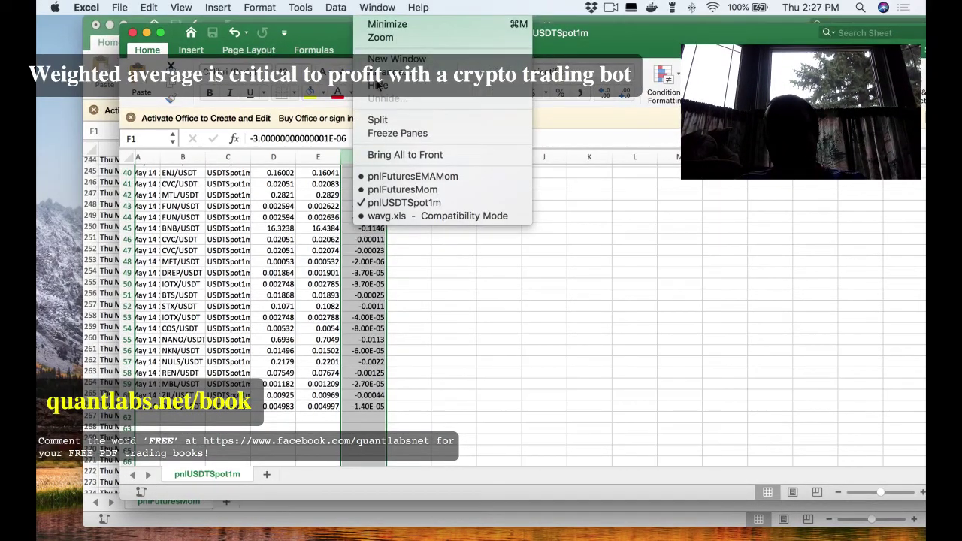
pyautogui.click(413, 190)
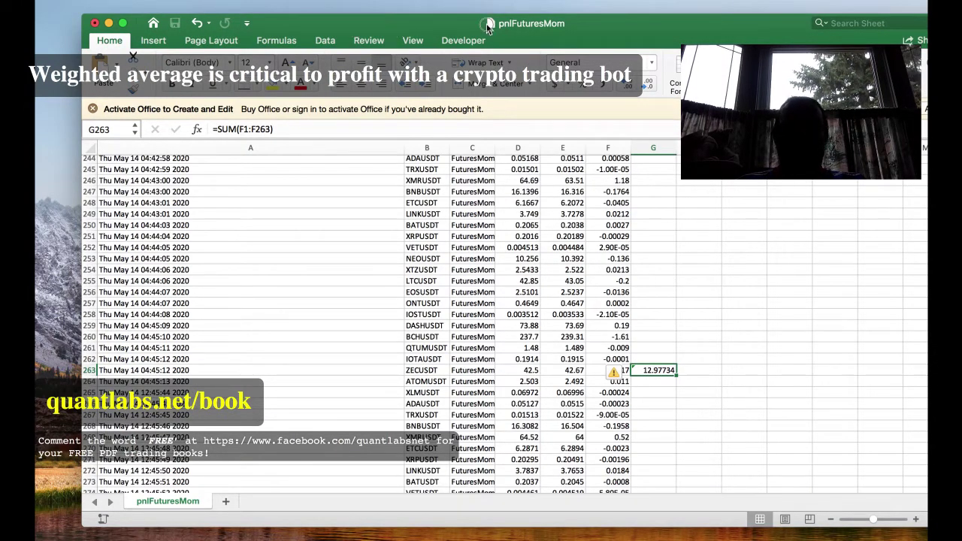
# - Enlarge the pnlFuturesMom window to full screen, showing SUM of F1:F263 equal to 12.97734
pyautogui.doubleClick(460, 28)
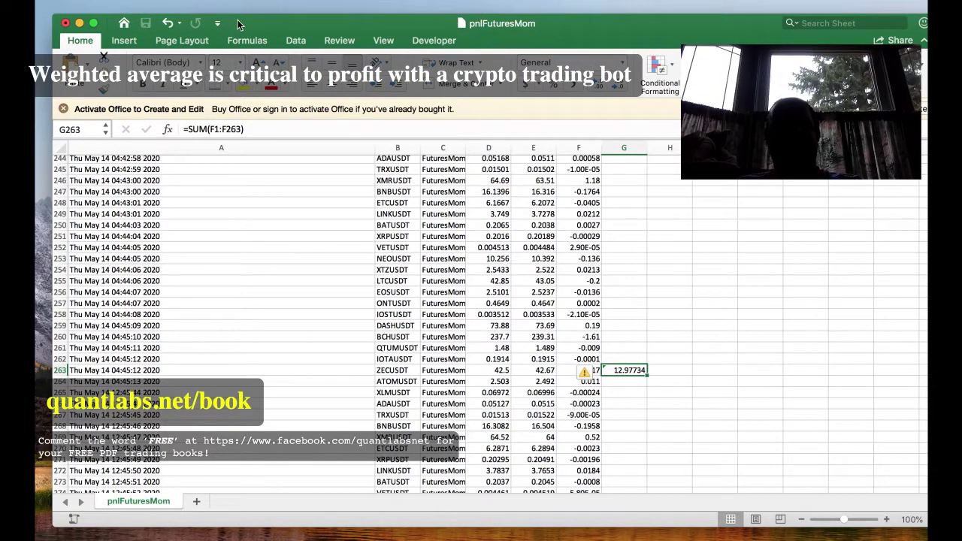
pyautogui.moveTo(241, 26); pyautogui.dragTo(369, 26)
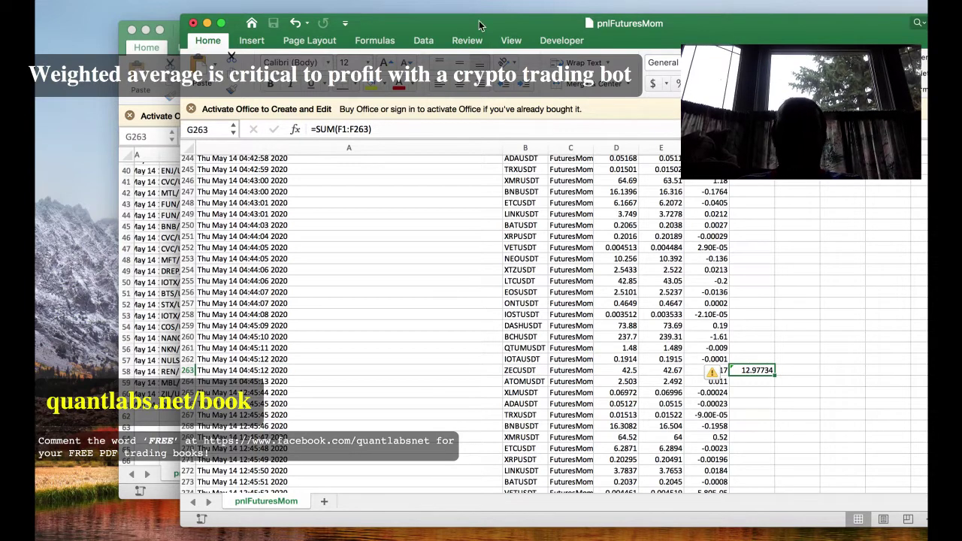
pyautogui.doubleClick(590, 23)
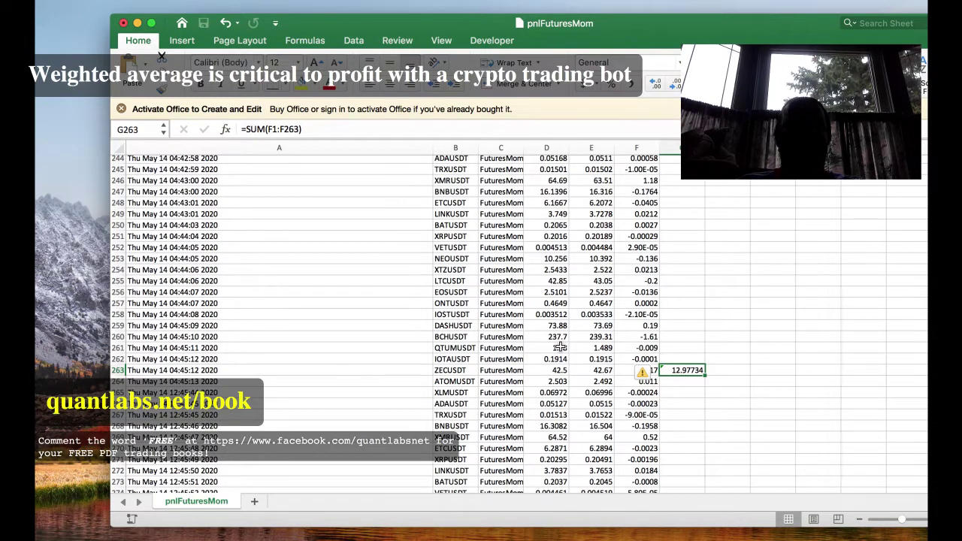
pyautogui.hscroll(1, 466, 421)
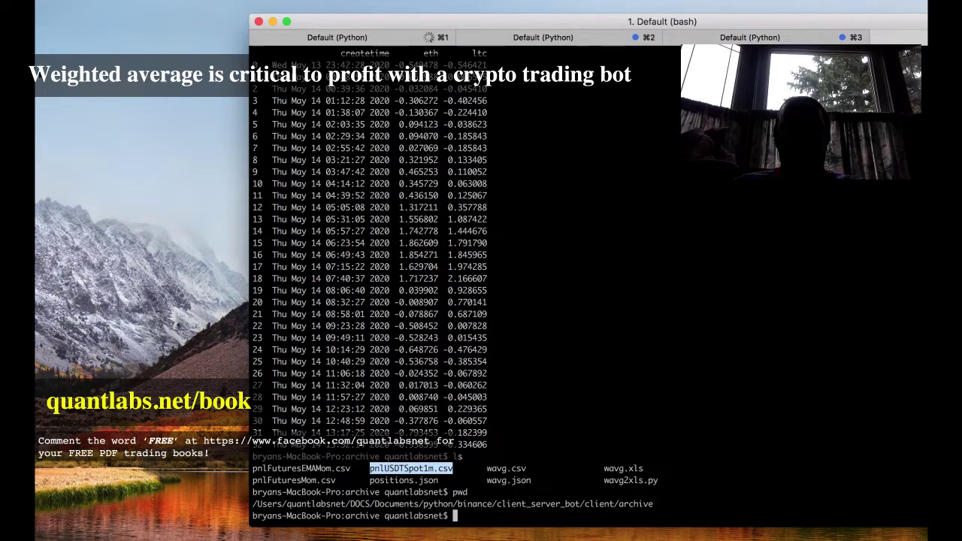
# - Bring the Terminal with the archive folder's P&L CSV listing to the front
pyautogui.click(45, 46)
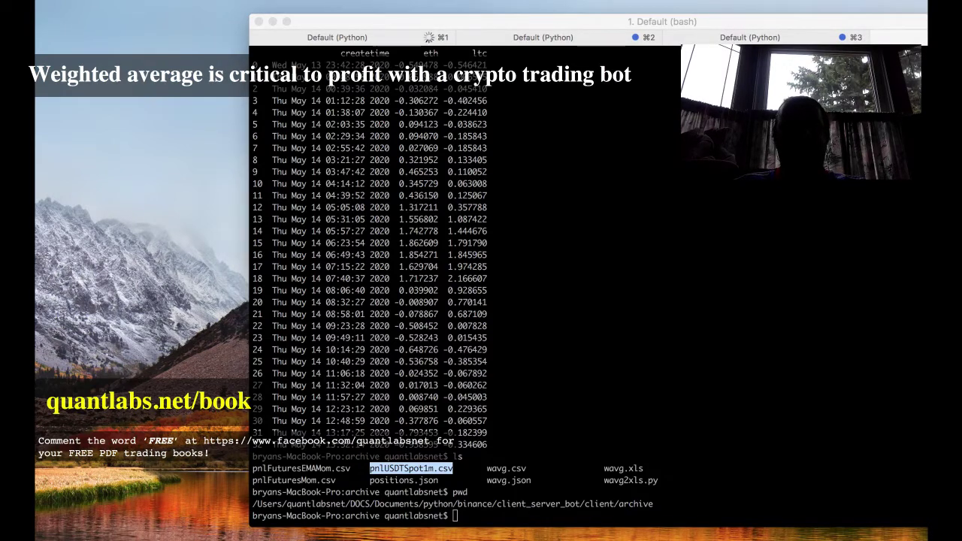